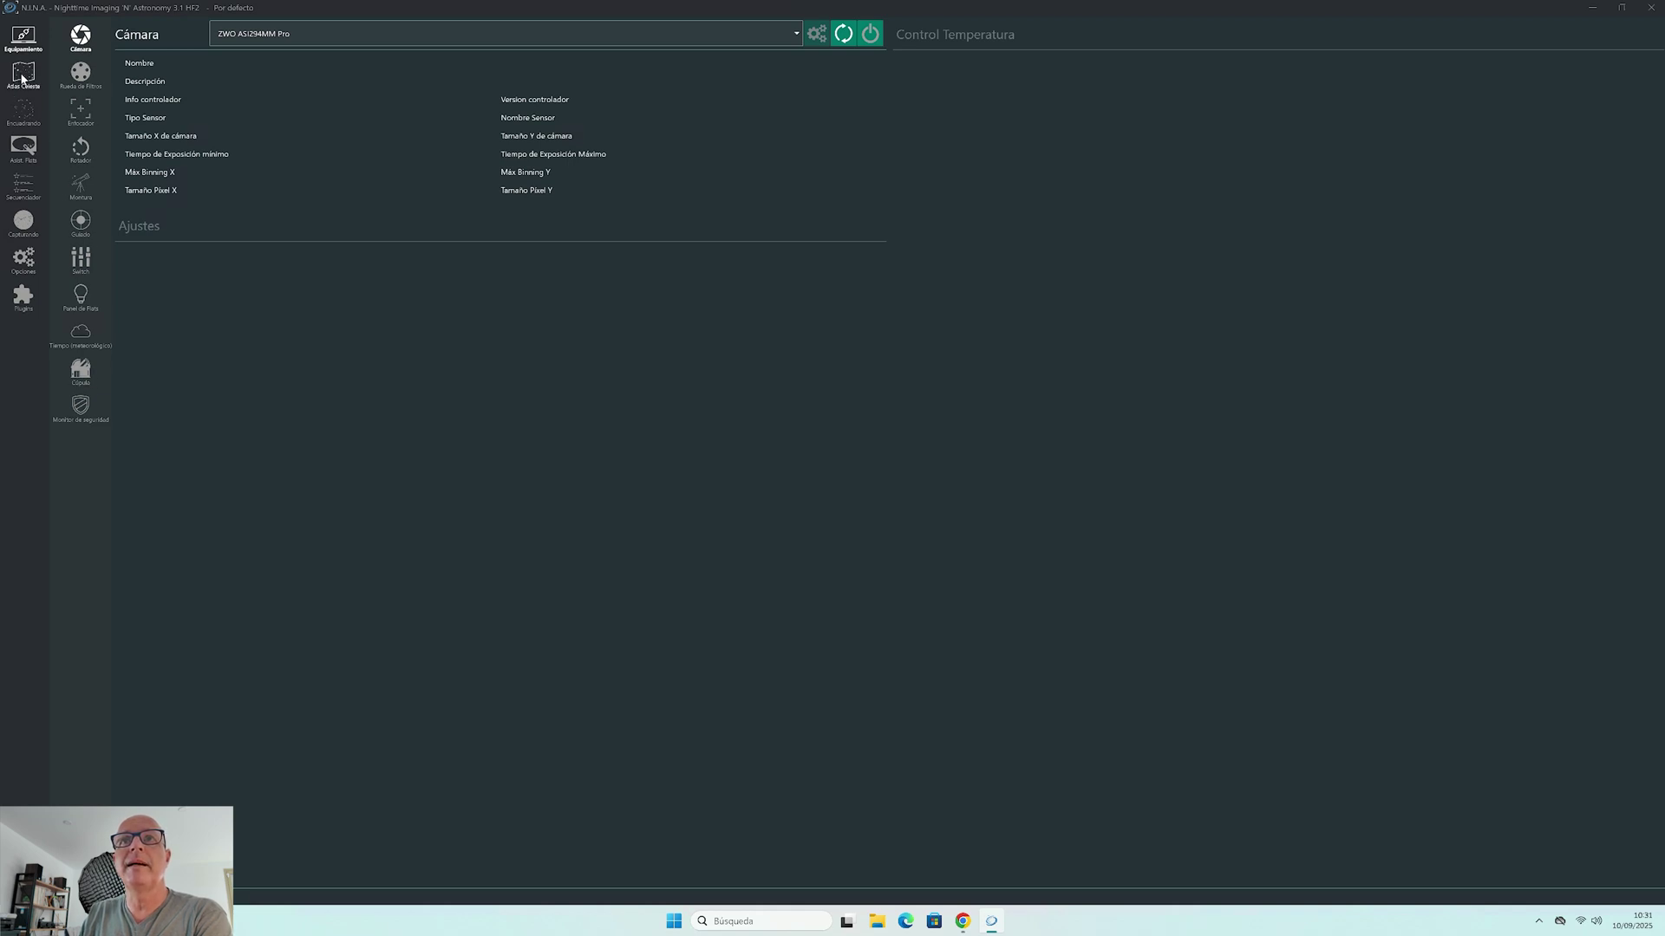
Look through the sky atlas, framing, flat panel, sequencer and imaging sections
left_click(21, 77)
left_click(29, 39)
left_click(22, 75)
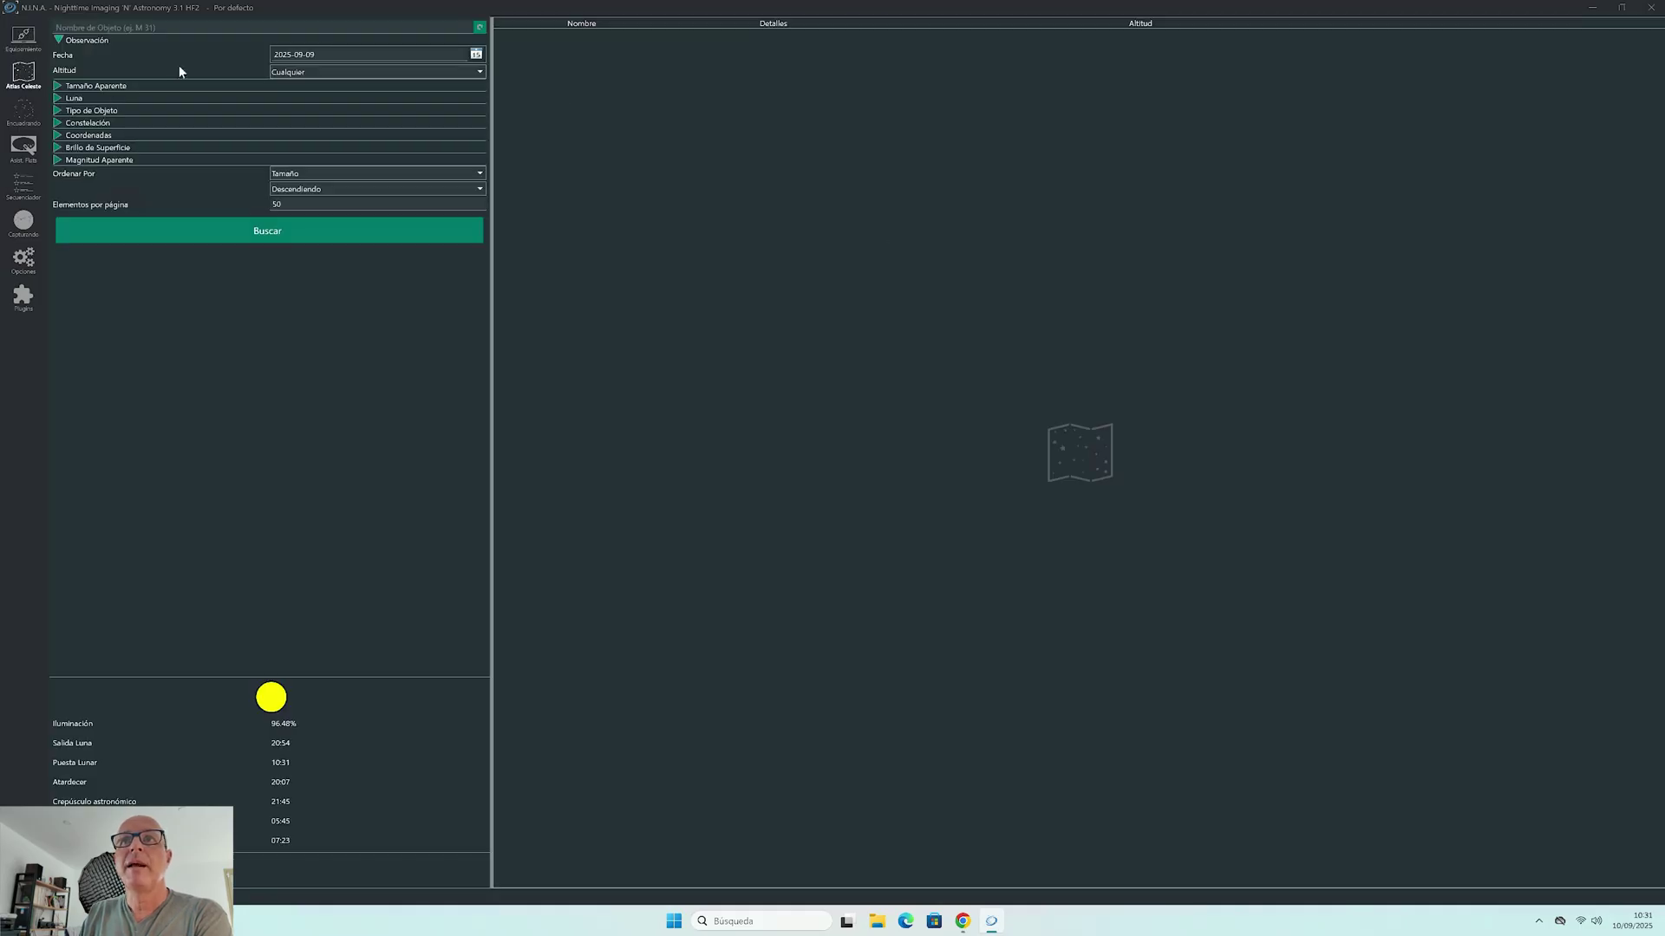
left_click(28, 114)
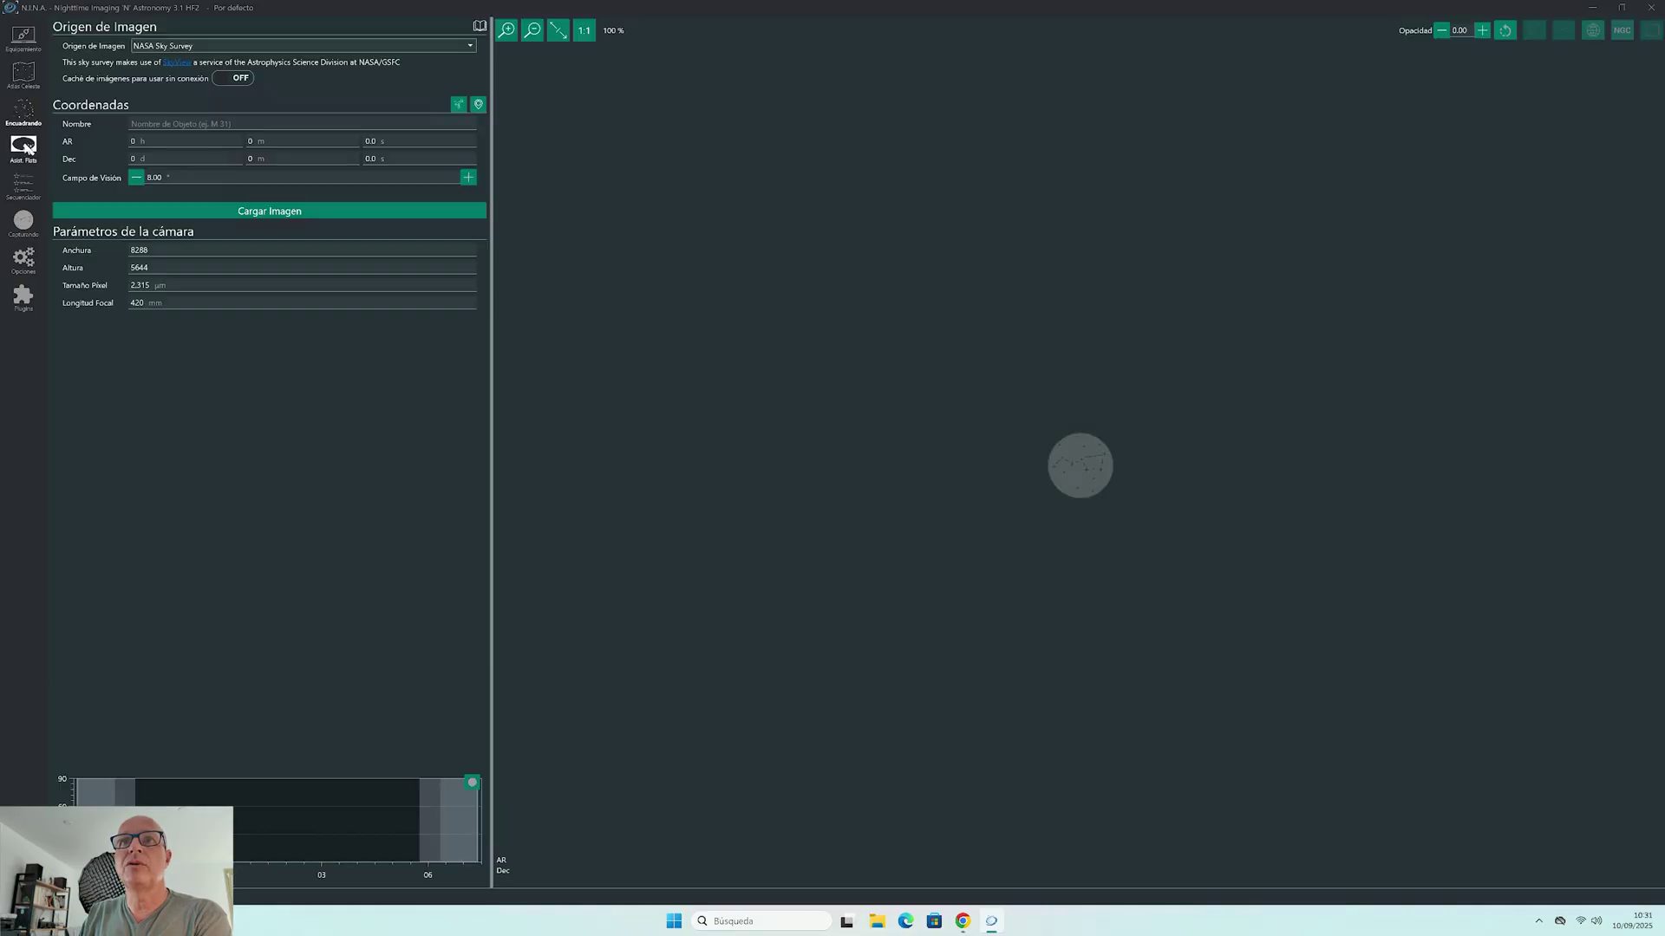
left_click(28, 148)
left_click(25, 186)
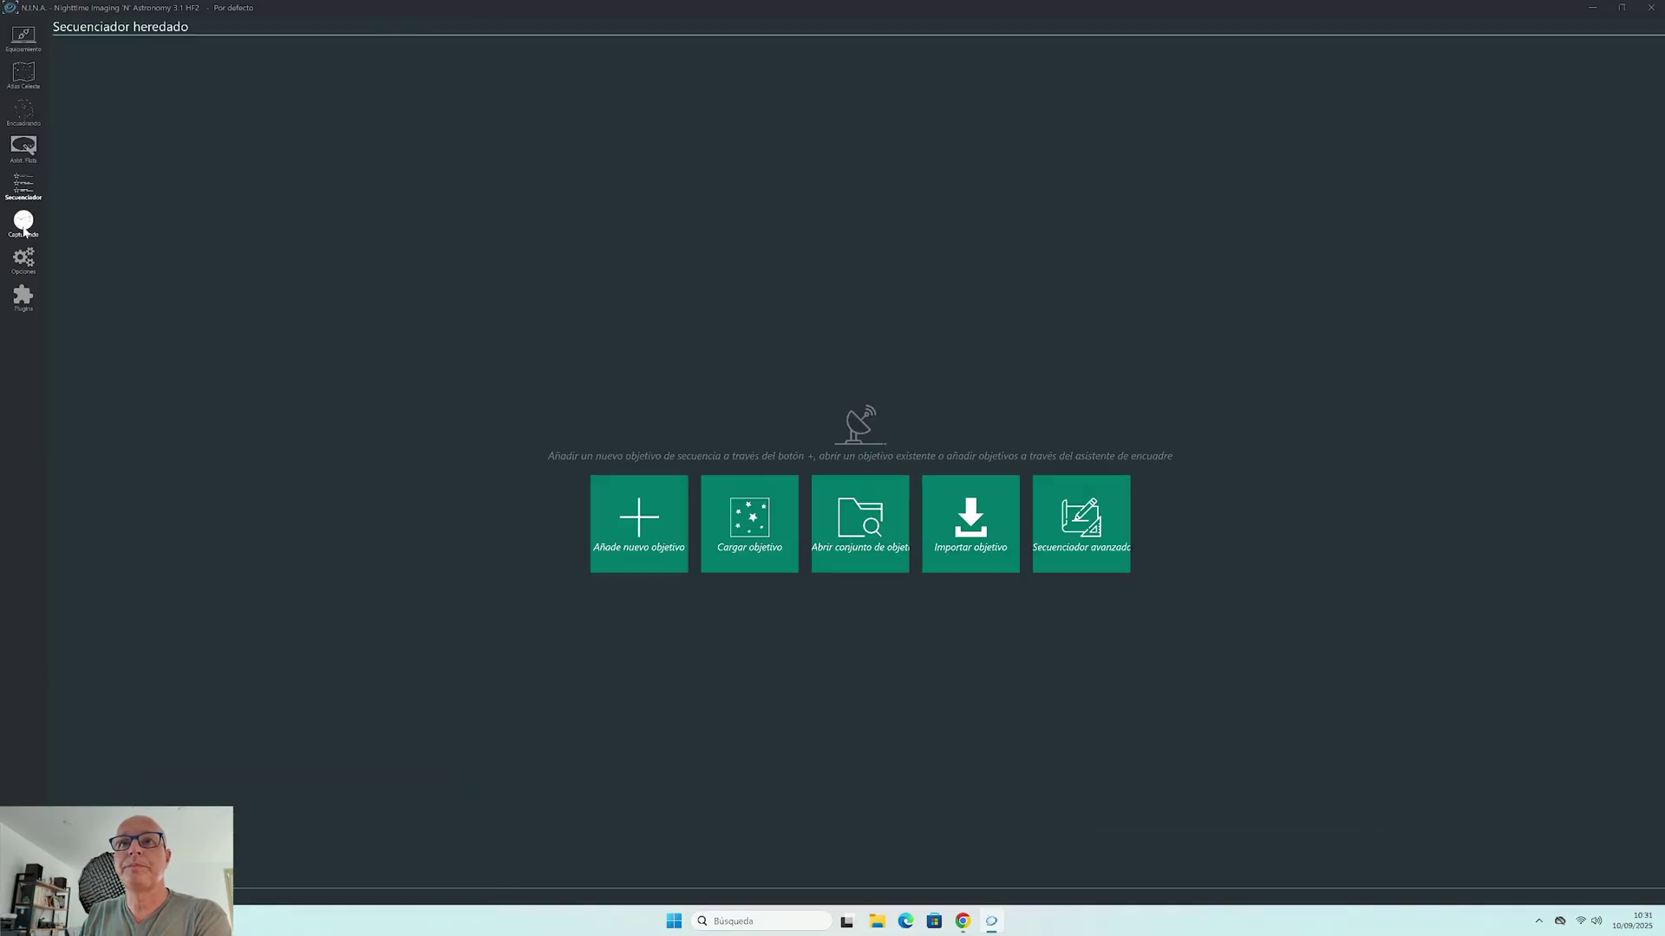
left_click(24, 227)
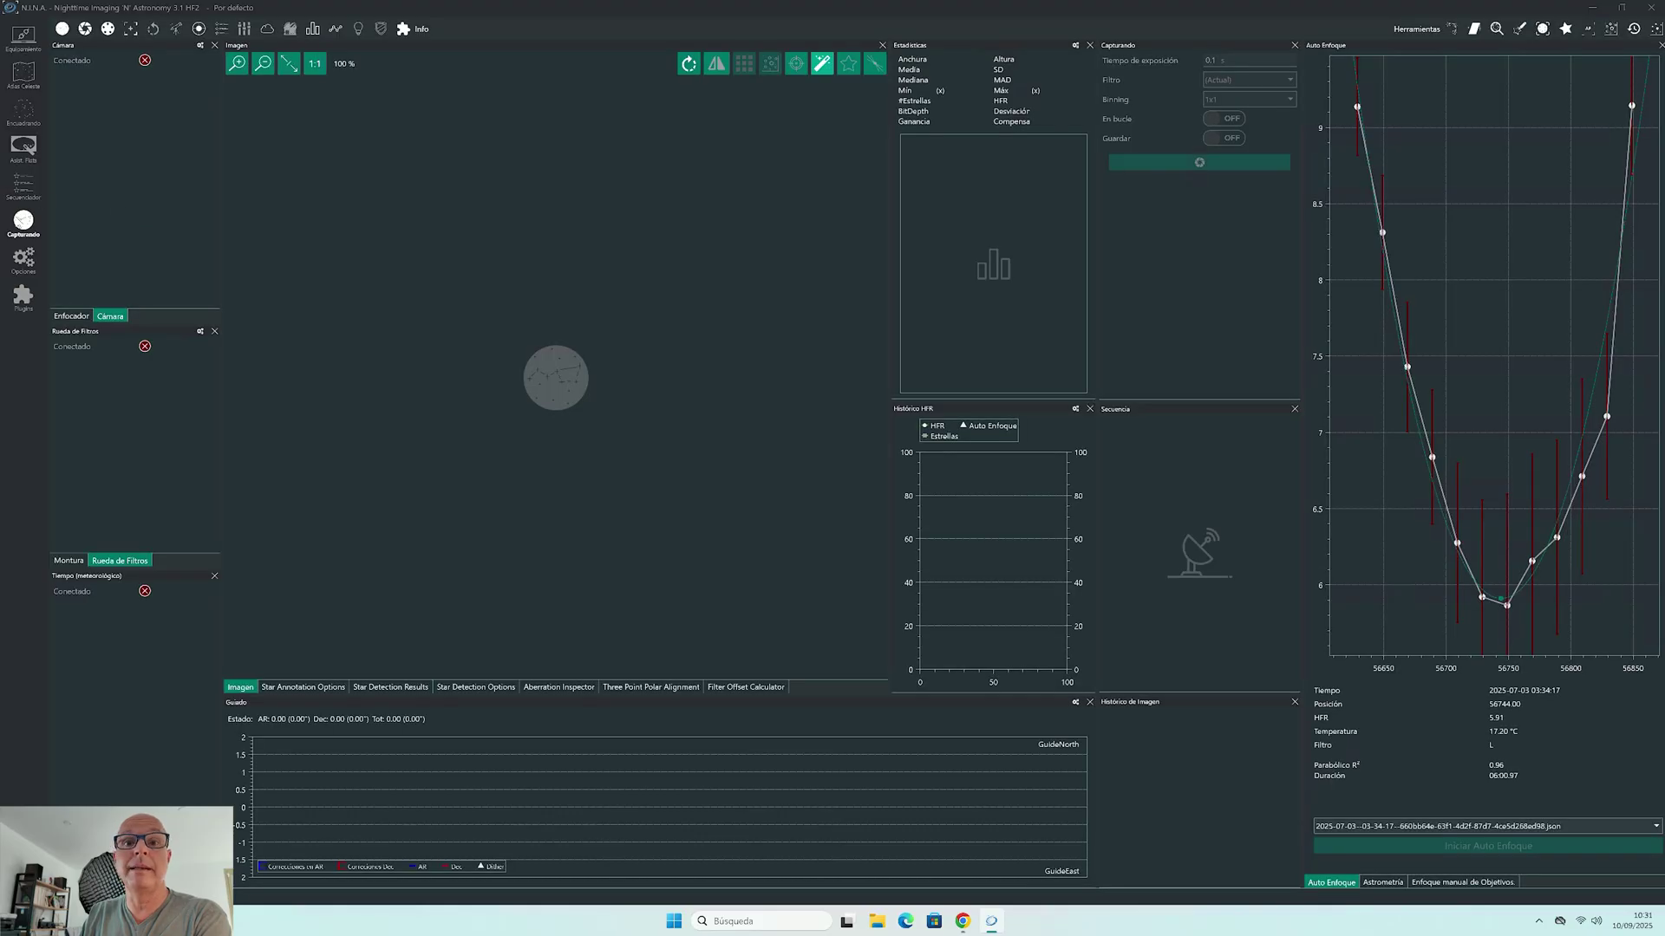
left_click(105, 47)
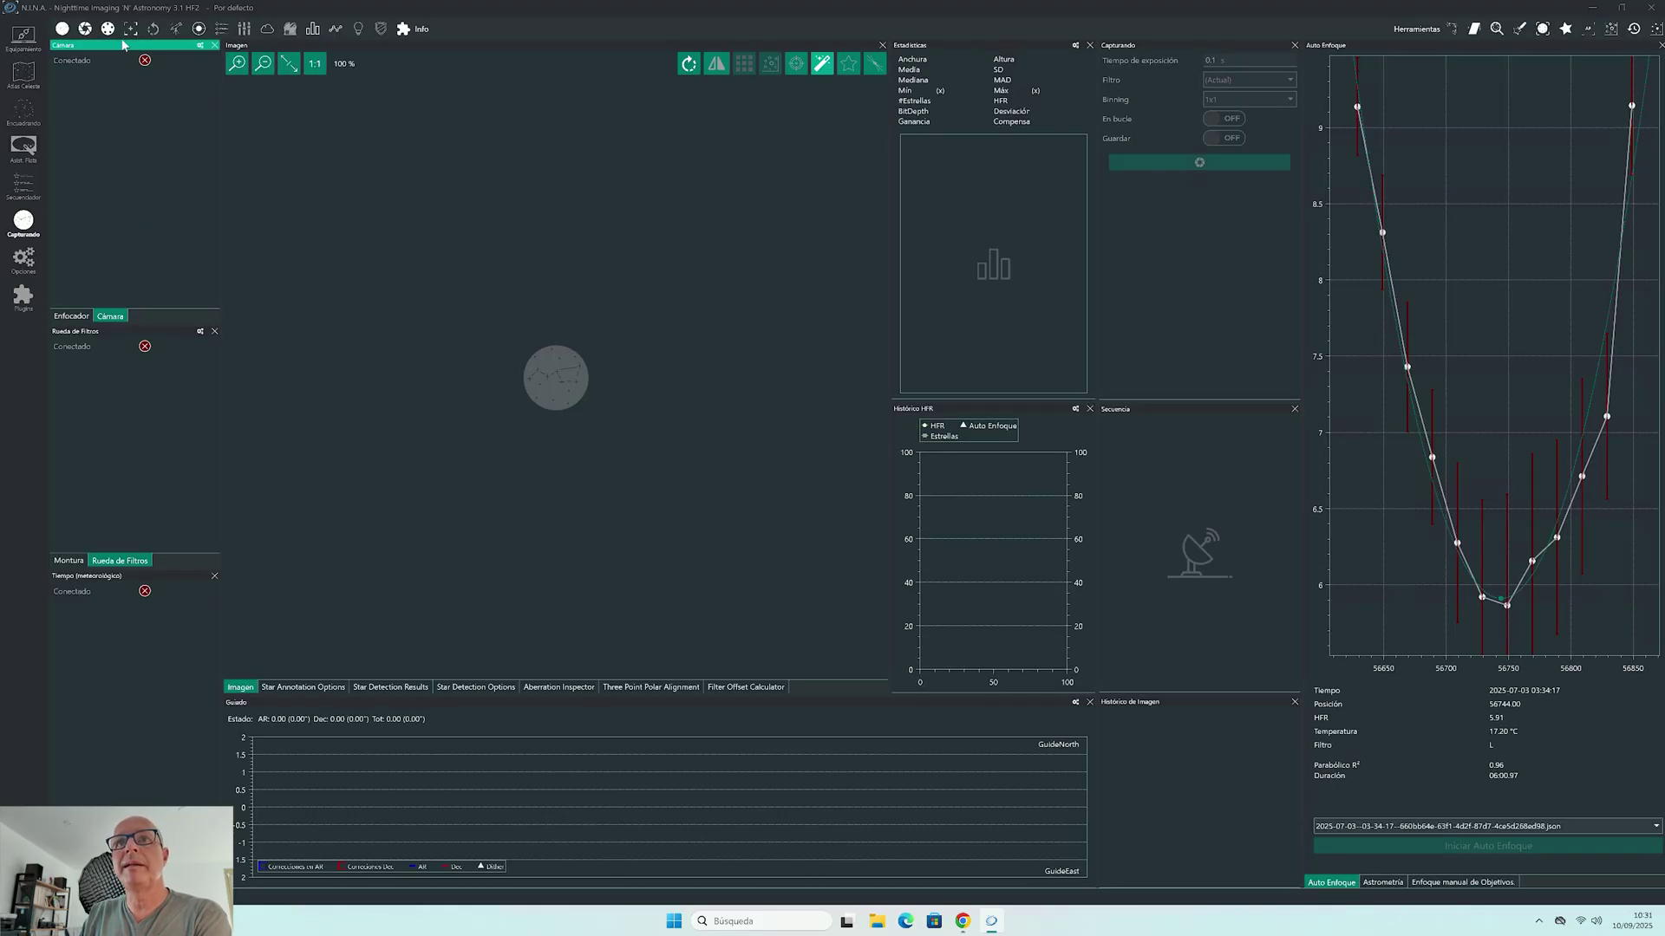
Refresh the equipment's camera list and connect the ZWO ASI294MM Pro camera
left_click(24, 39)
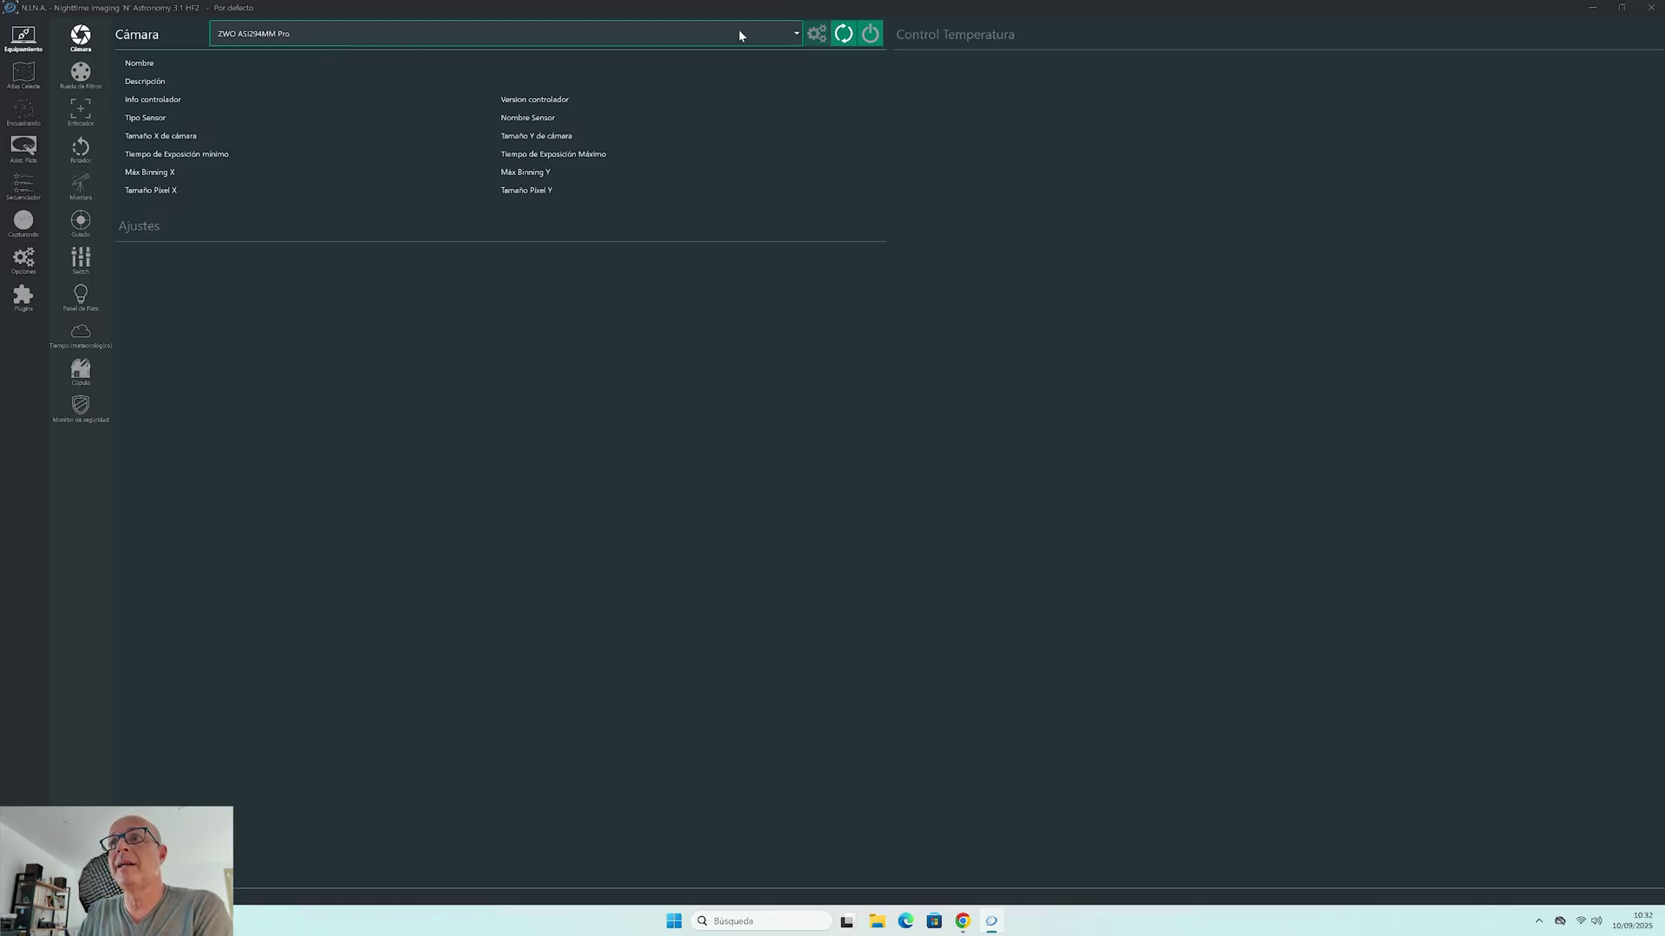
left_click(796, 36)
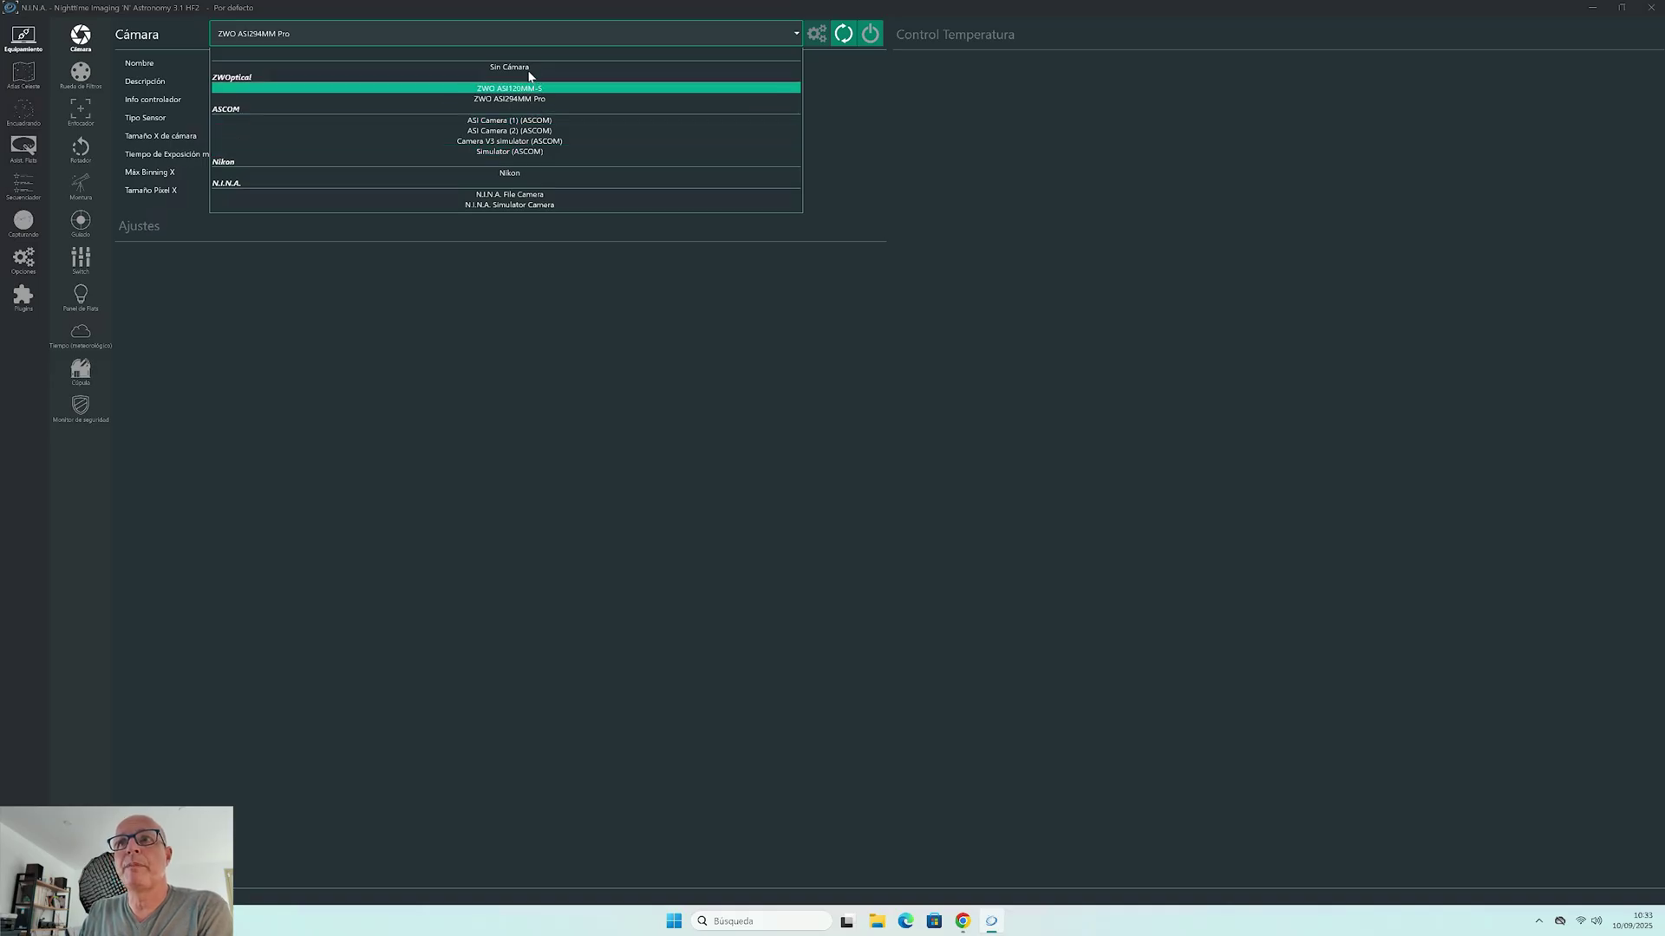
left_click(680, 35)
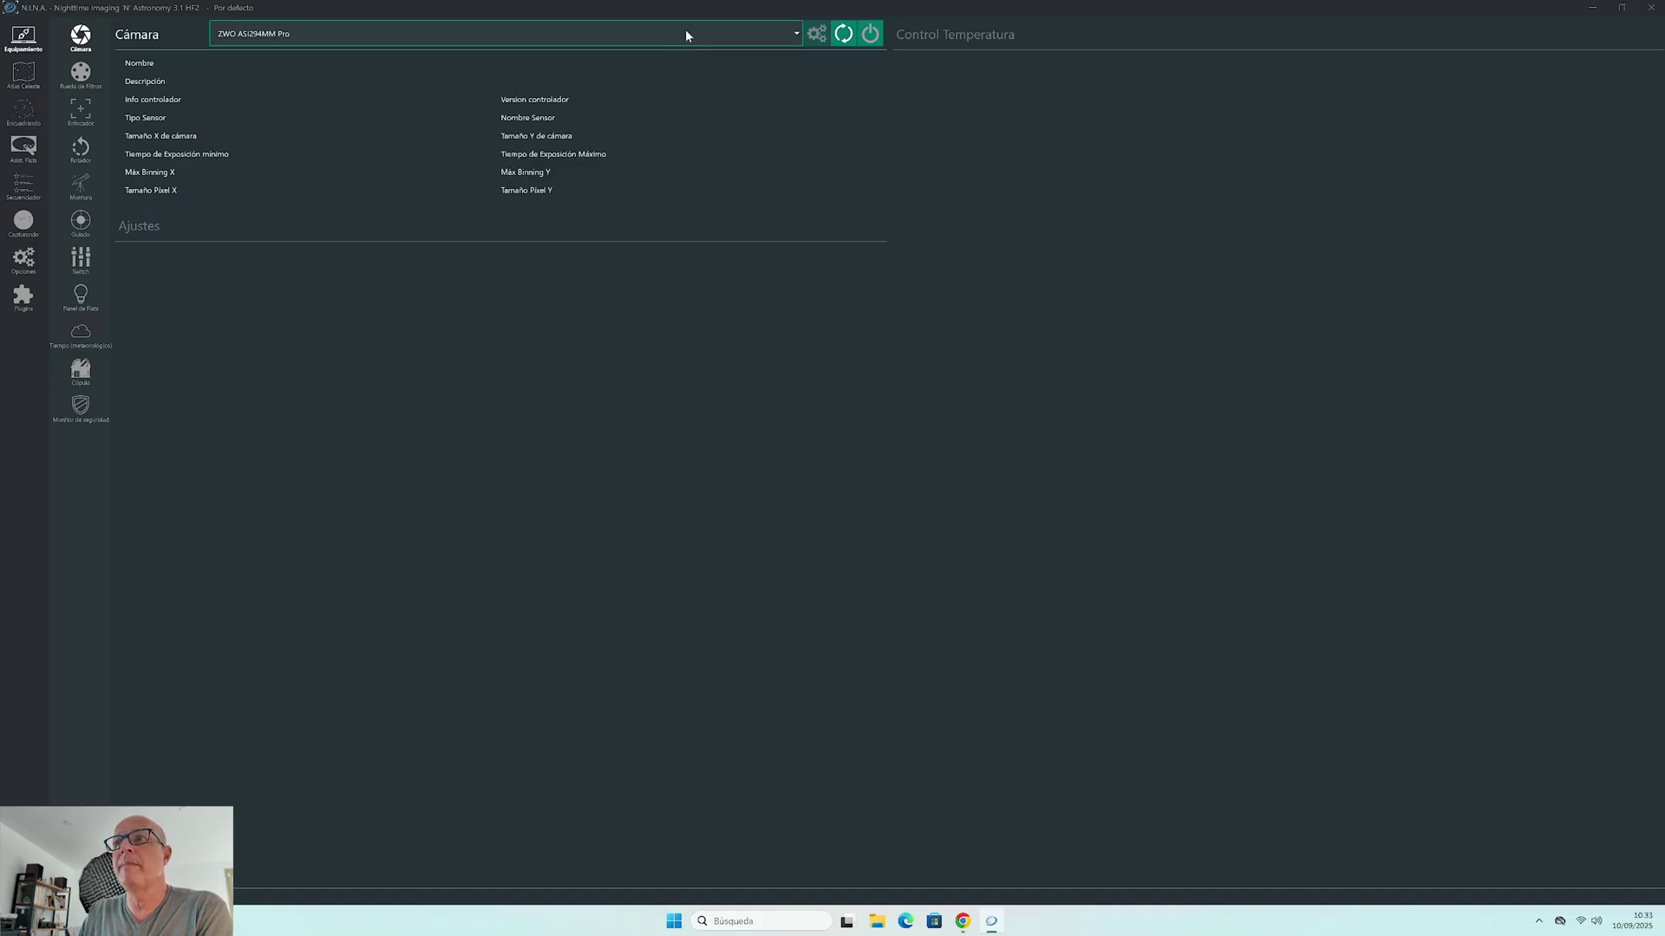
left_click(835, 37)
left_click(846, 36)
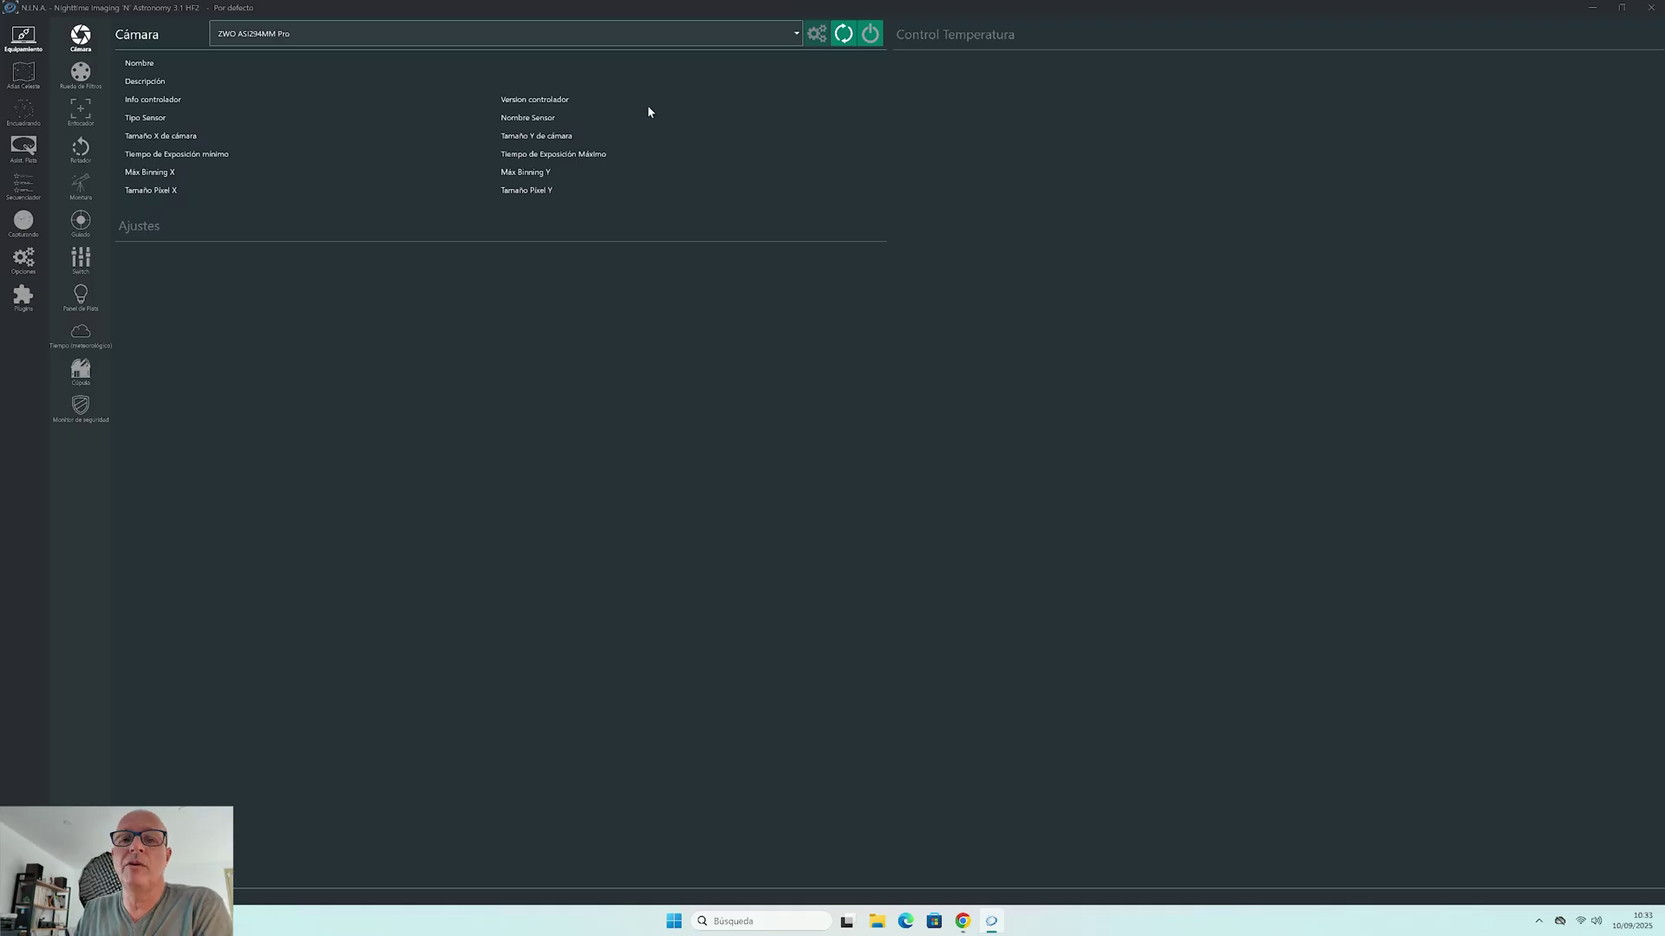
left_click(870, 35)
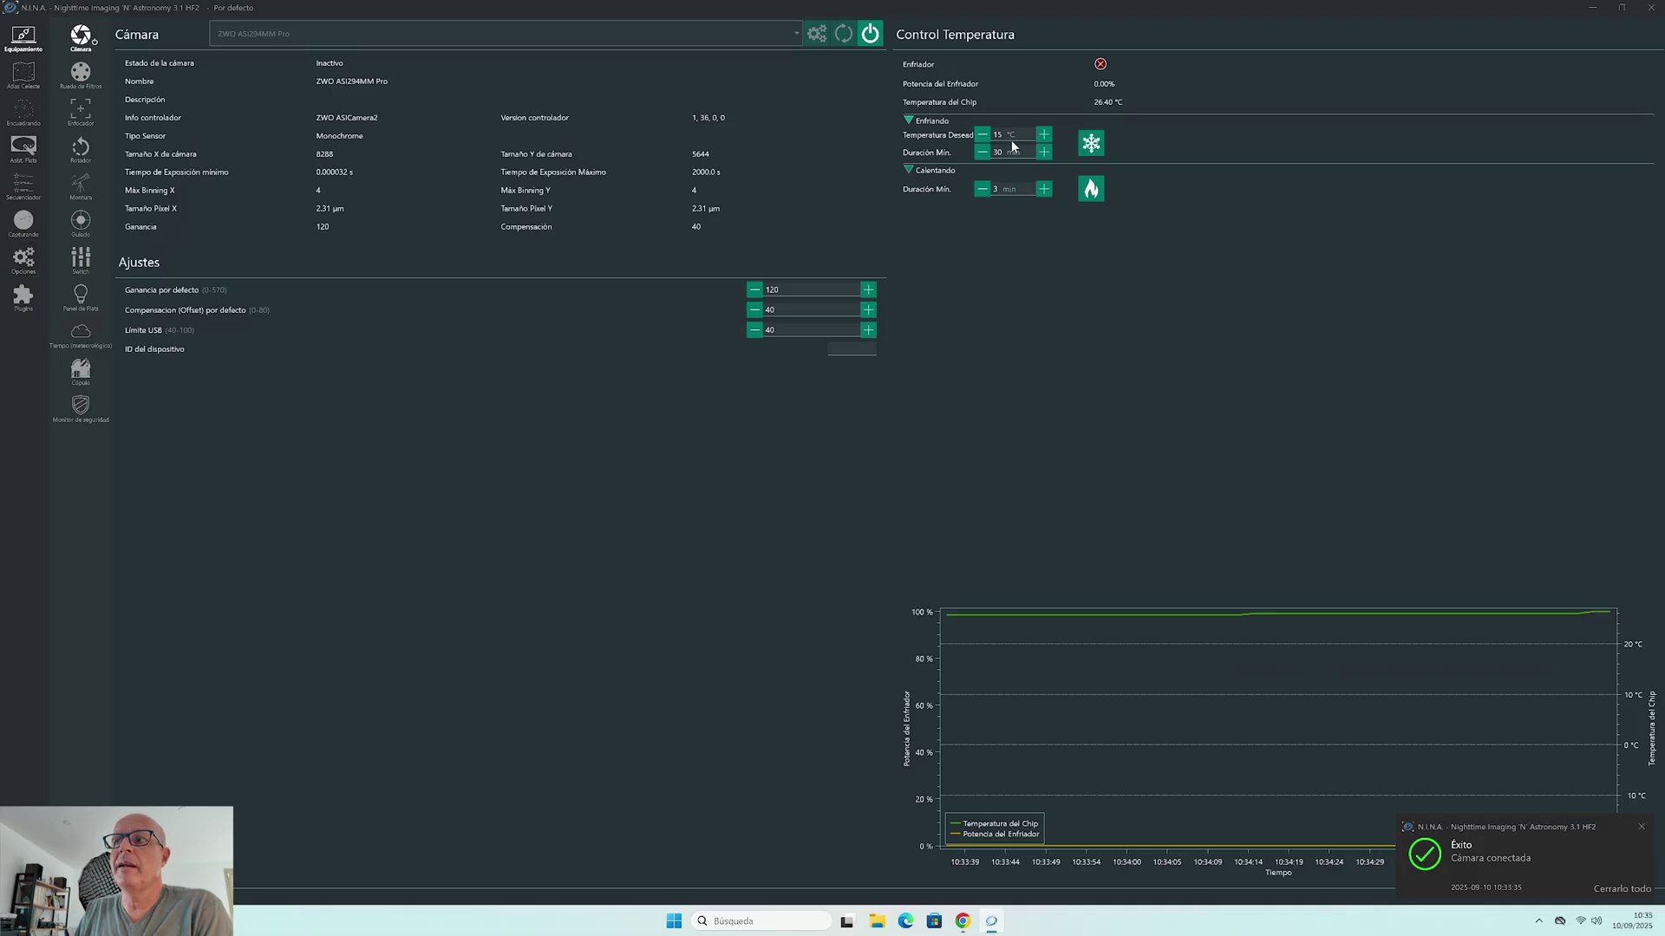
Start cooling the camera to the preset desired temperature with a minimum duration of 30 minutes, and dismiss the connection notification
double_click(997, 133)
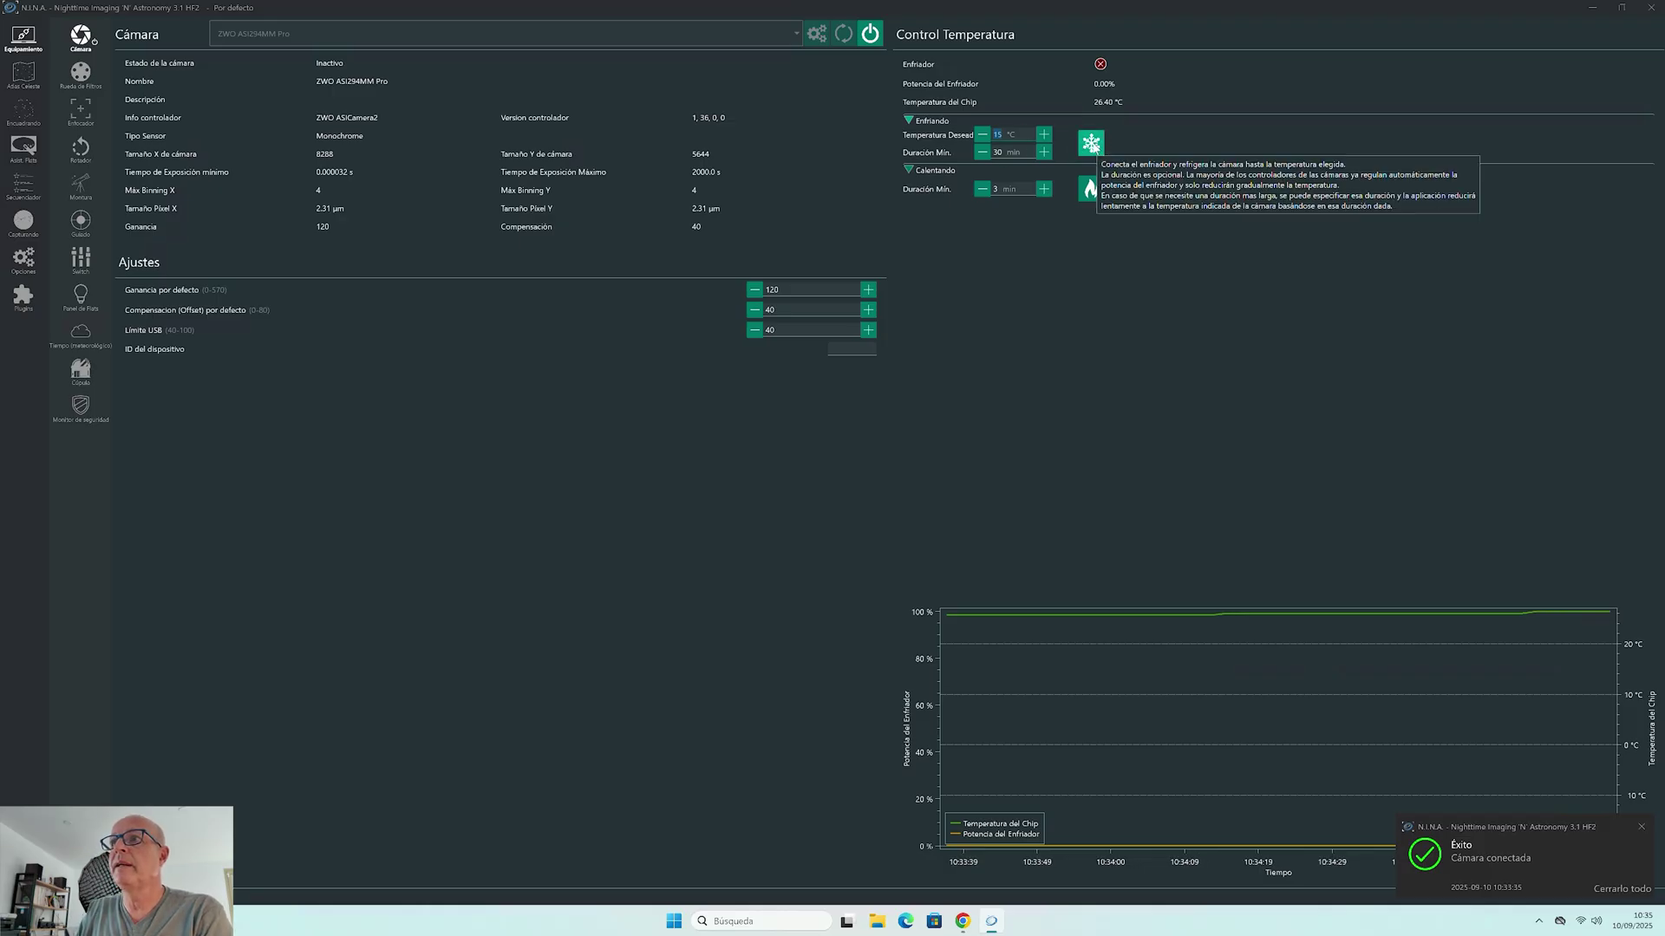
left_click(1091, 144)
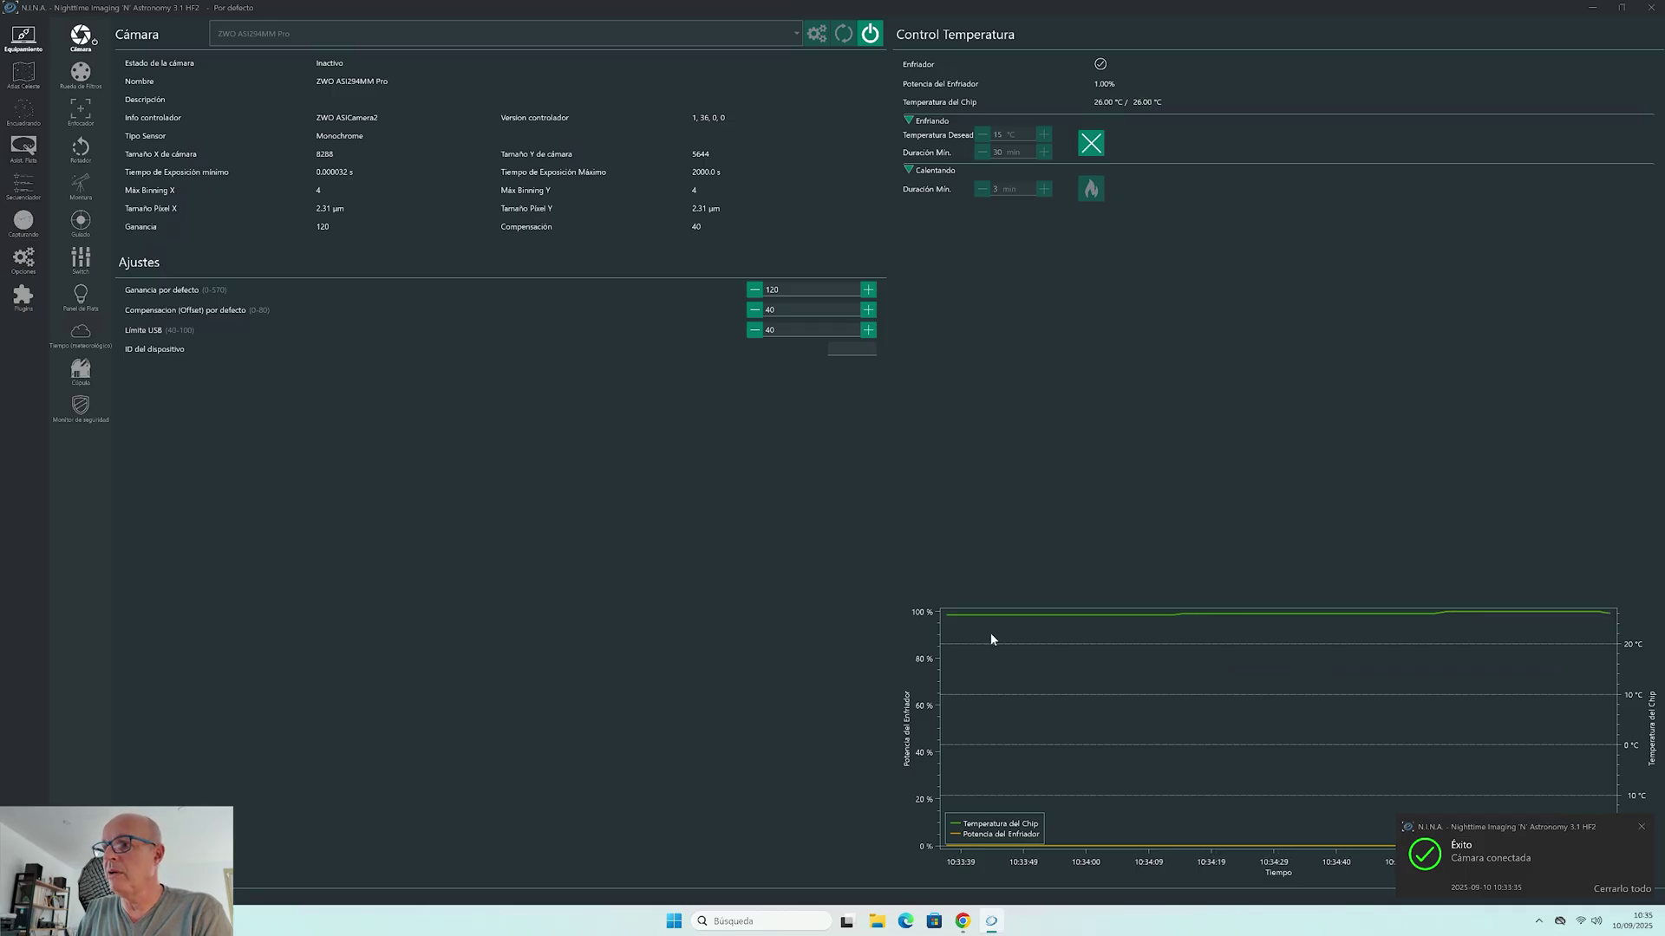
left_click(1641, 827)
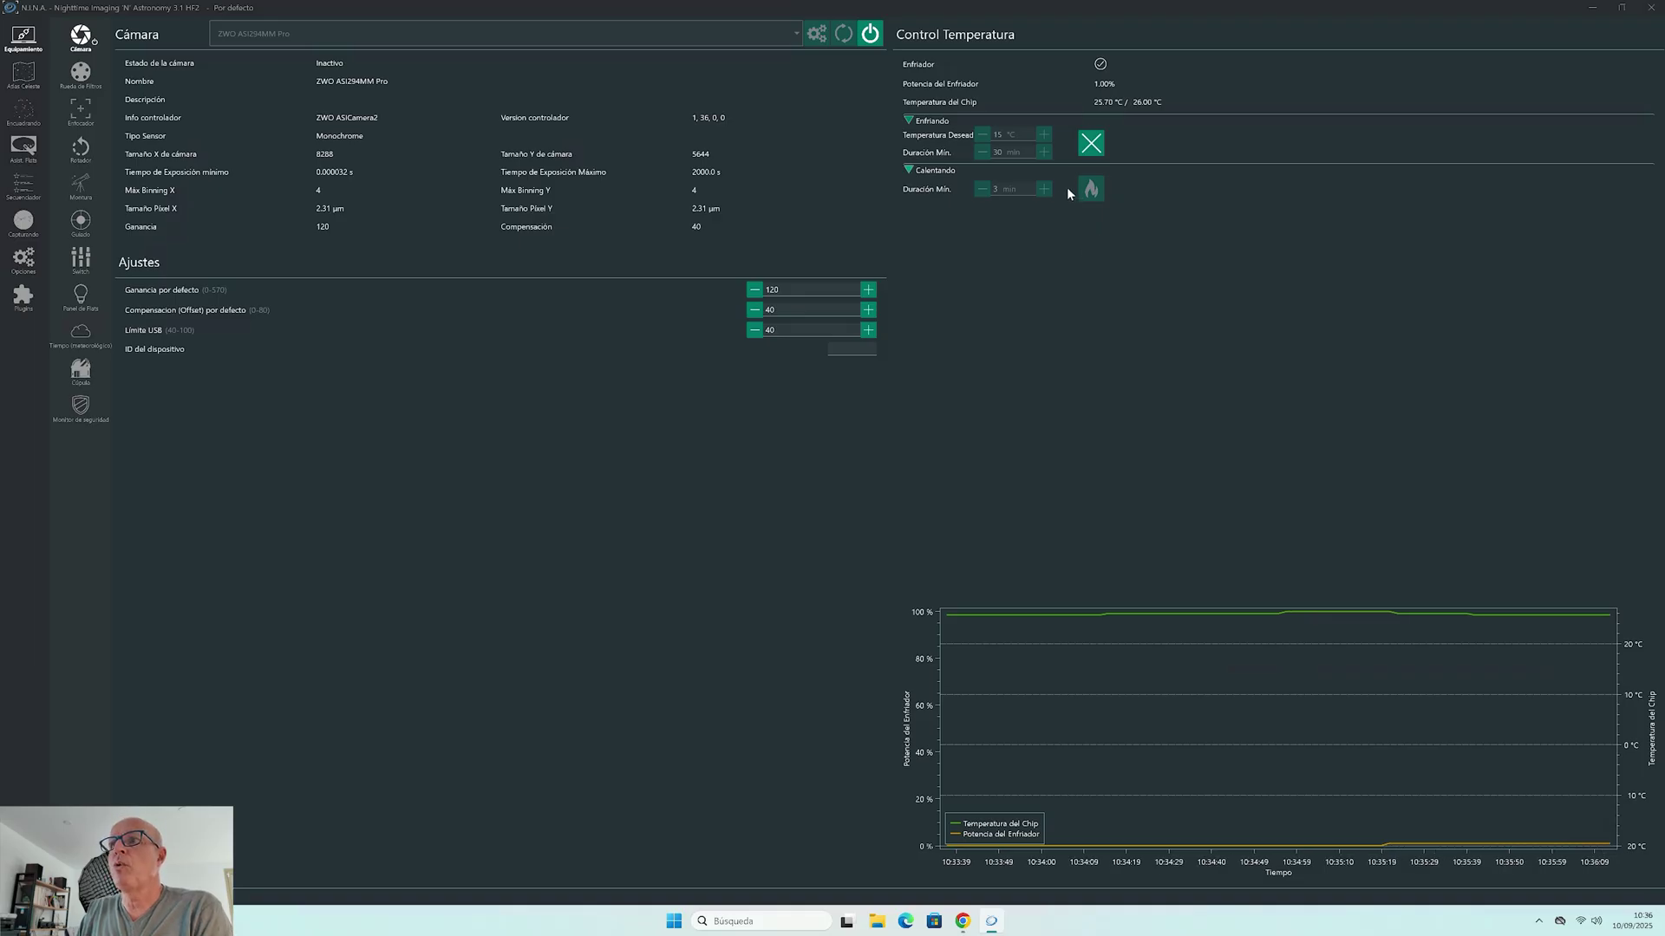
Stop the camera cooling and run the warm-up with a minimum duration of 3 minutes
left_click(1092, 144)
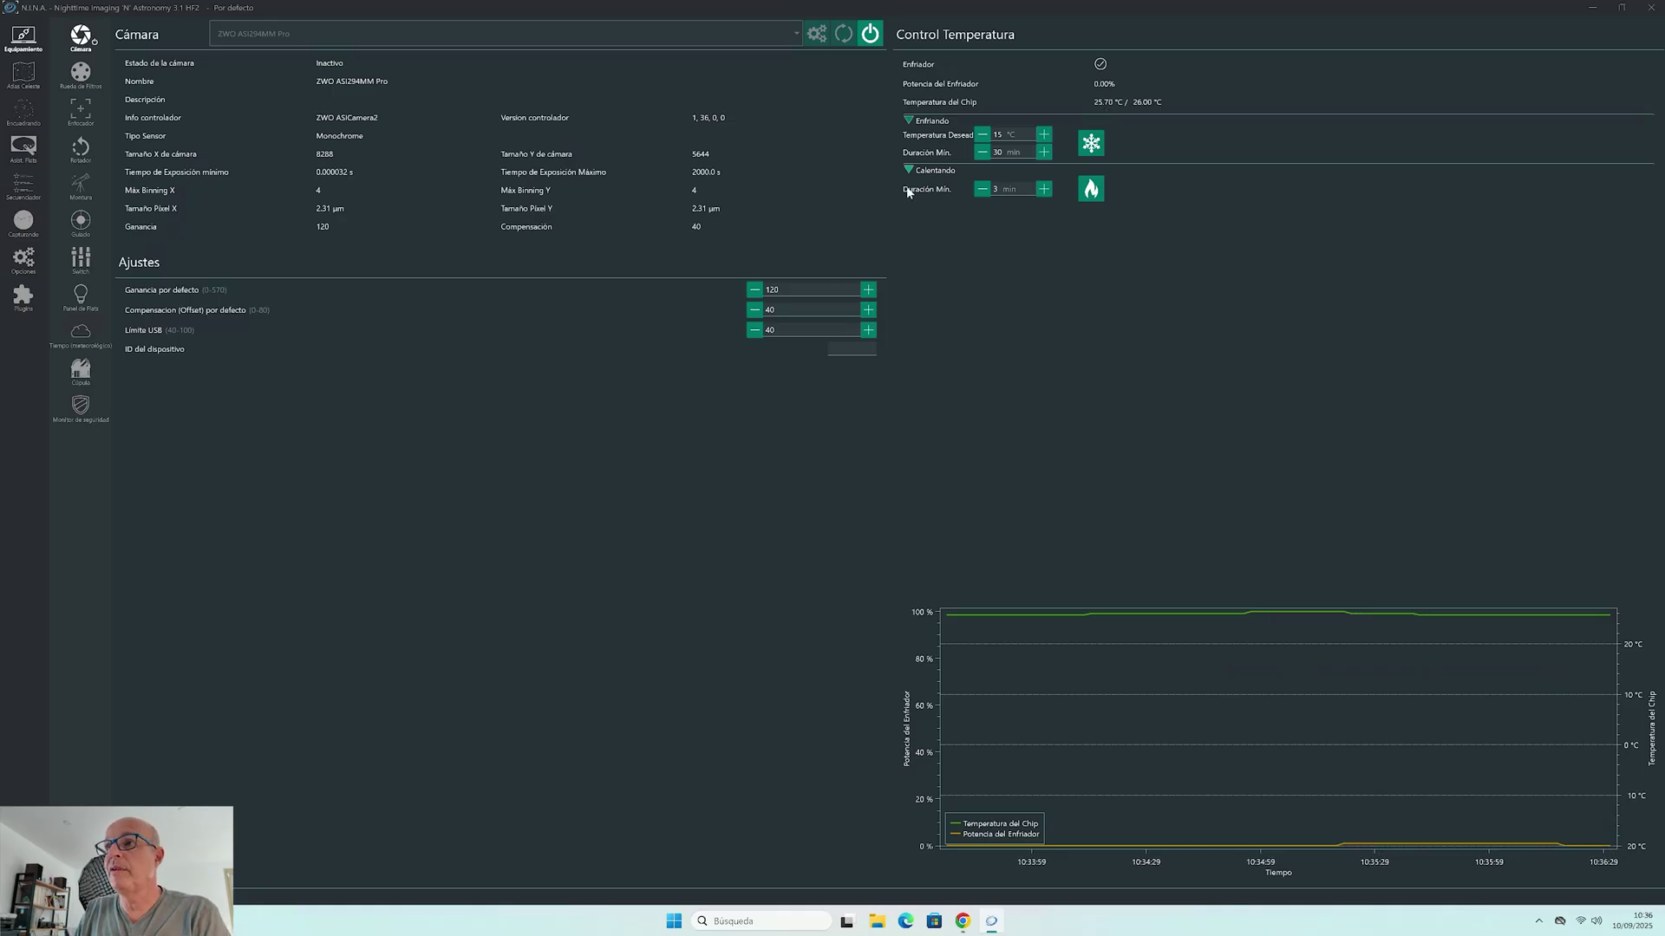
left_click(1094, 192)
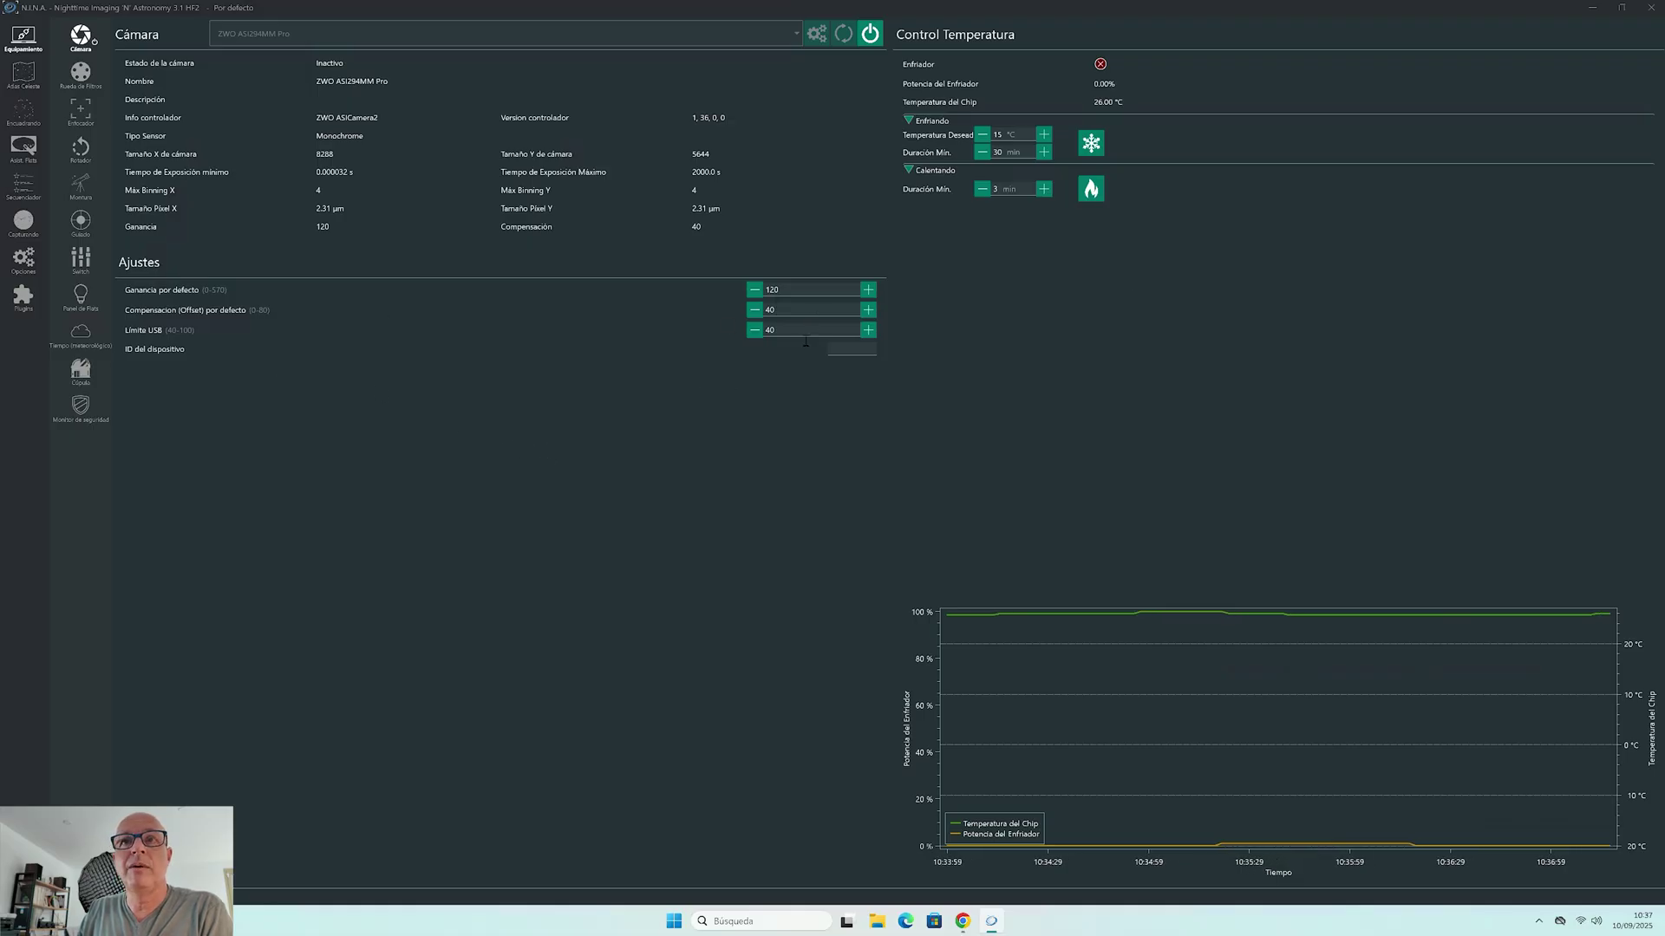
left_click(871, 357)
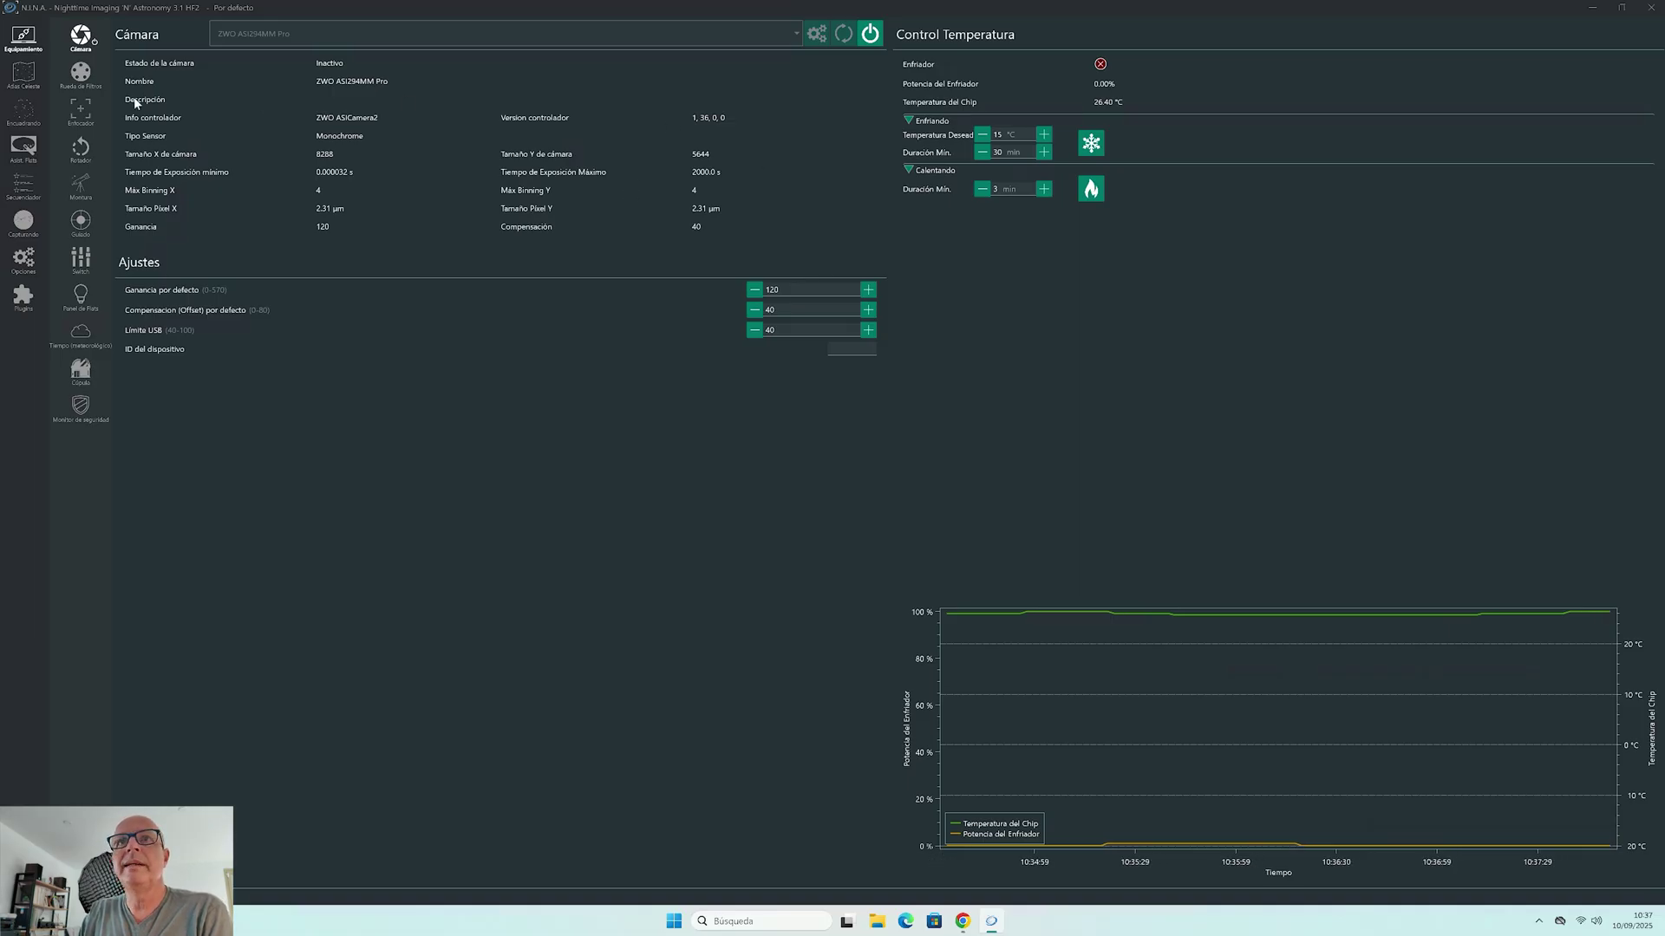
Review the available filter wheels and connect the ZWOptical EFW wheel
left_click(81, 74)
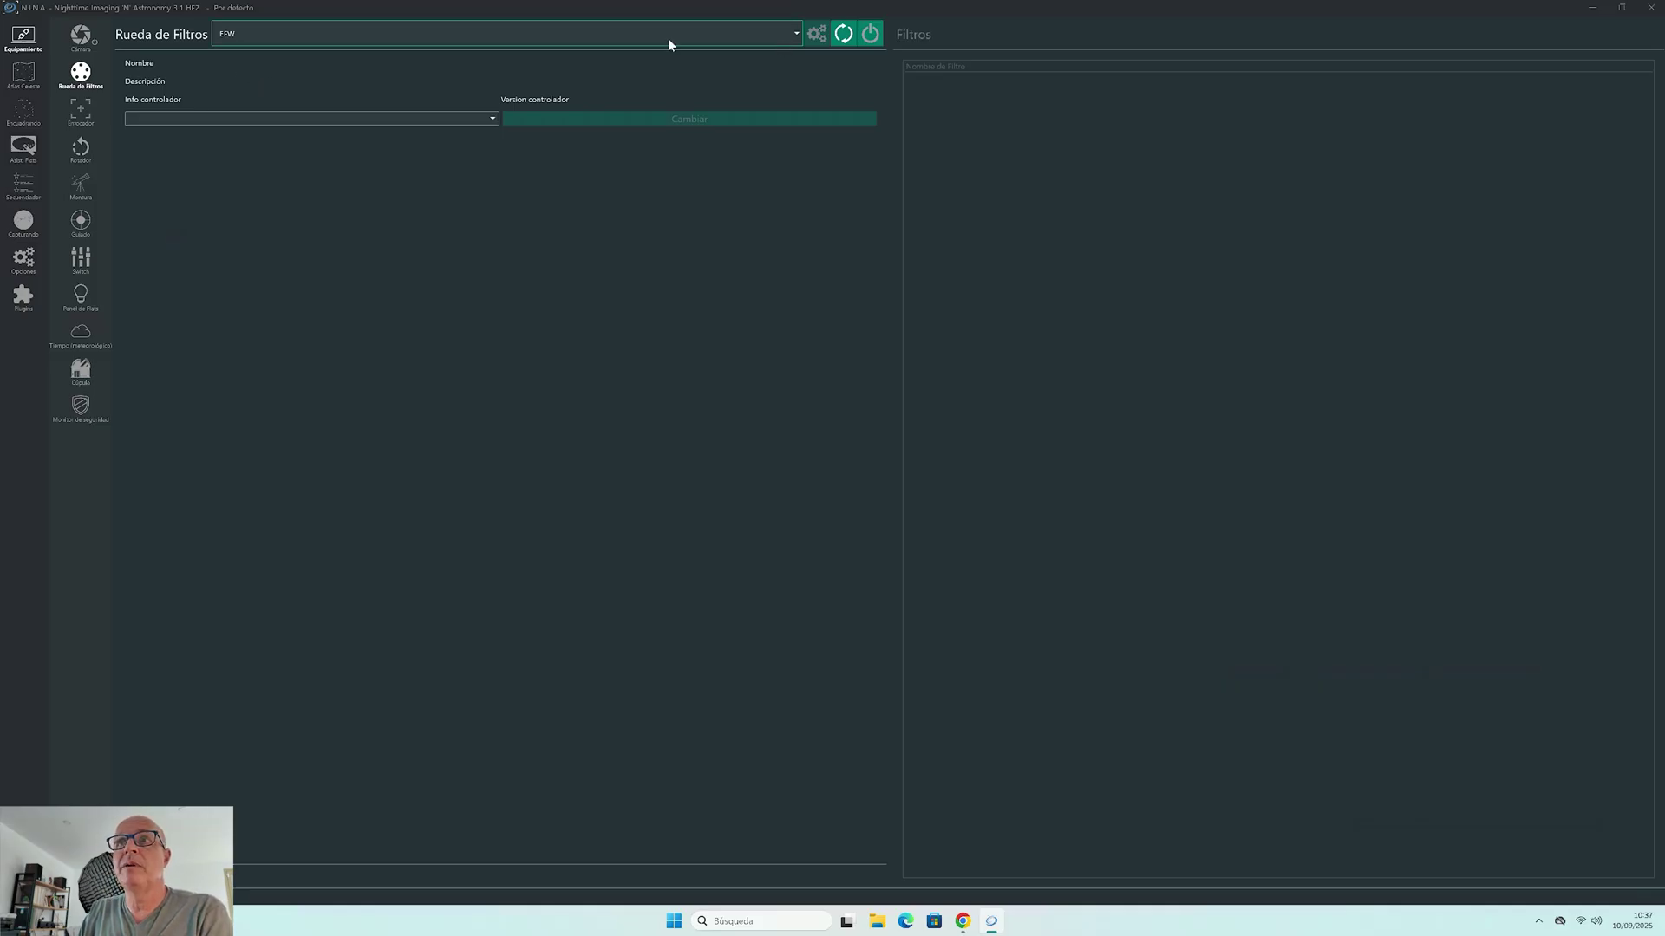
left_click(793, 33)
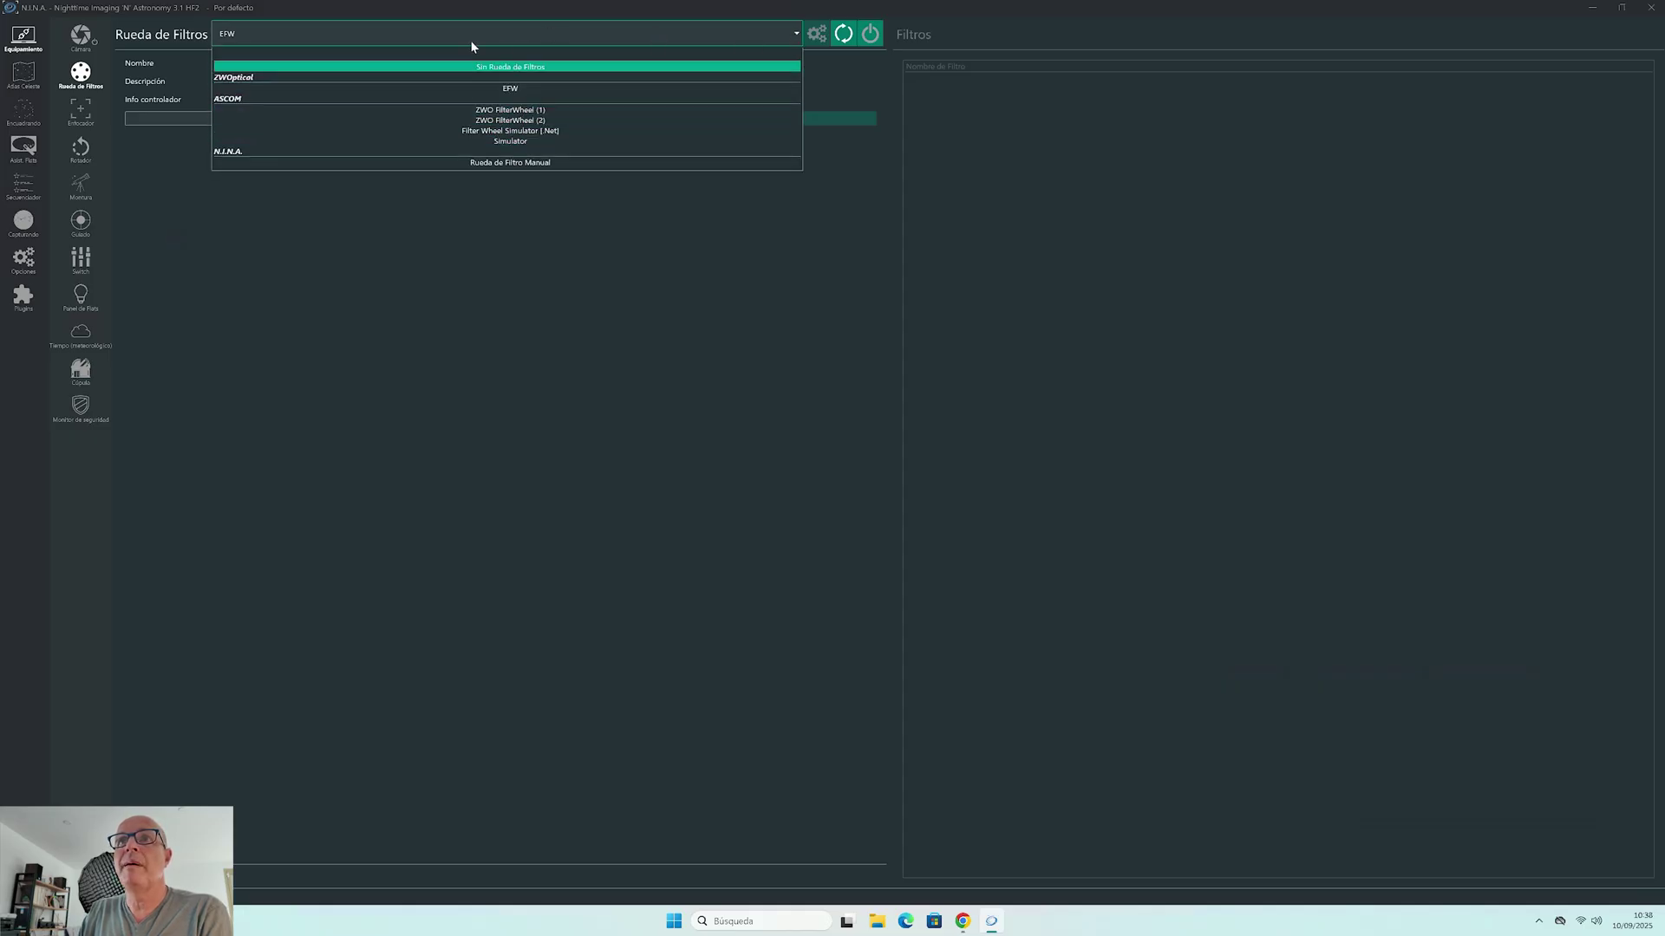
left_click(227, 33)
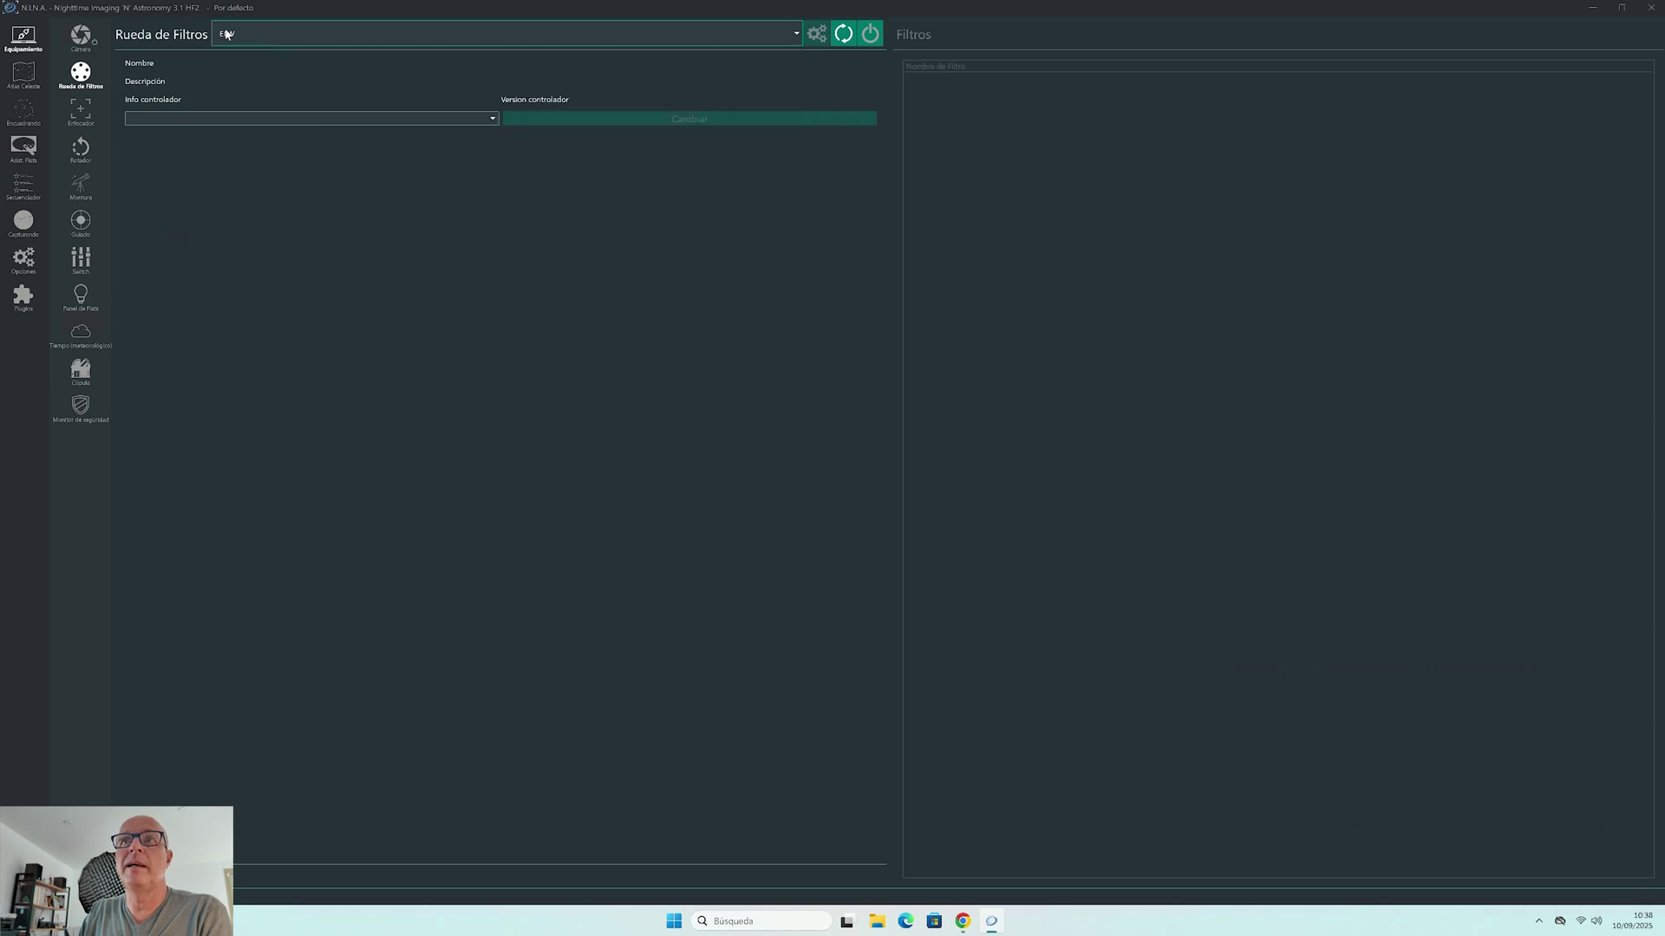
left_click(870, 33)
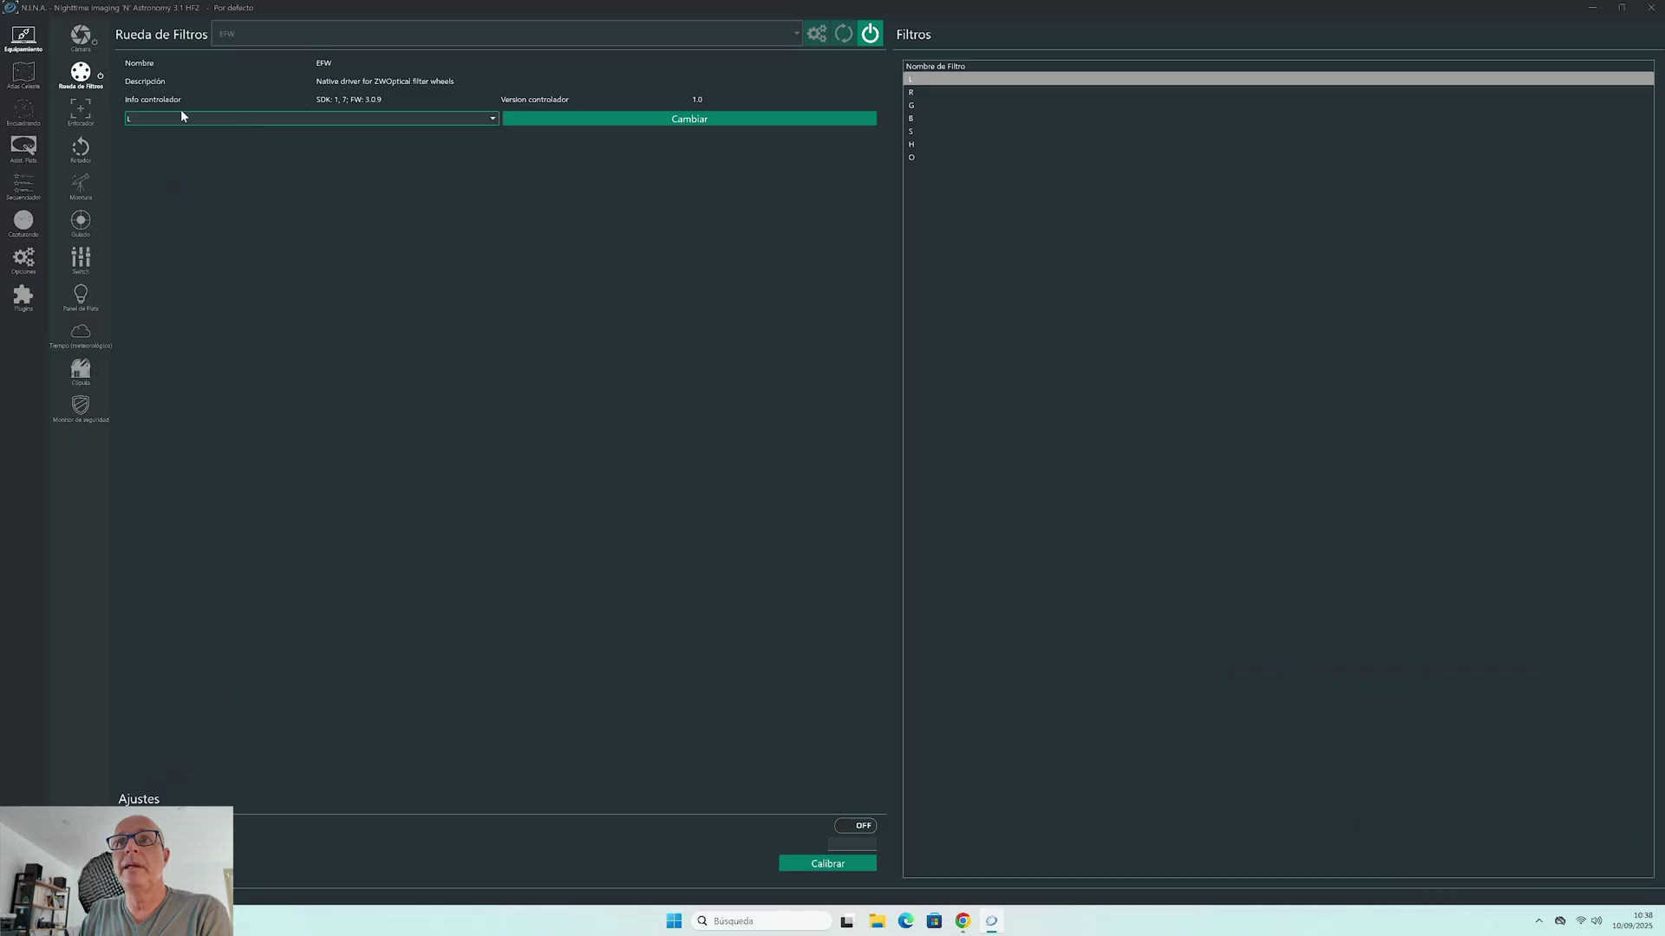
Move the filter wheel to filter O
left_click(482, 121)
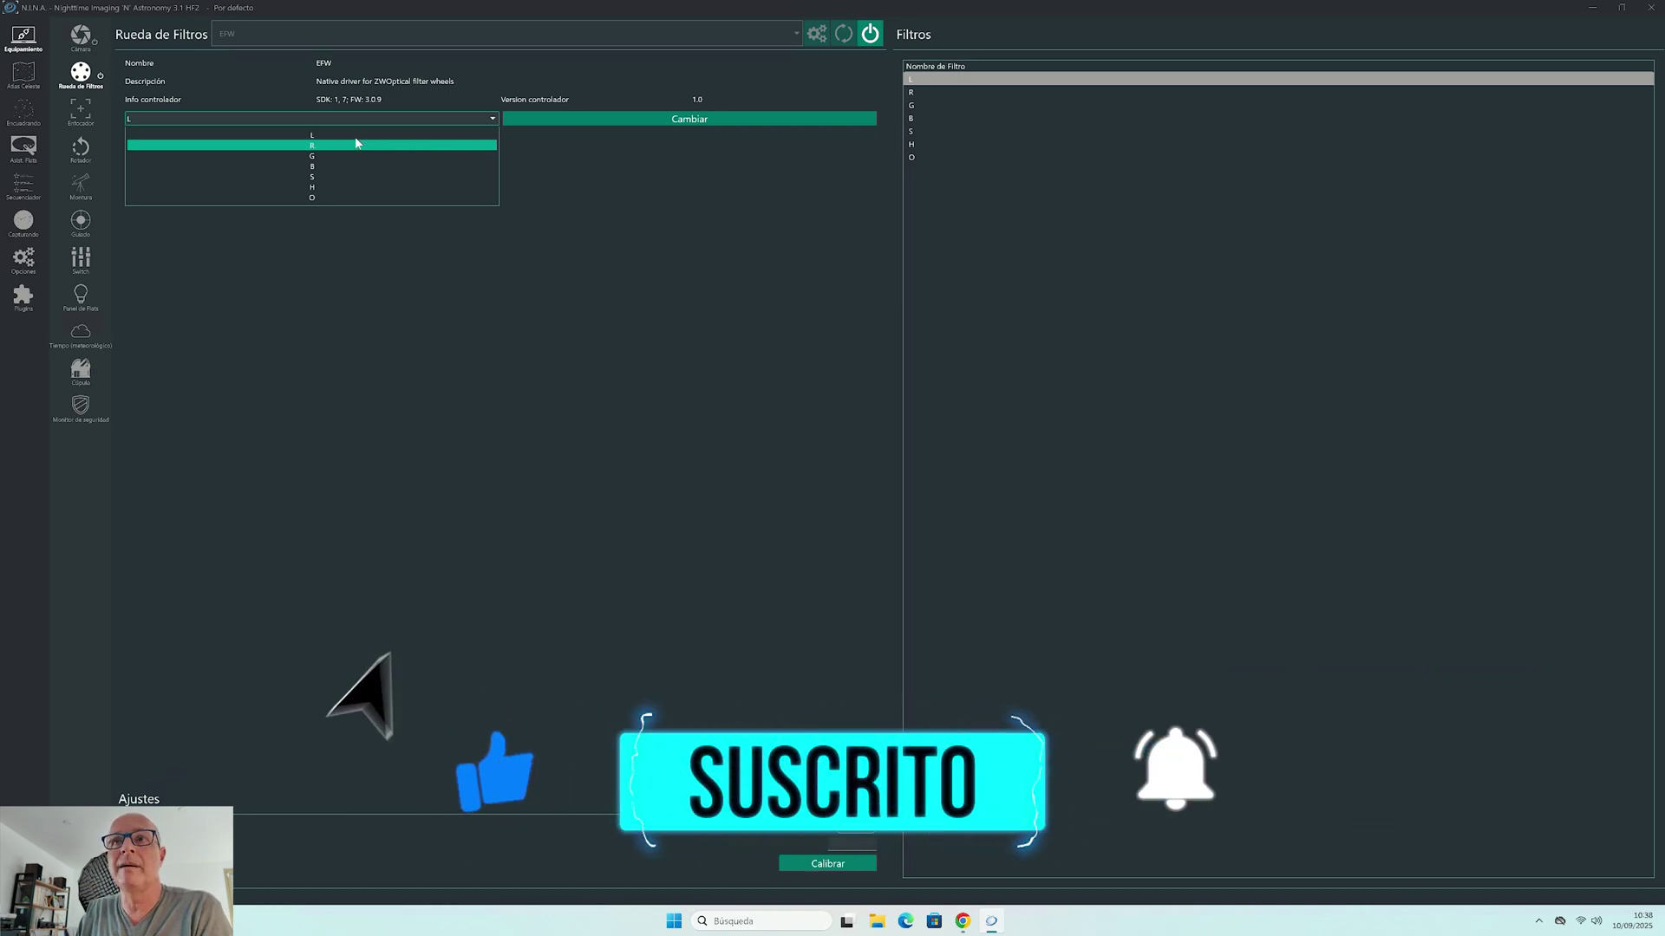
left_click(403, 118)
left_click(404, 118)
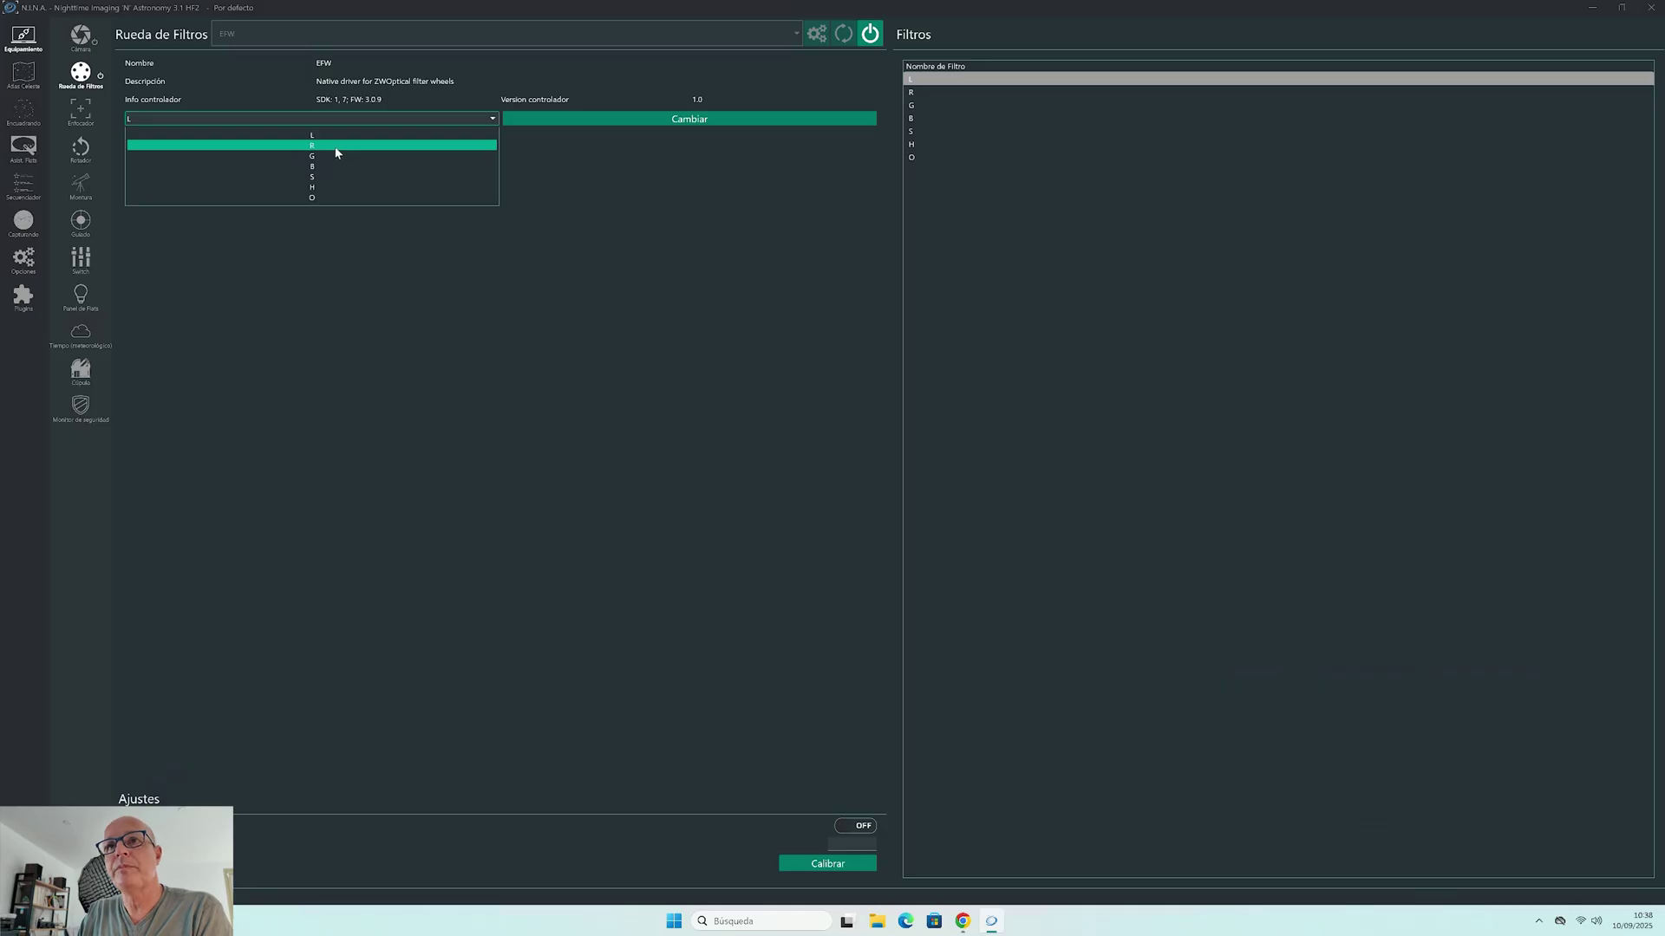
left_click(325, 176)
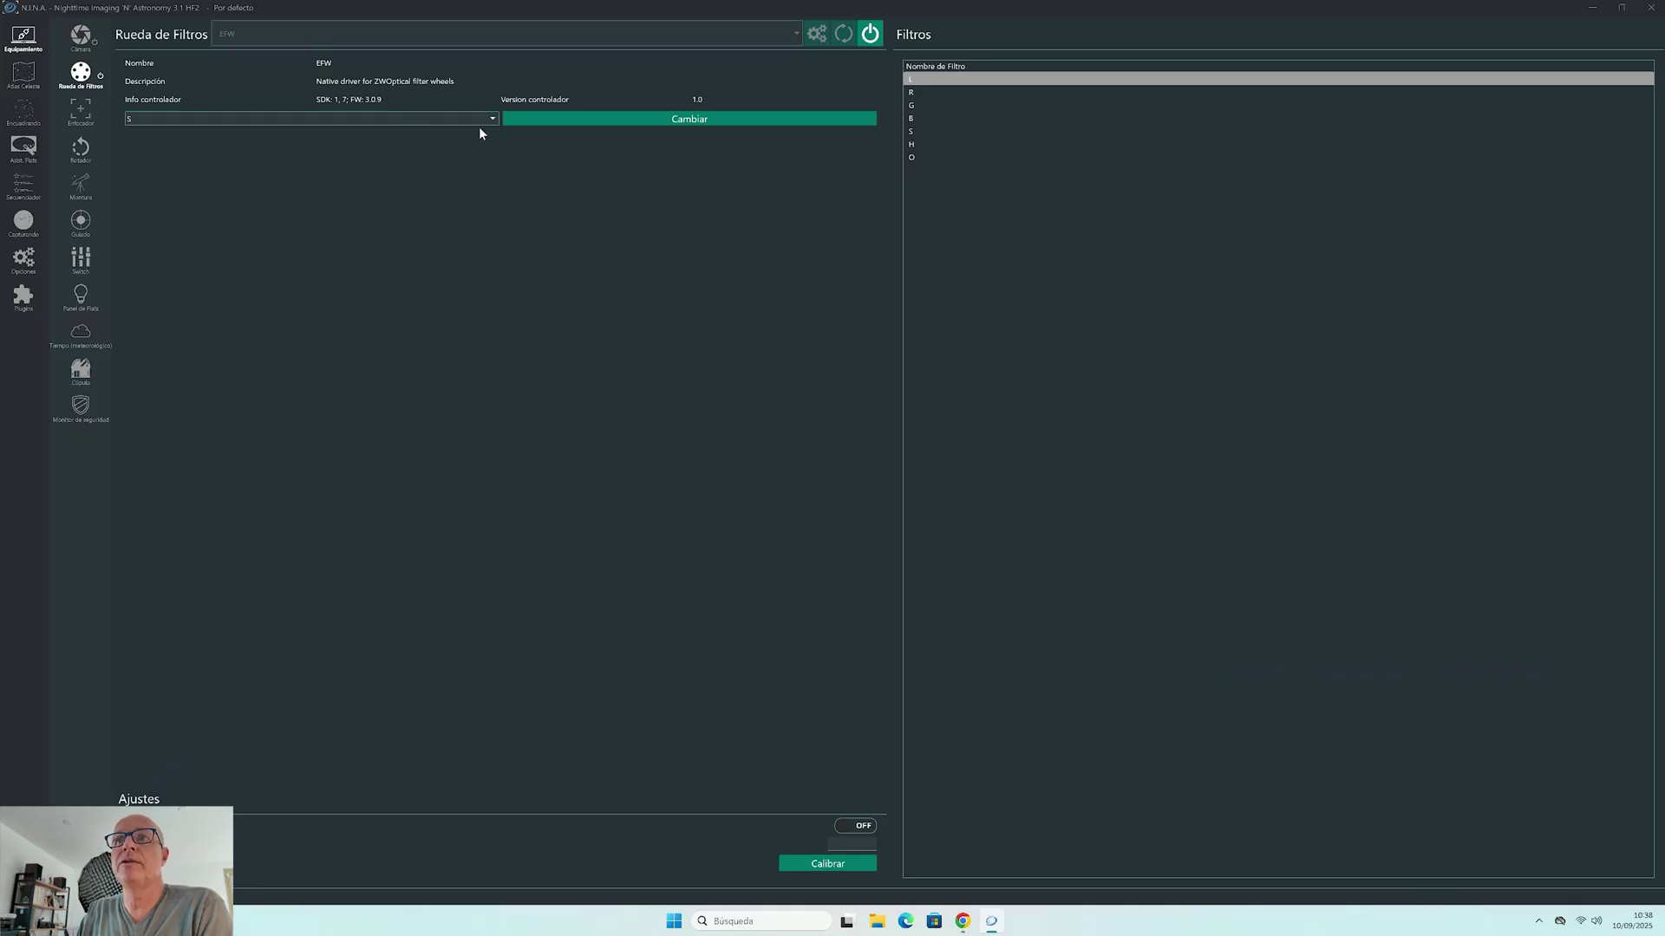
left_click(158, 119)
left_click(318, 197)
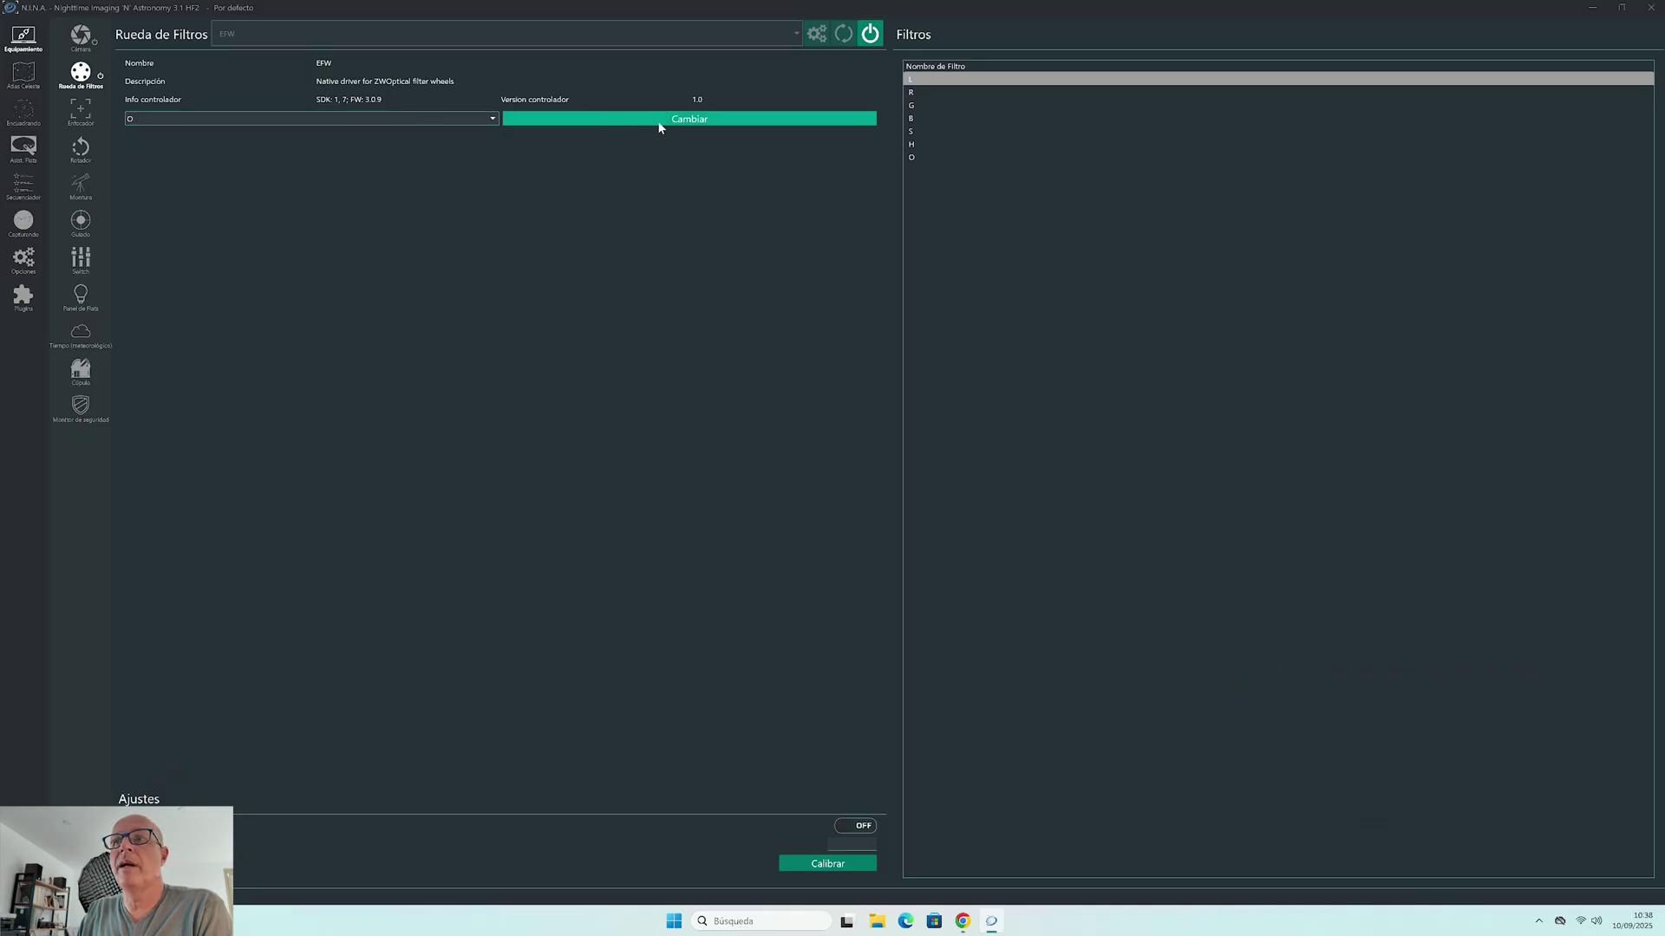
left_click(682, 120)
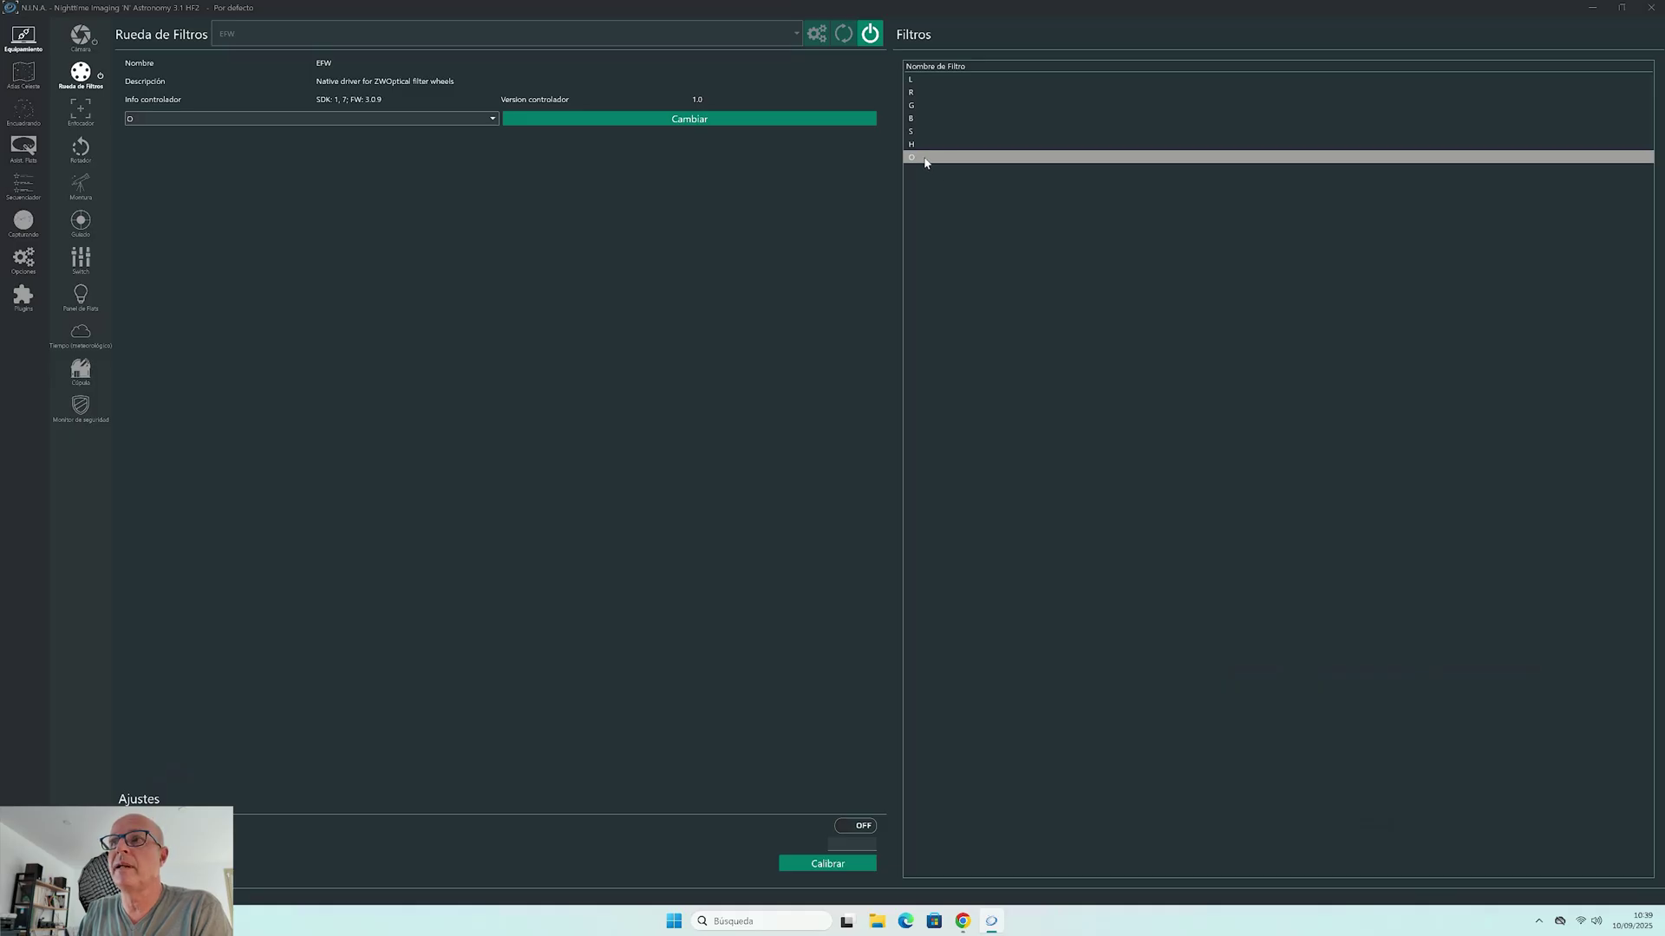
Switch the filter wheel to filter L
left_click(491, 121)
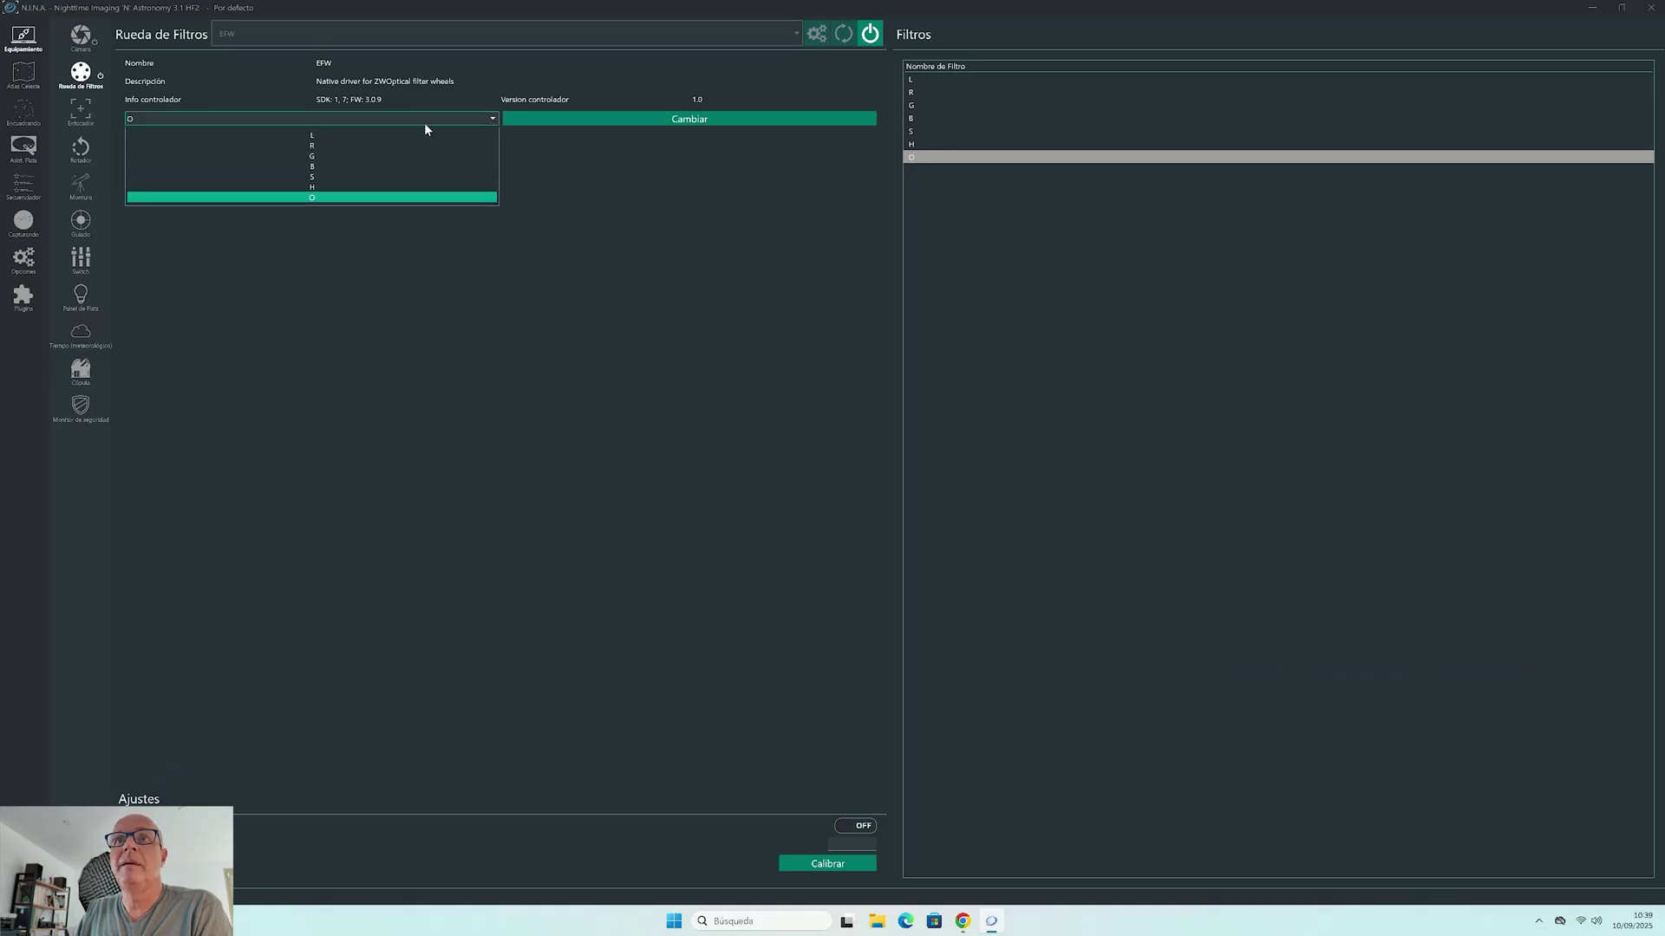
left_click(331, 136)
left_click(662, 119)
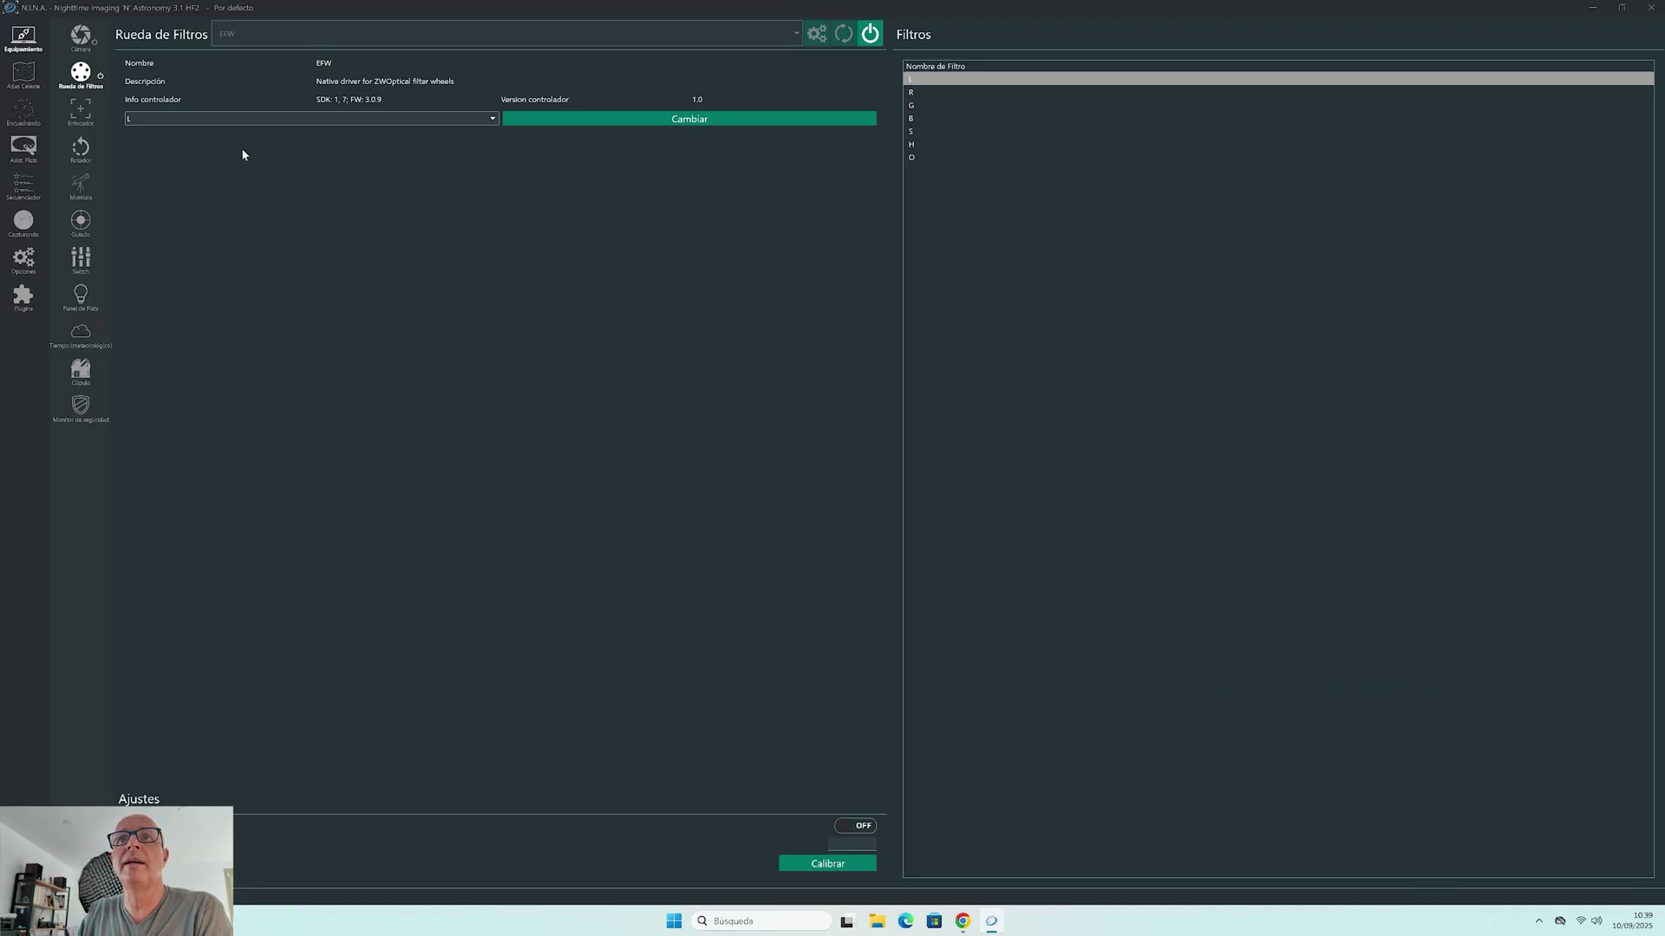
Connect the ZWO Focuser (1) as the focuser and dismiss the connection notification
left_click(83, 118)
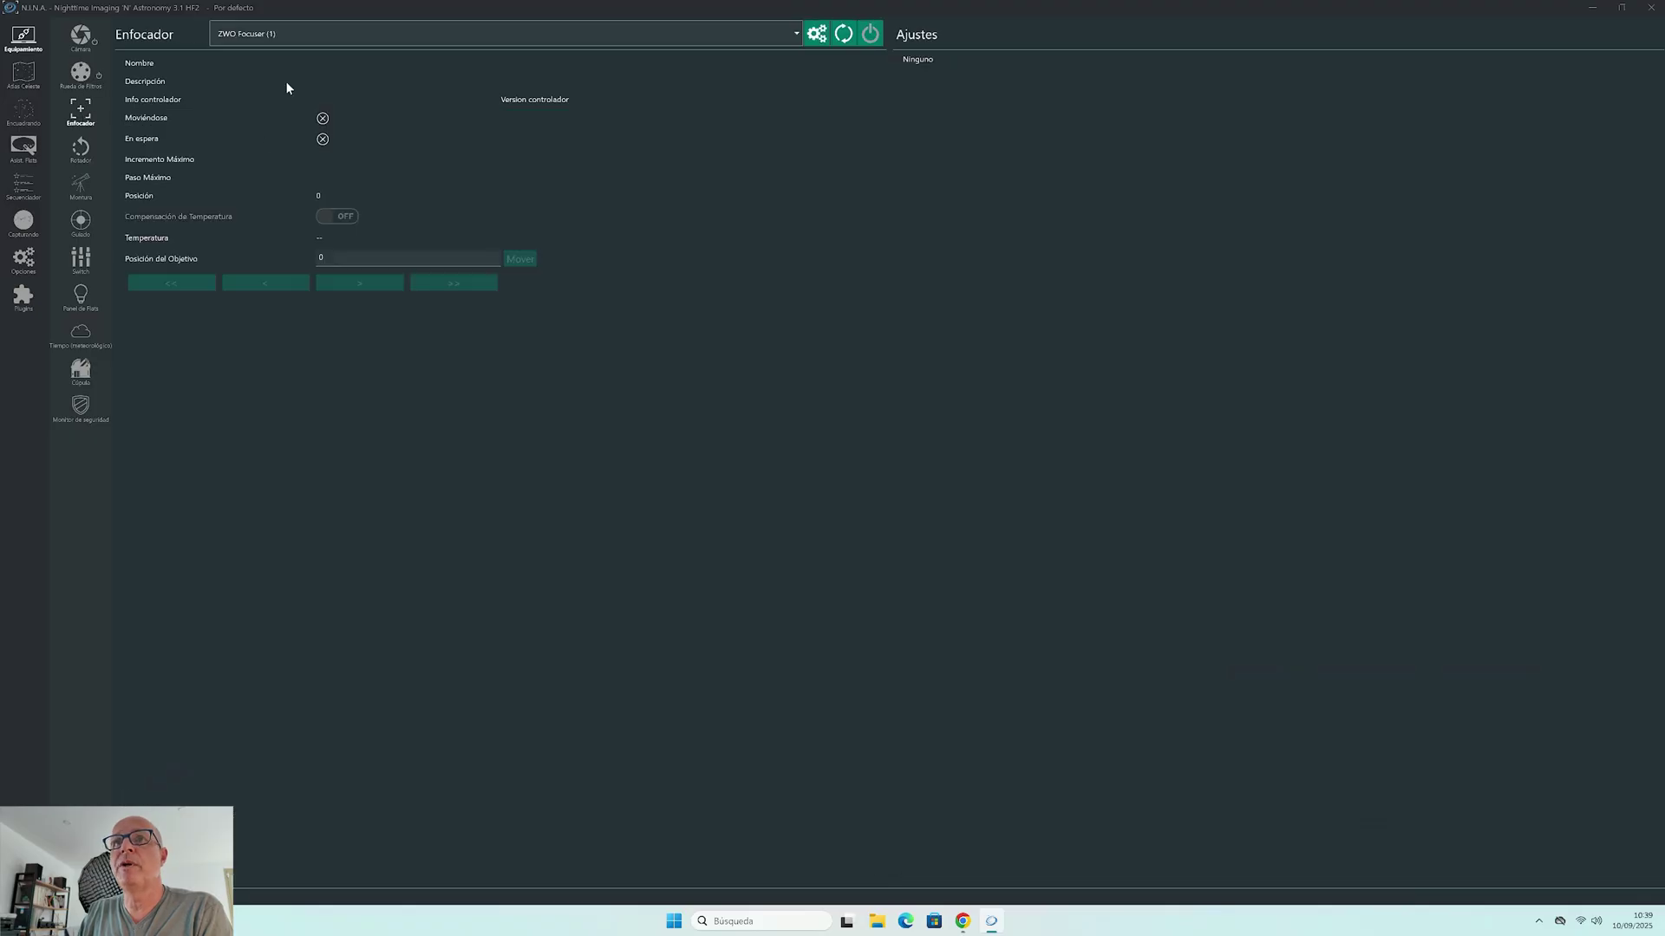
left_click(395, 35)
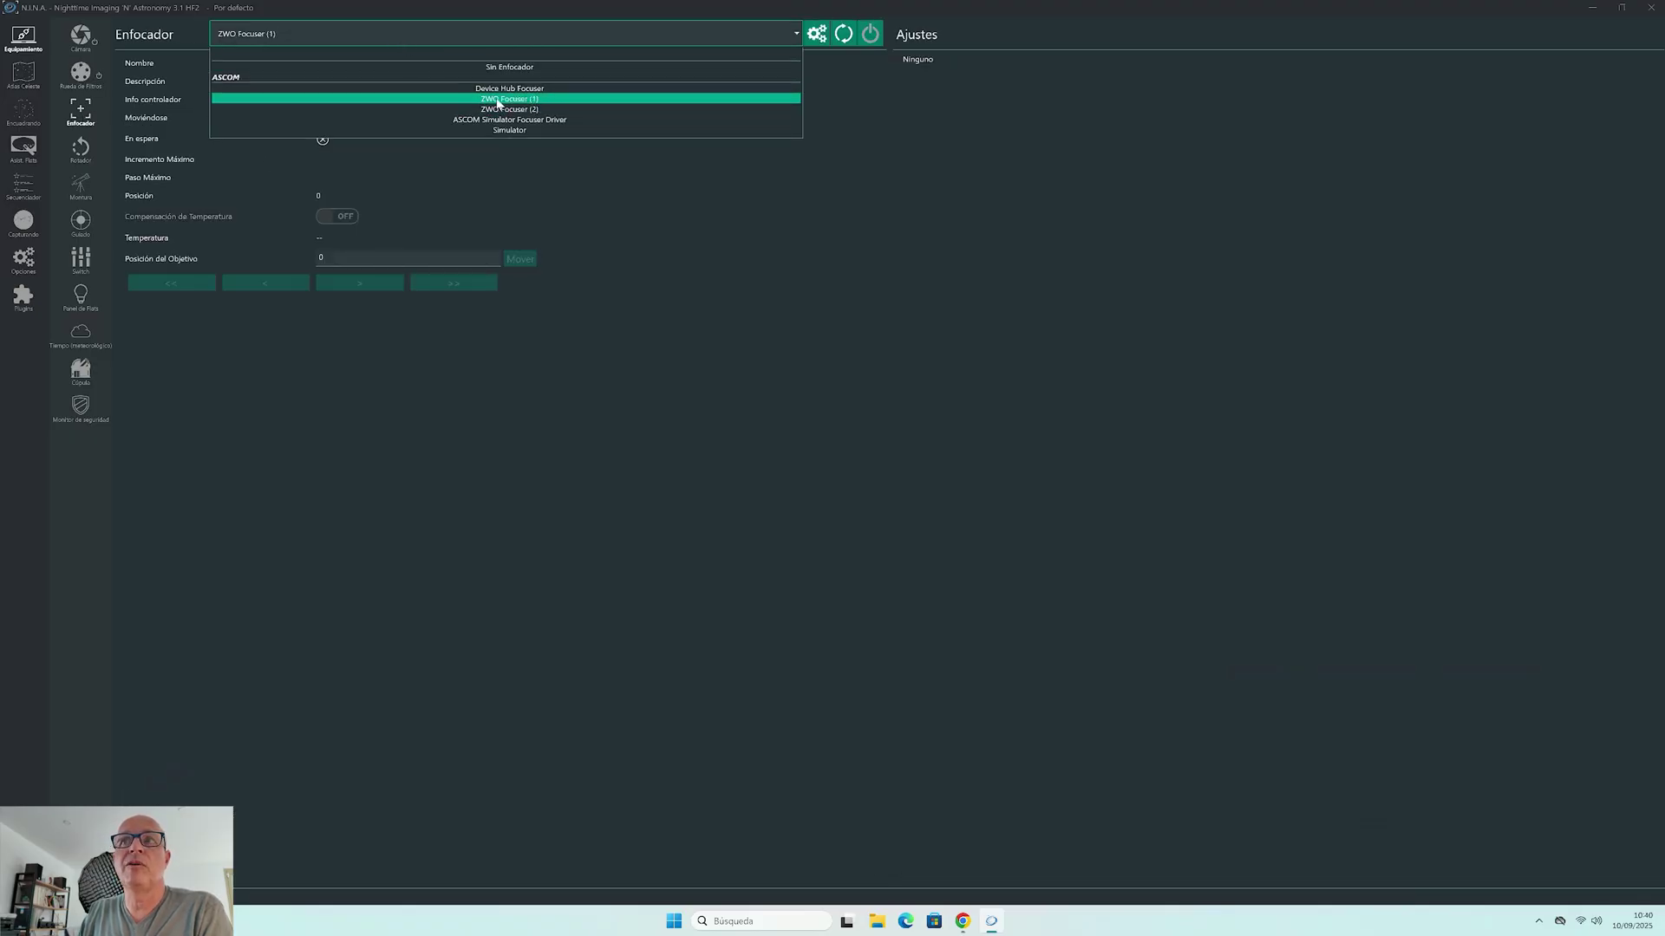
left_click(741, 38)
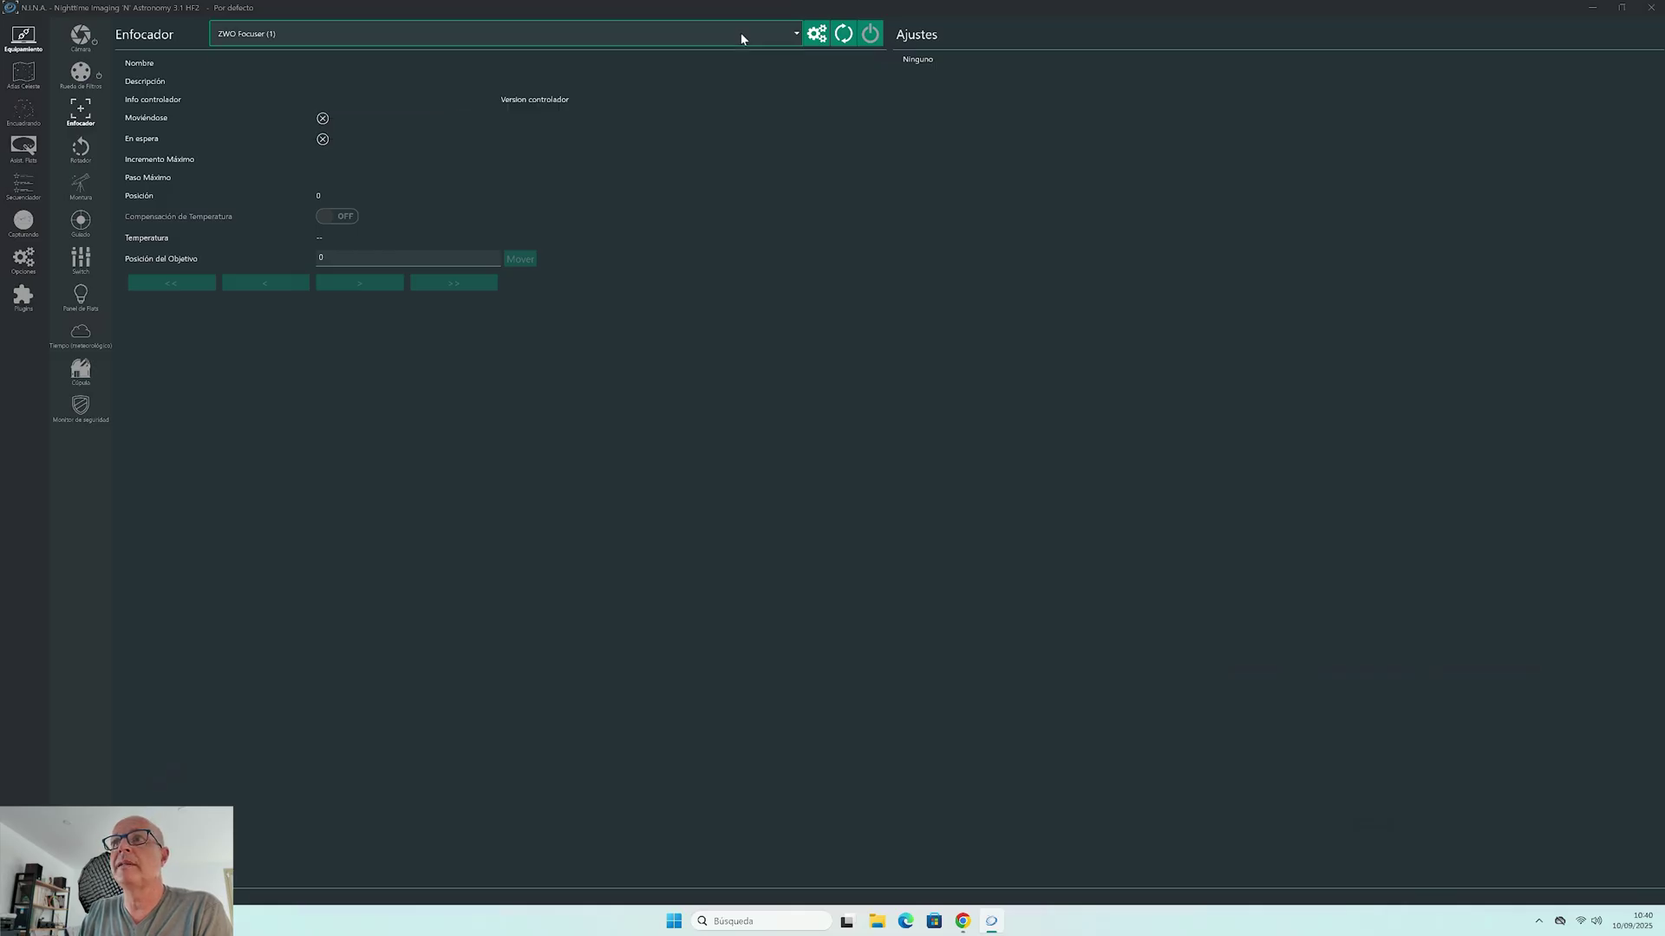
left_click(871, 34)
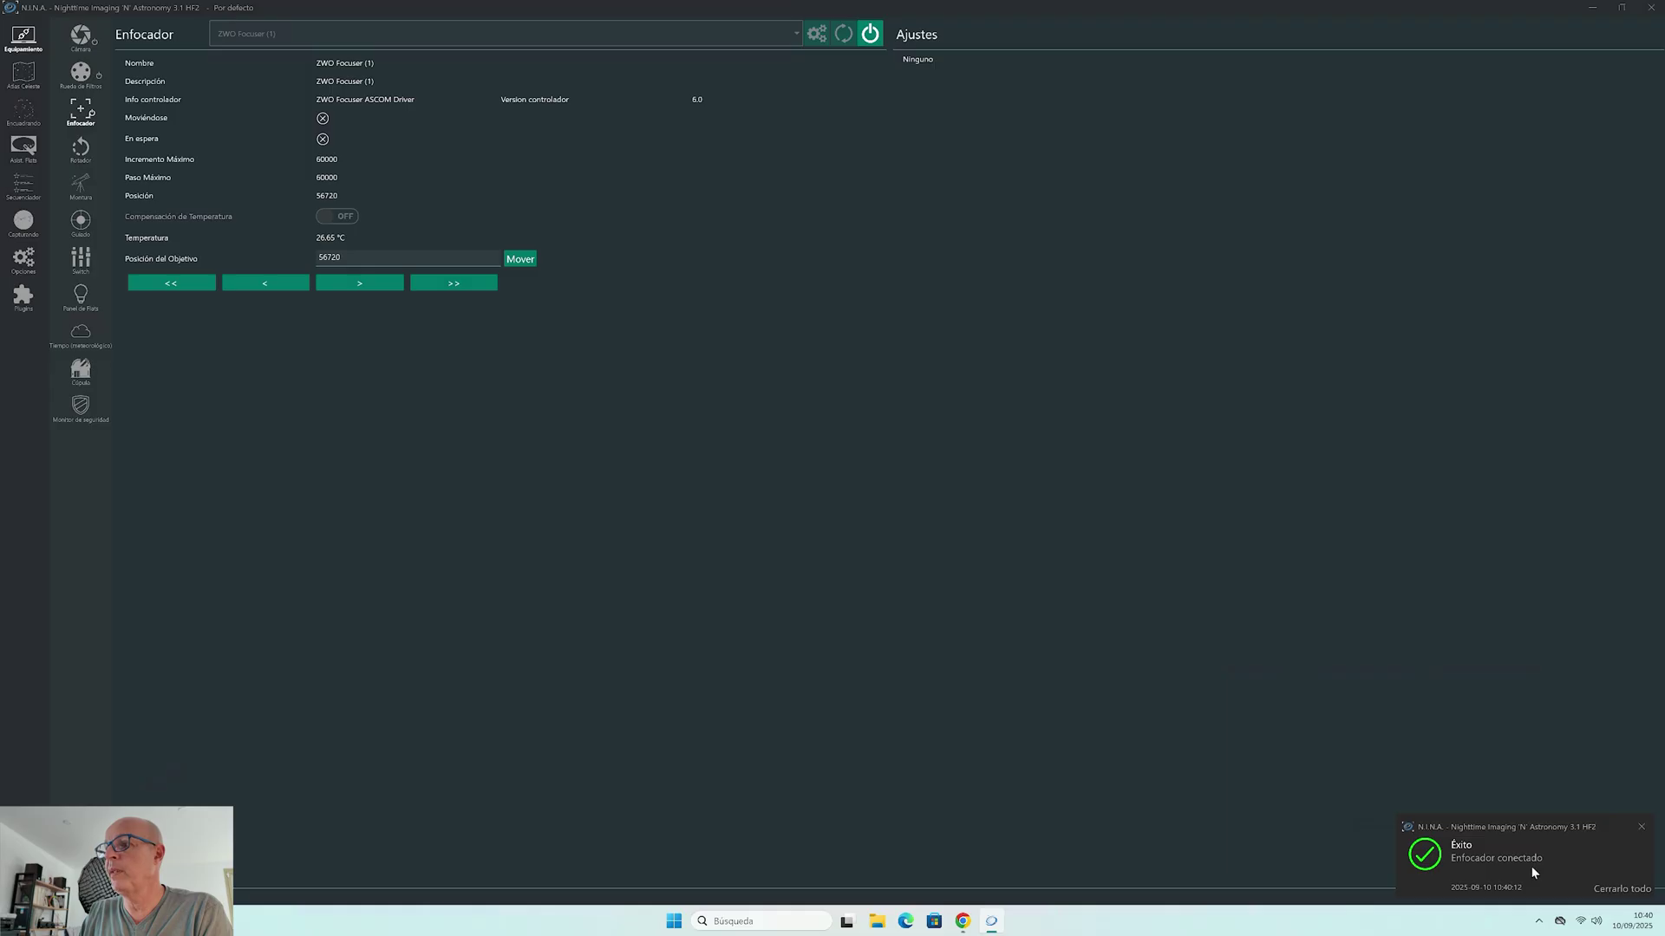
left_click(1641, 826)
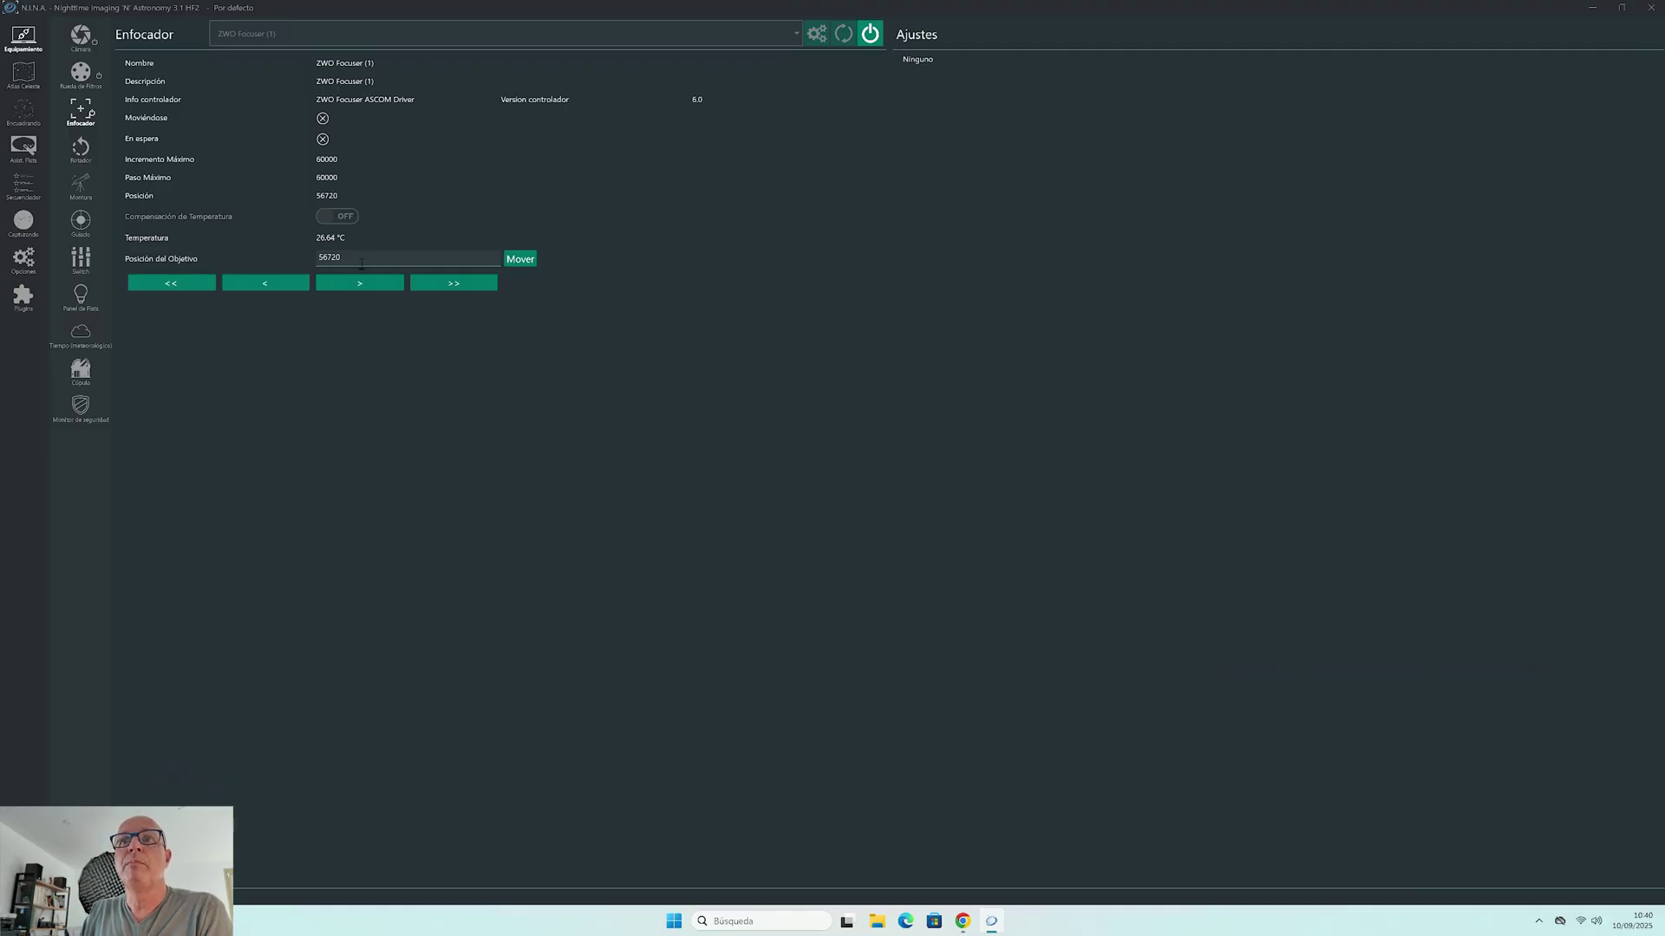
Send the focuser to target position 56720 and cancel the move
left_click(359, 261)
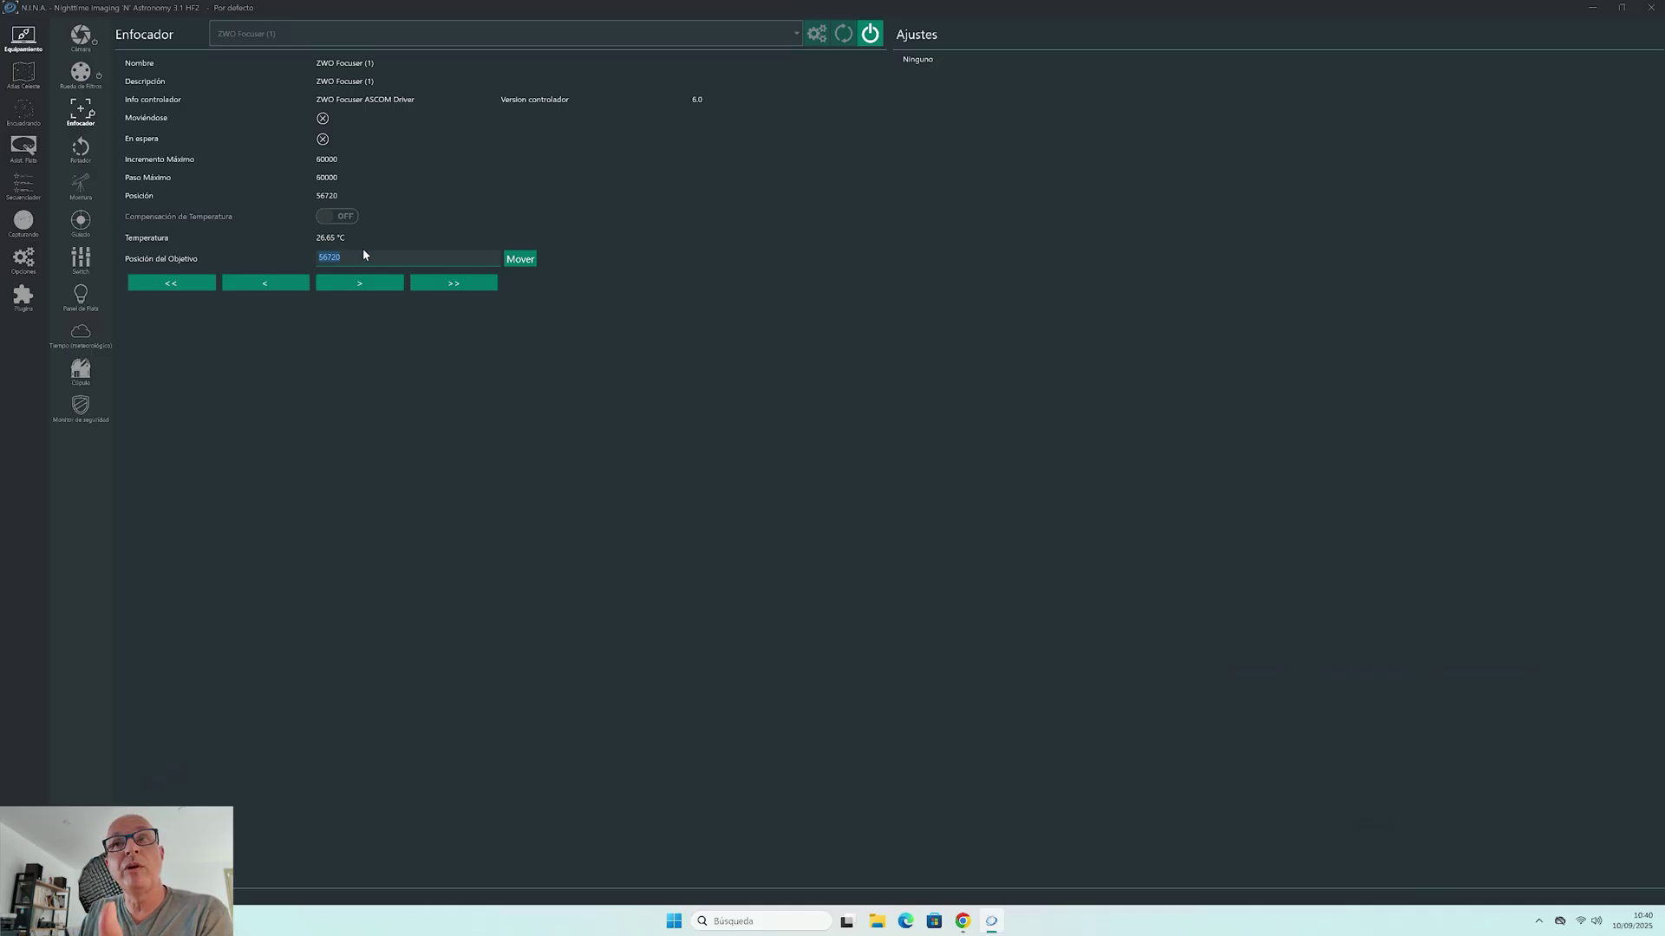
left_click(520, 260)
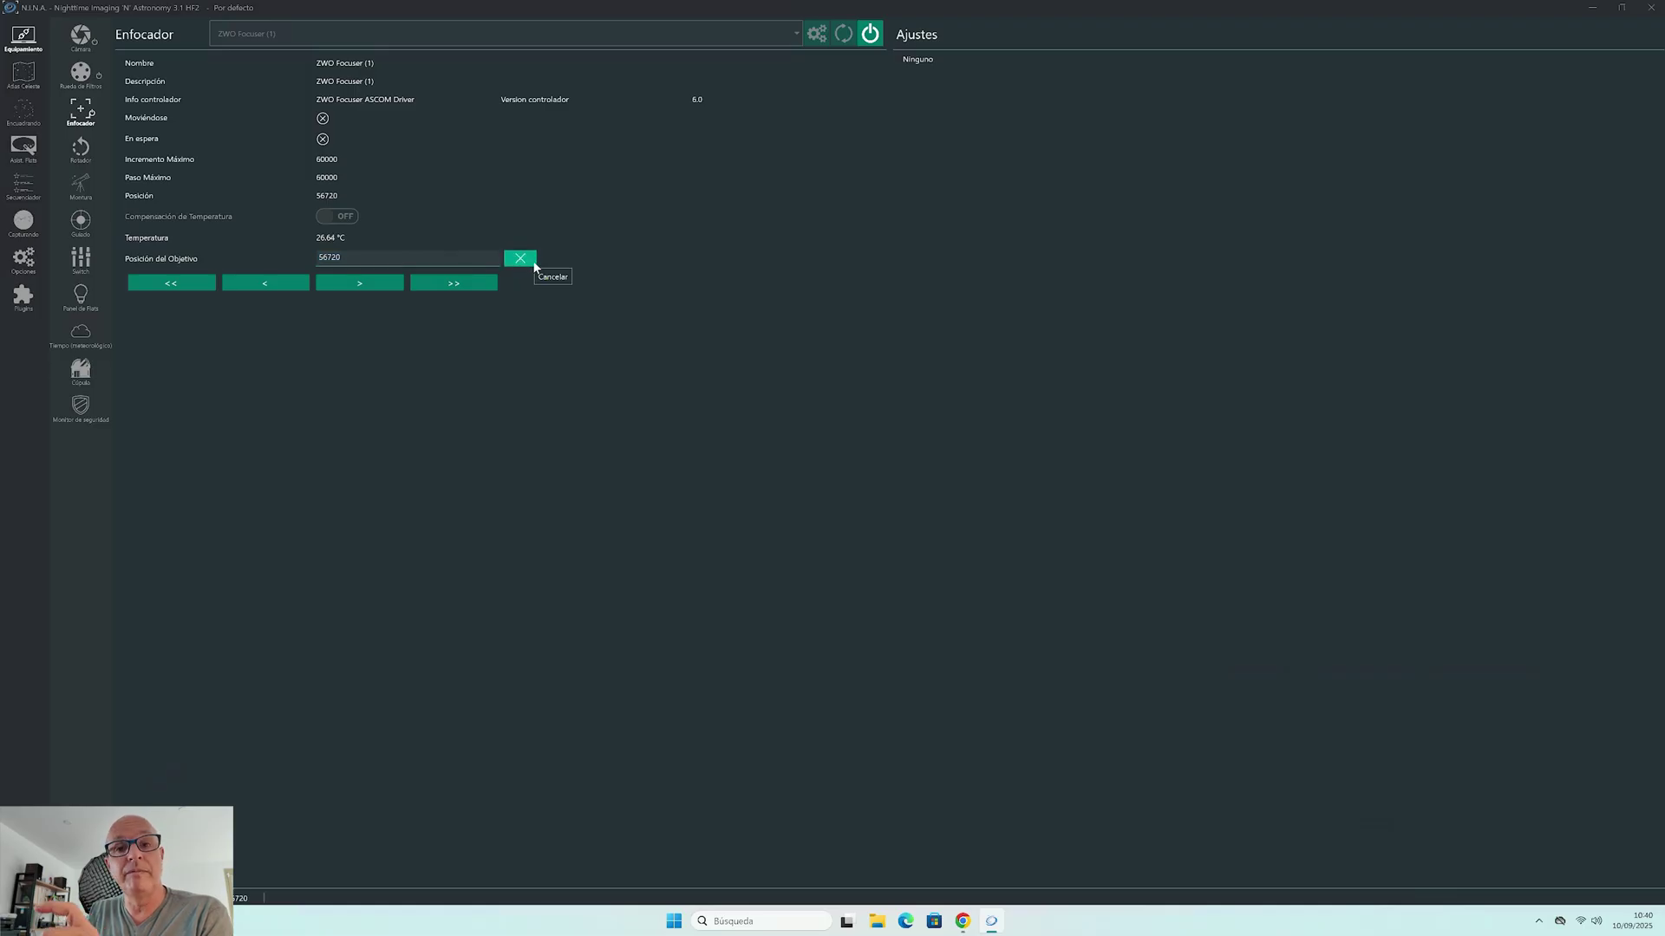
left_click(520, 258)
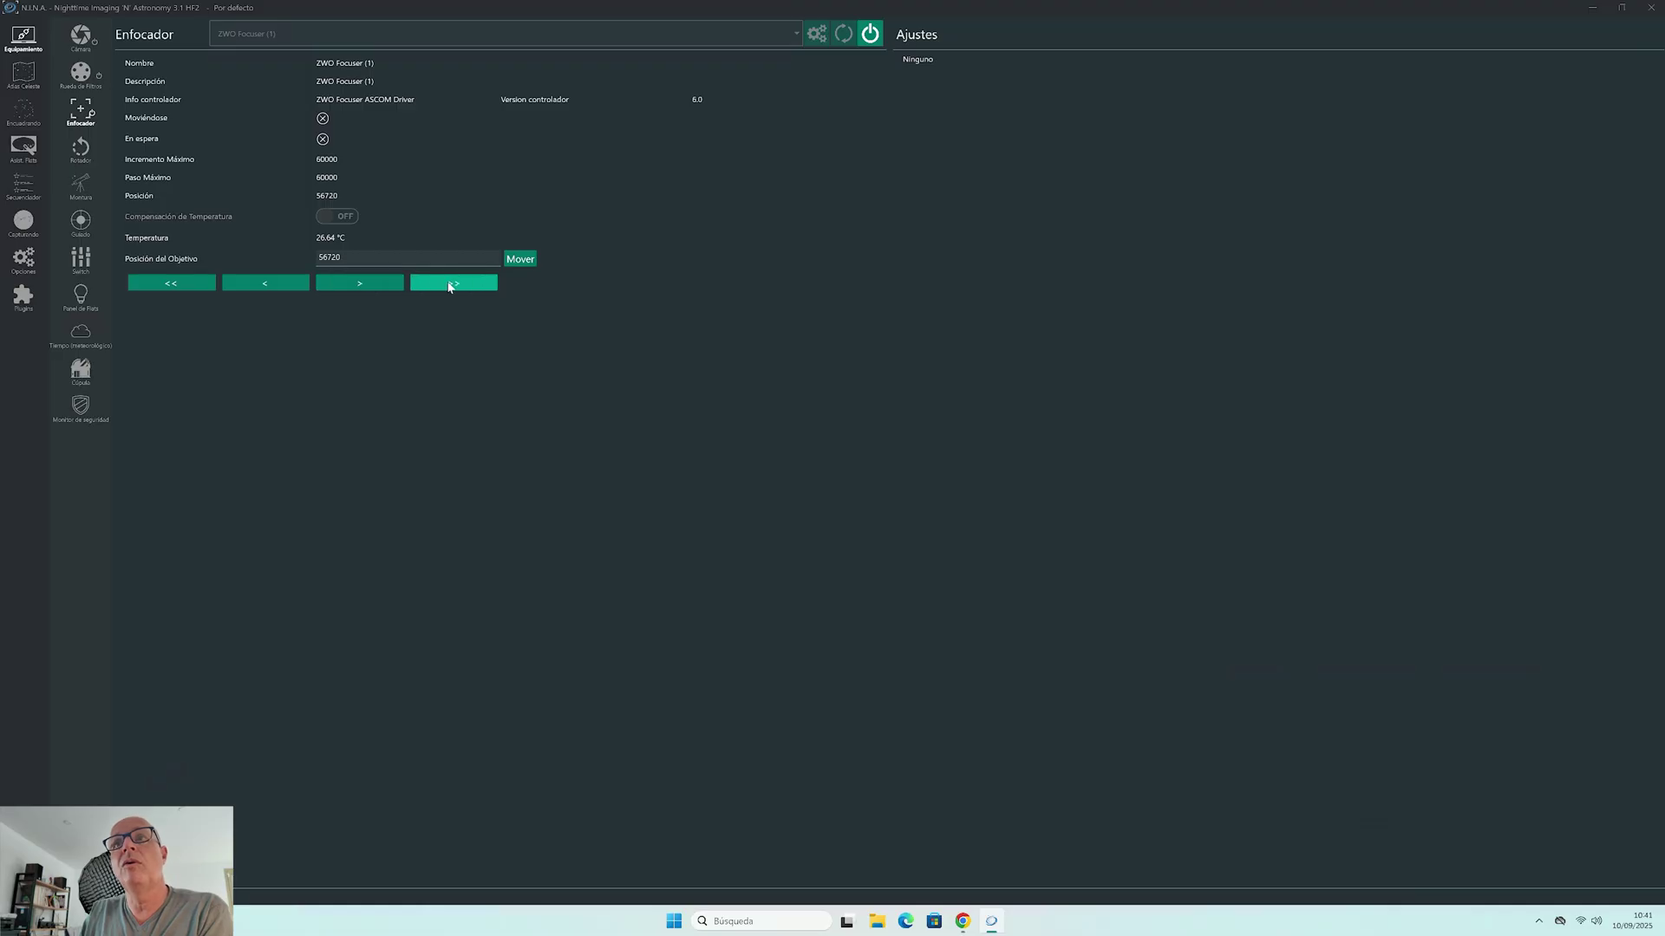
Review the available rotator drivers, leaving the rotator selection at Sin Rotador
left_click(82, 153)
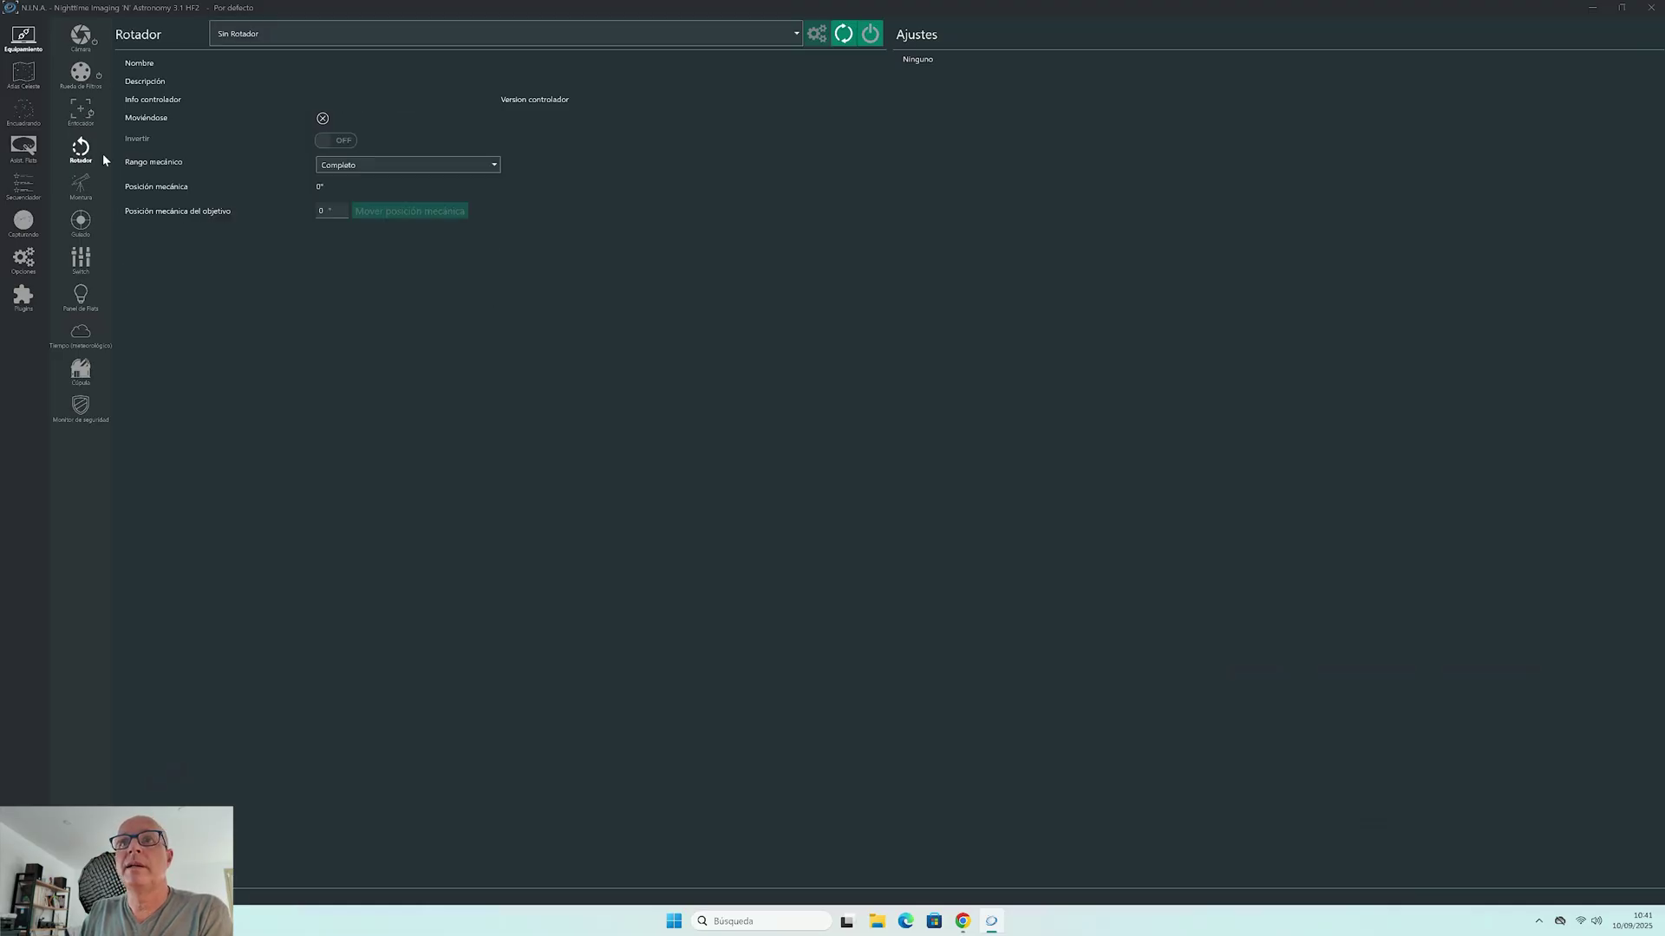
left_click(428, 34)
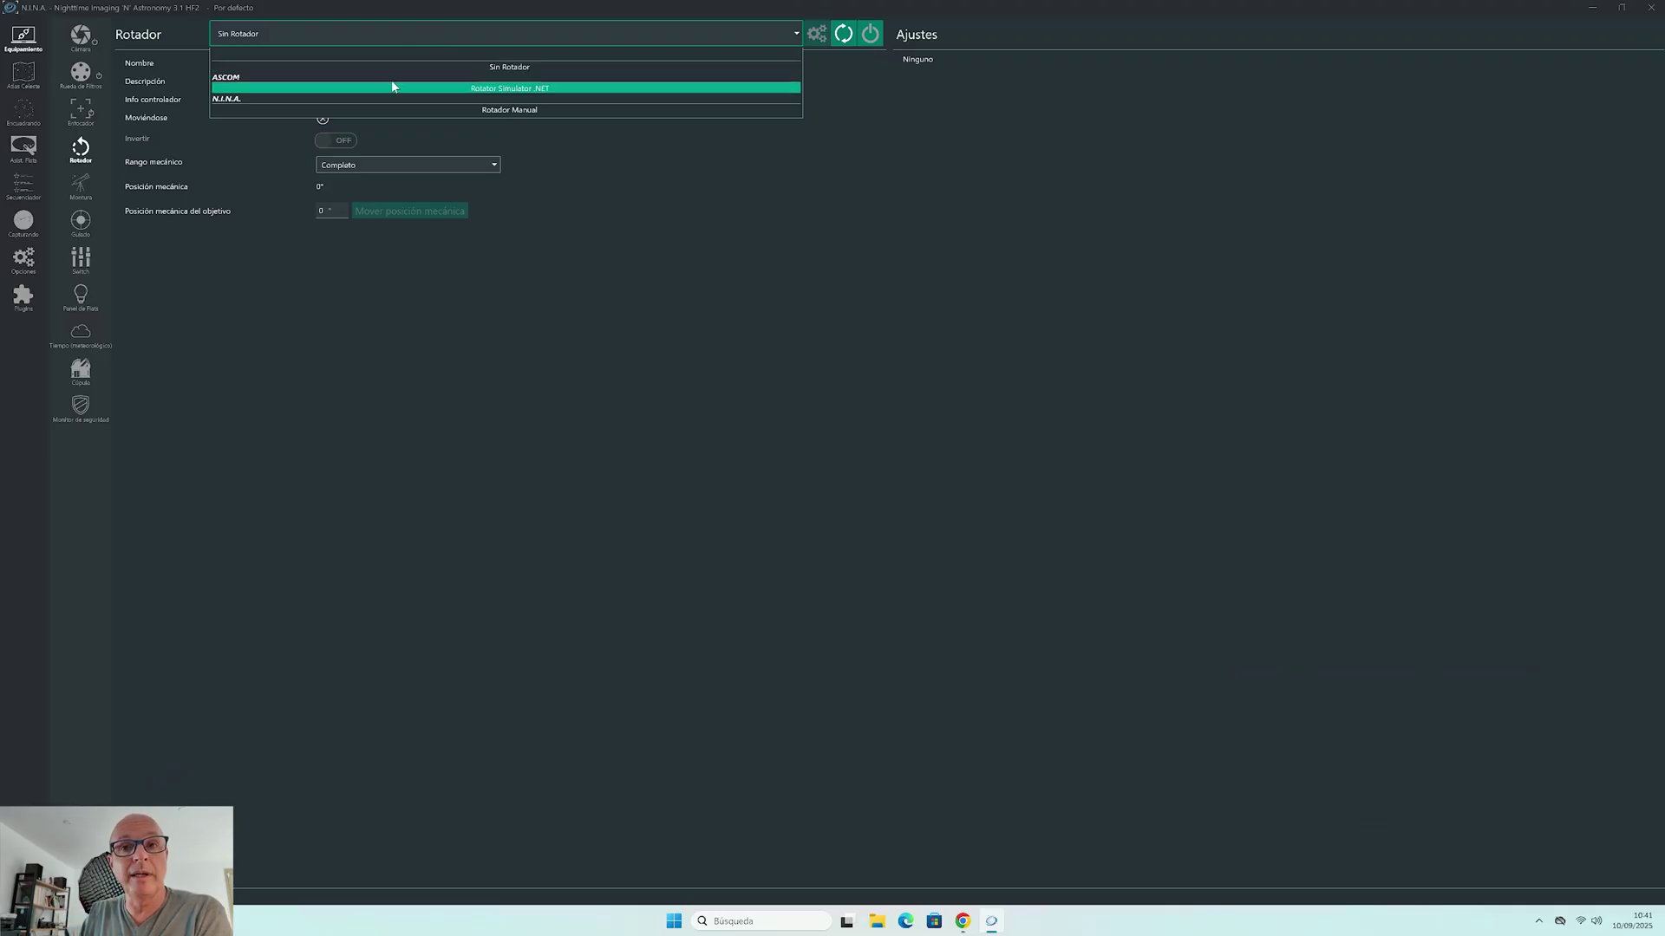
left_click(430, 37)
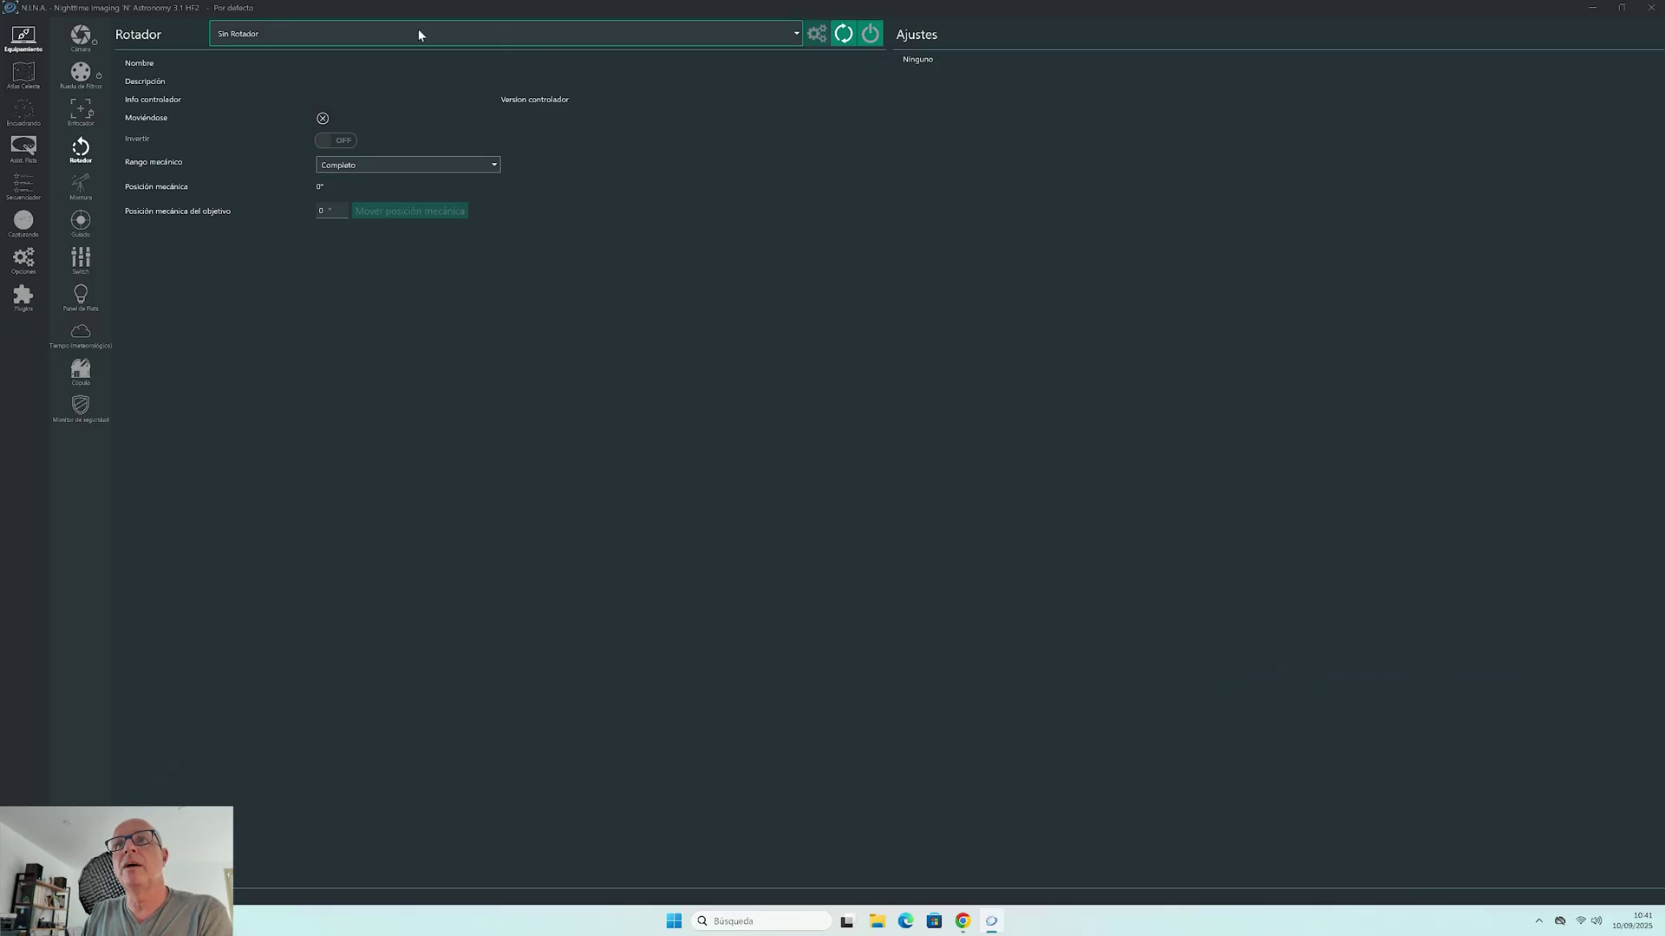
Connect the EQMOD ASCOM HEQ5/6 mount, minimize the EQMOD window and select Sideral as the mount's tracking rate
left_click(80, 186)
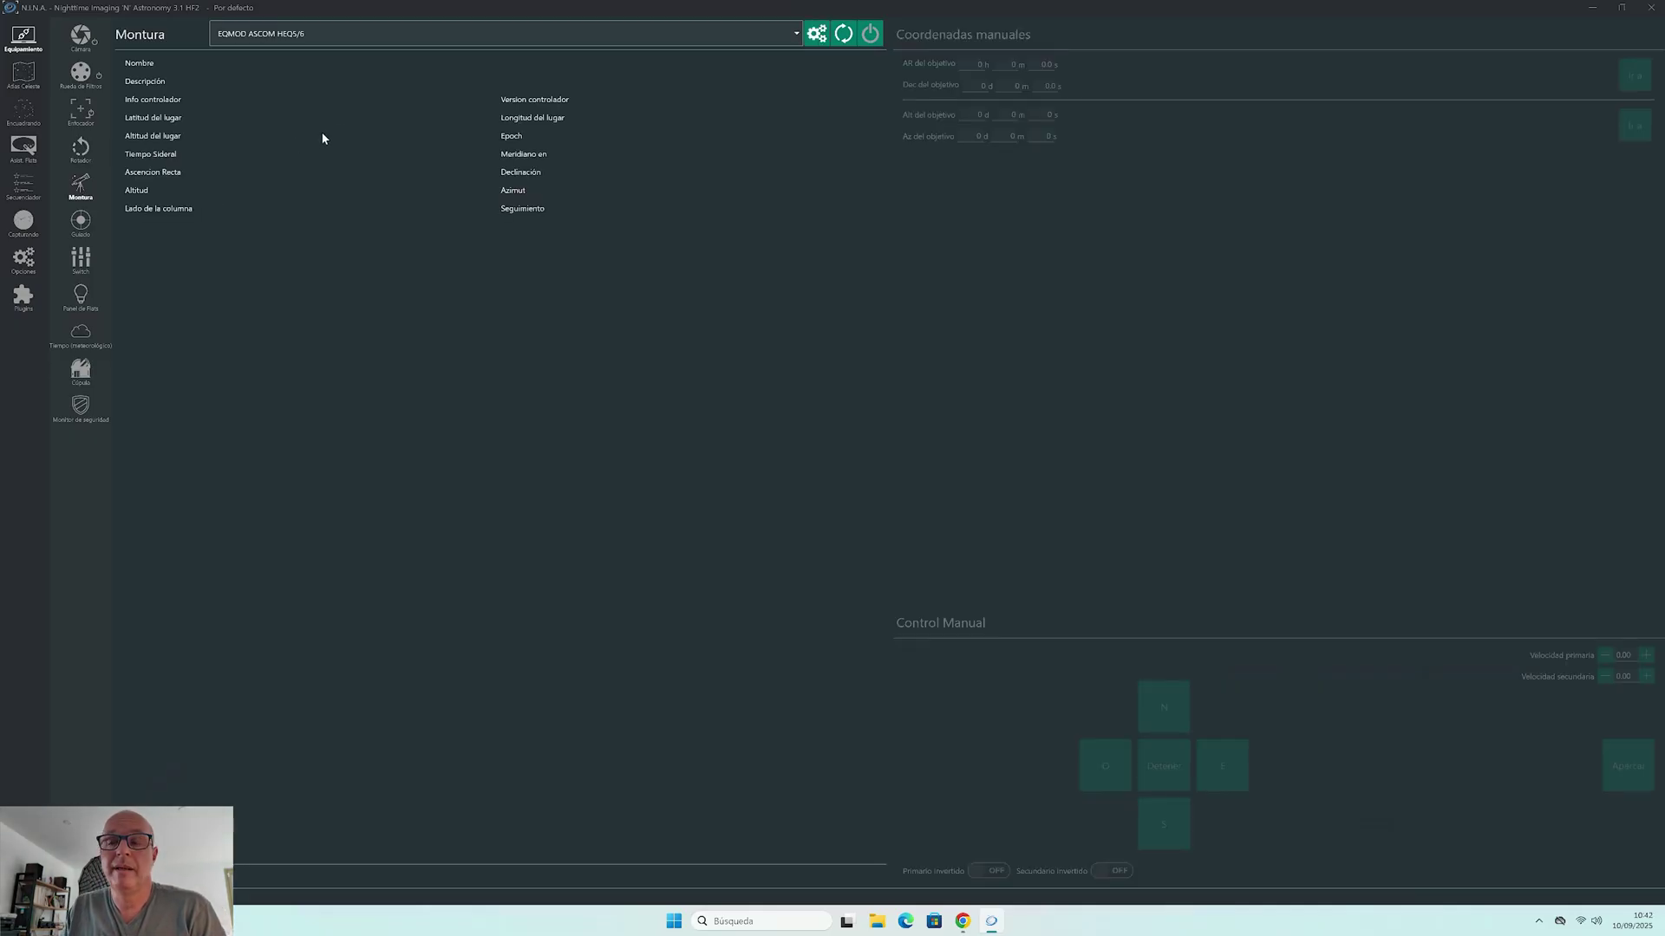
left_click(472, 34)
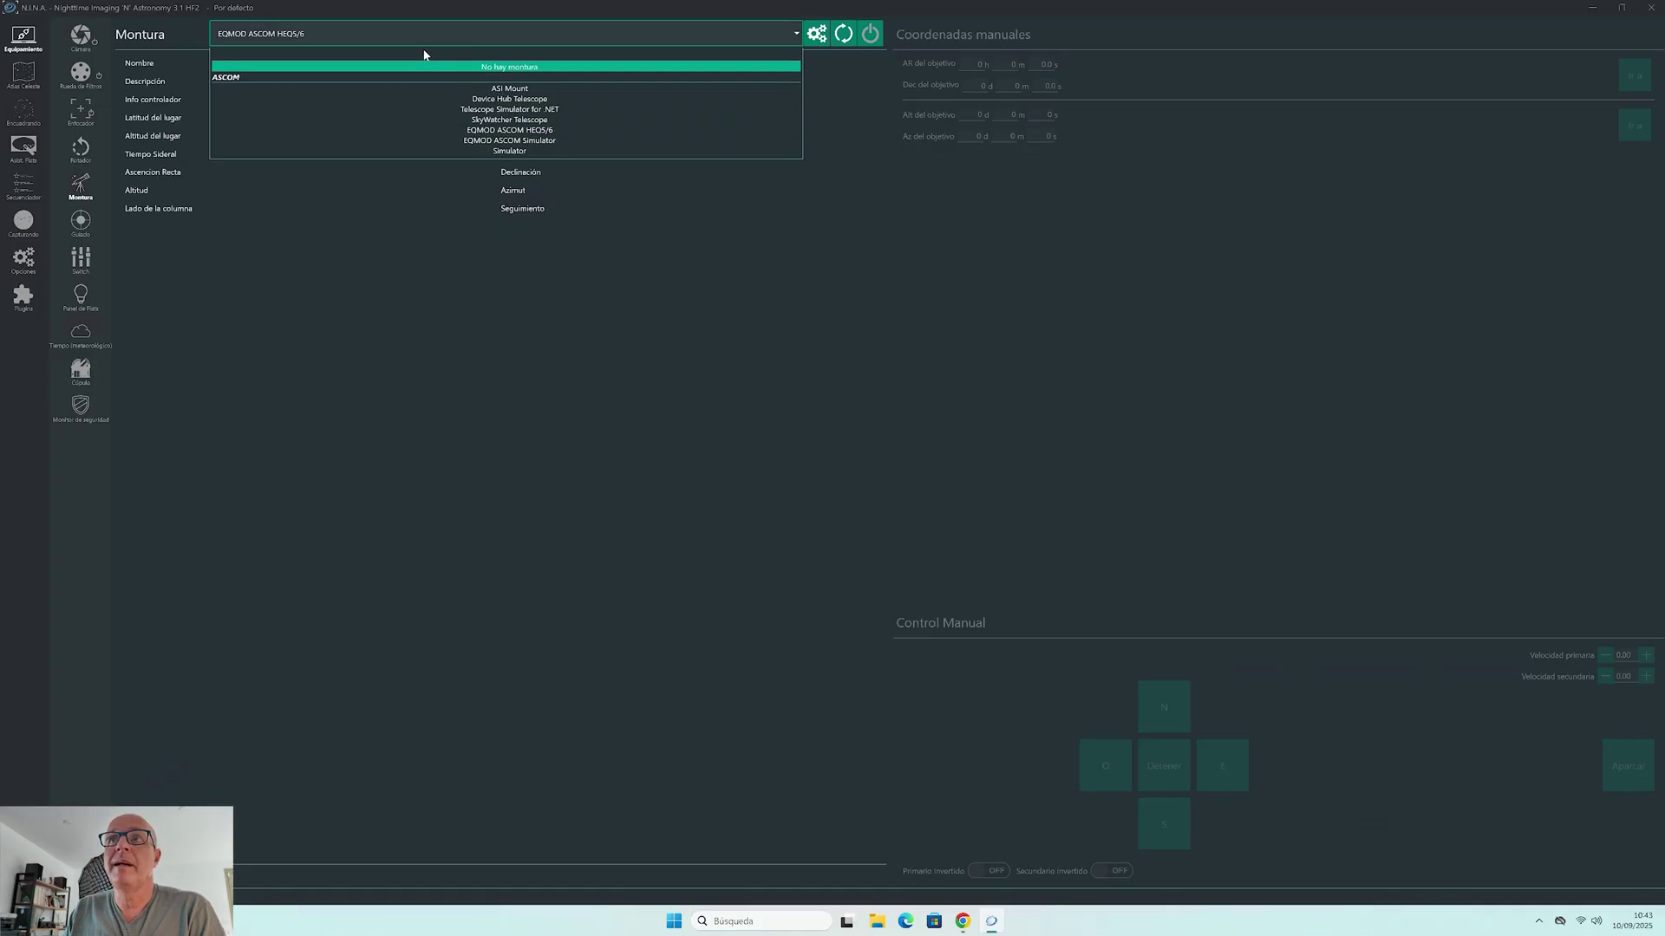
left_click(481, 37)
left_click(480, 35)
left_click(460, 34)
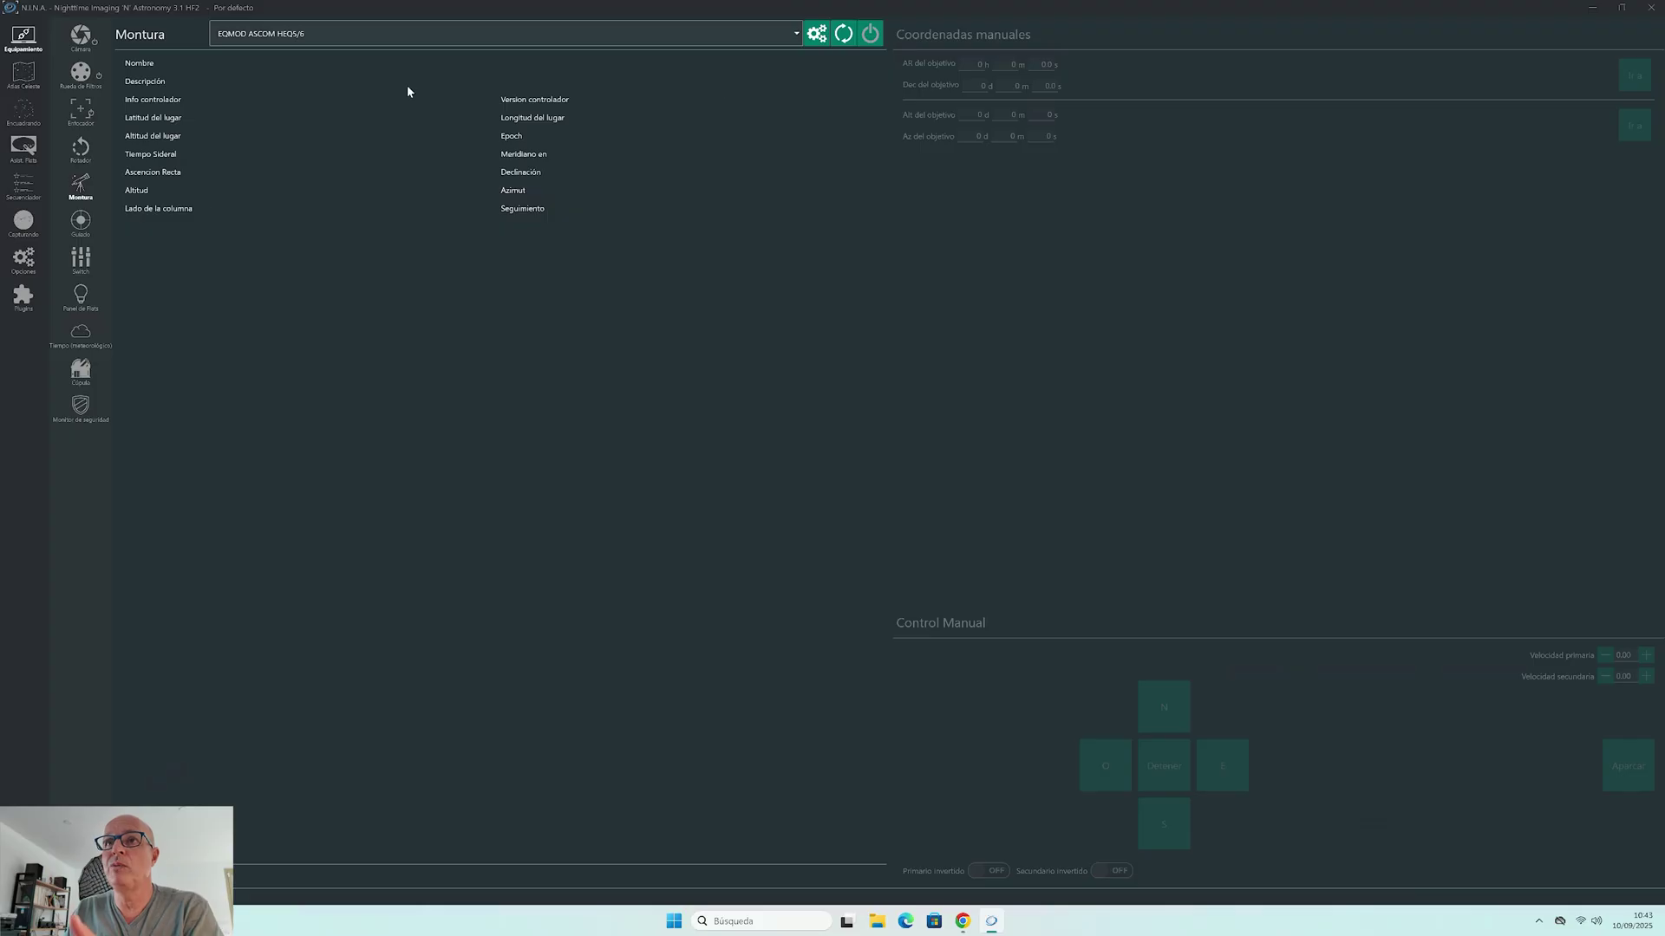
left_click(869, 35)
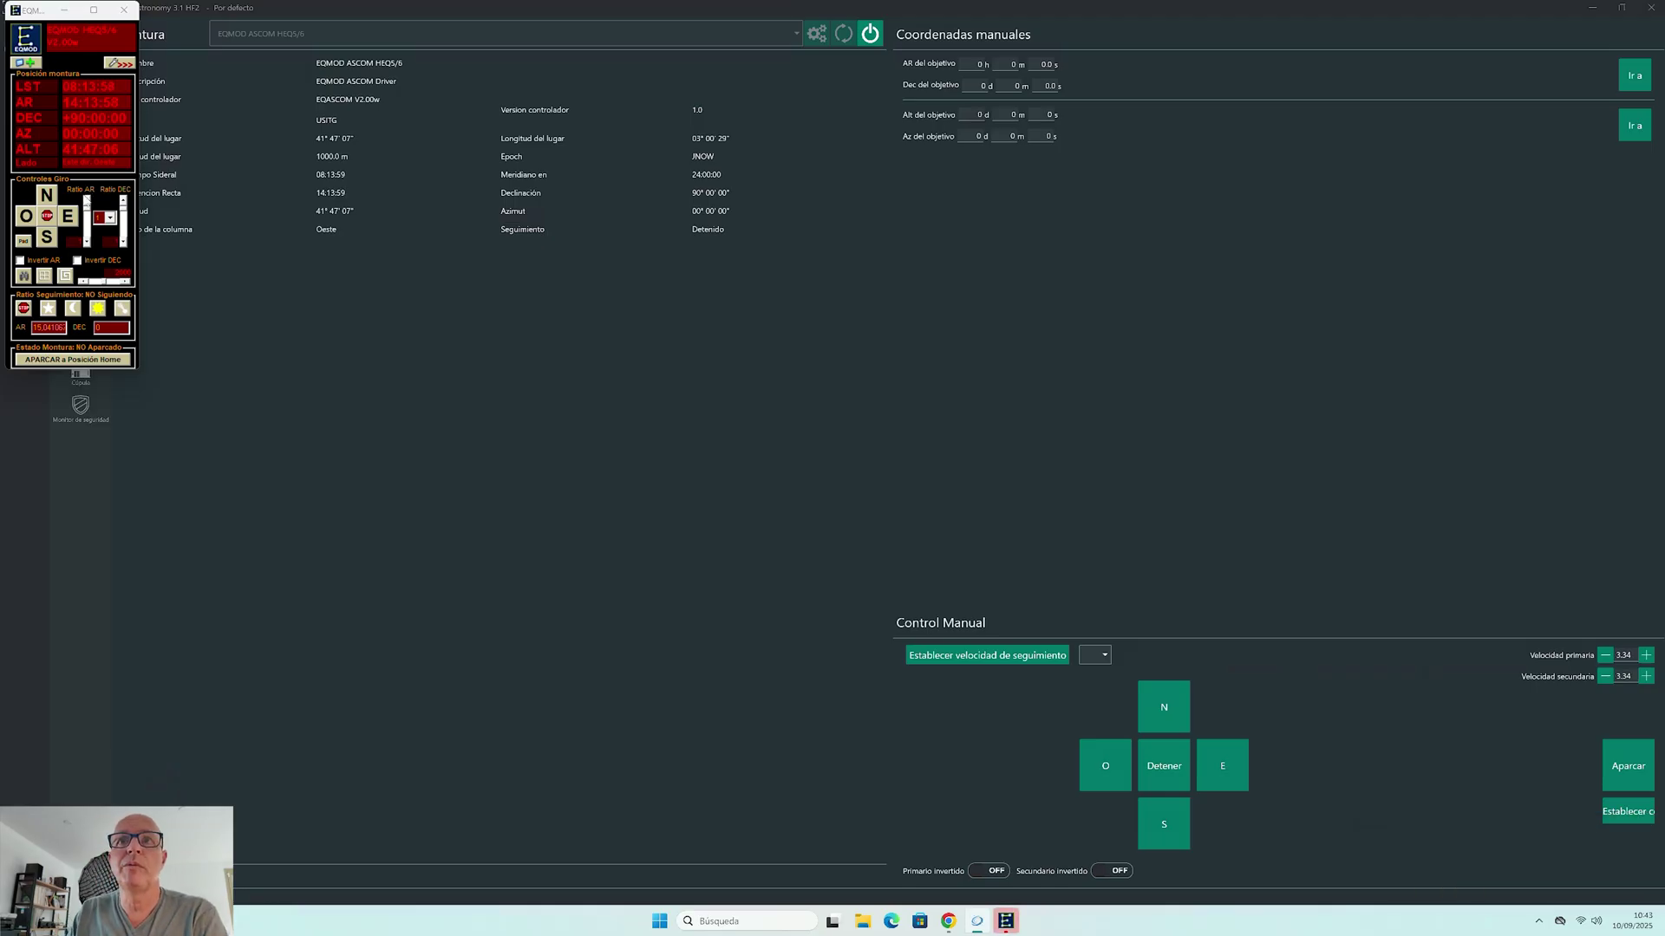
left_click(66, 10)
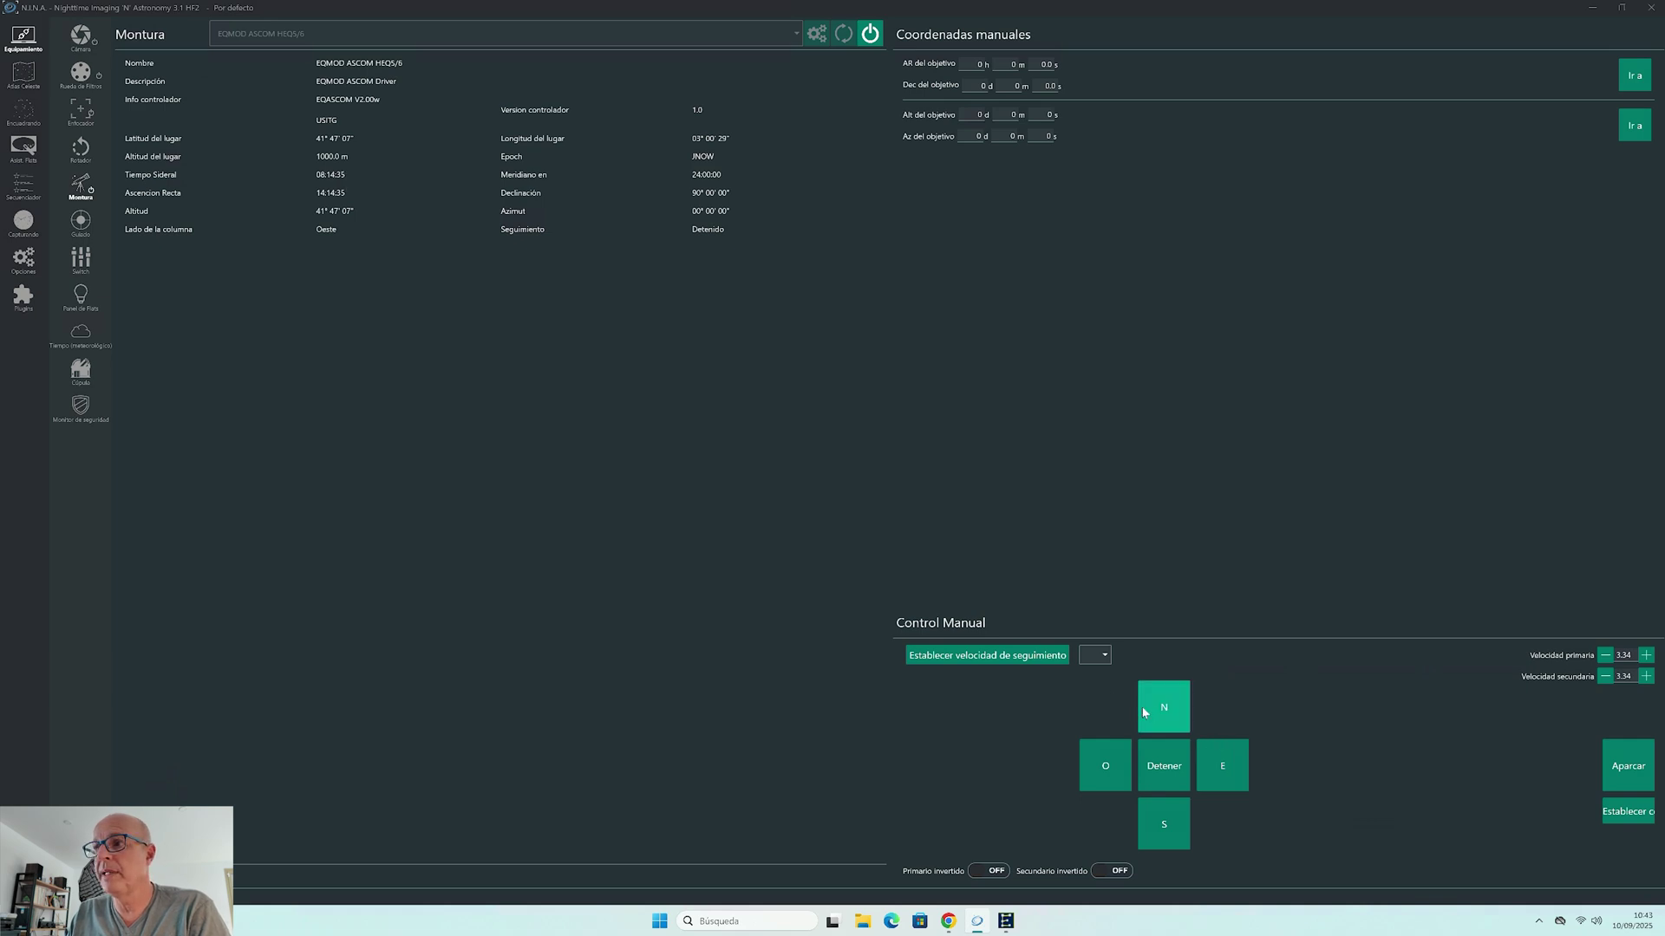
left_click(1106, 657)
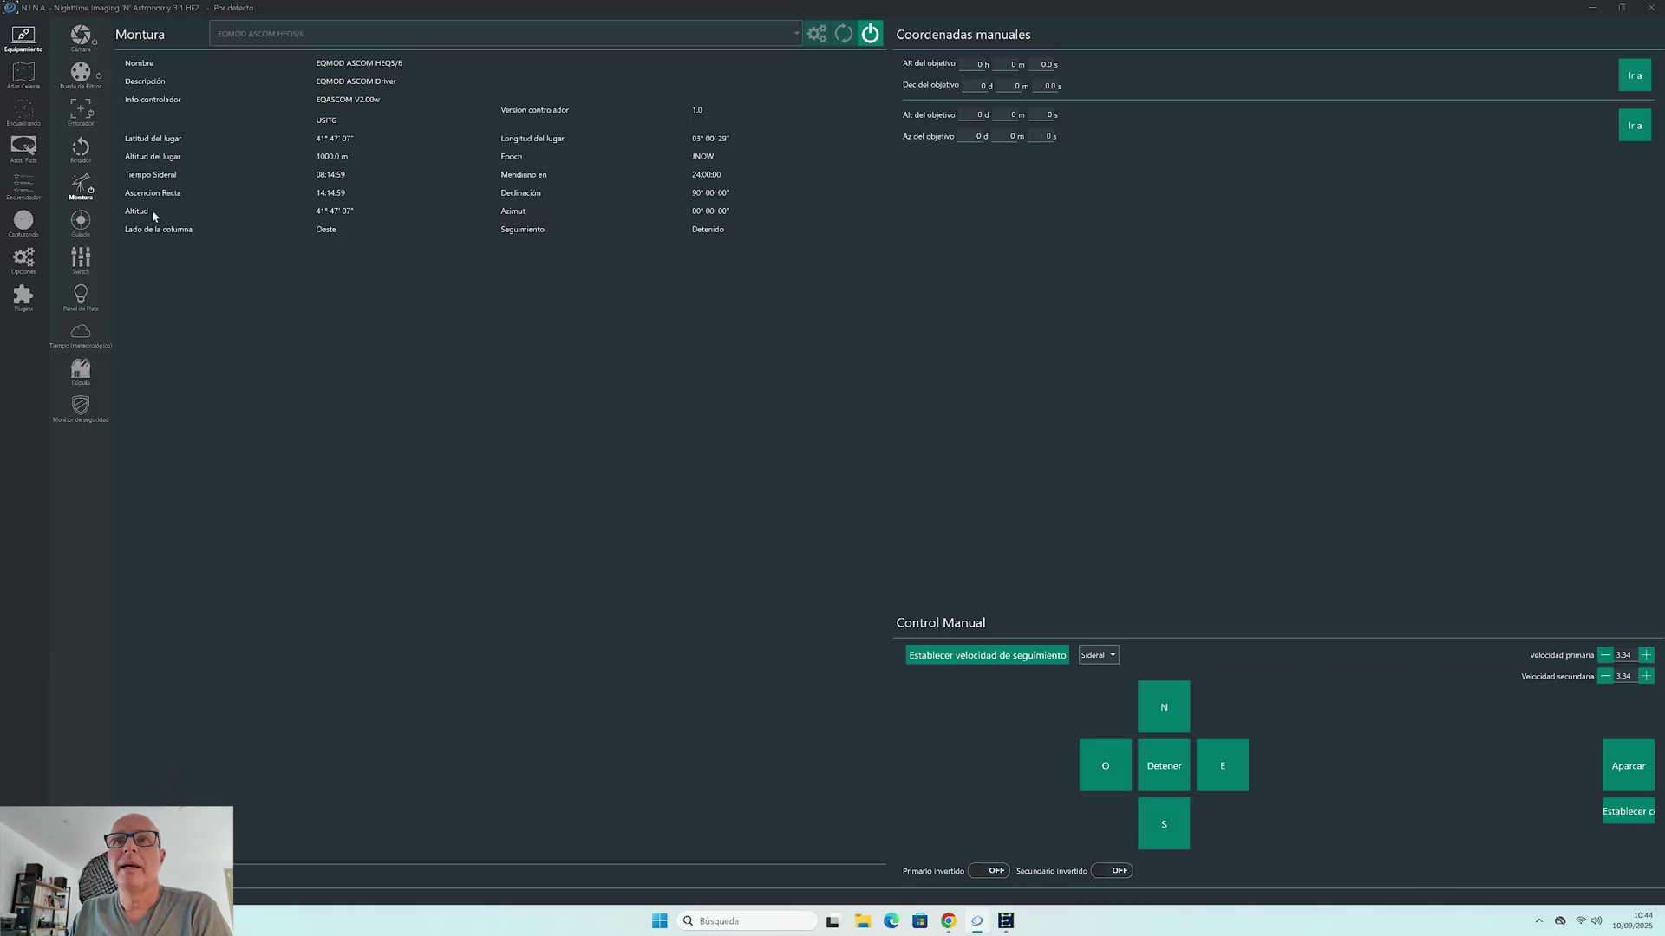
Connect PHD2 as the guider and minimize the PHD2 Guiding window
left_click(81, 222)
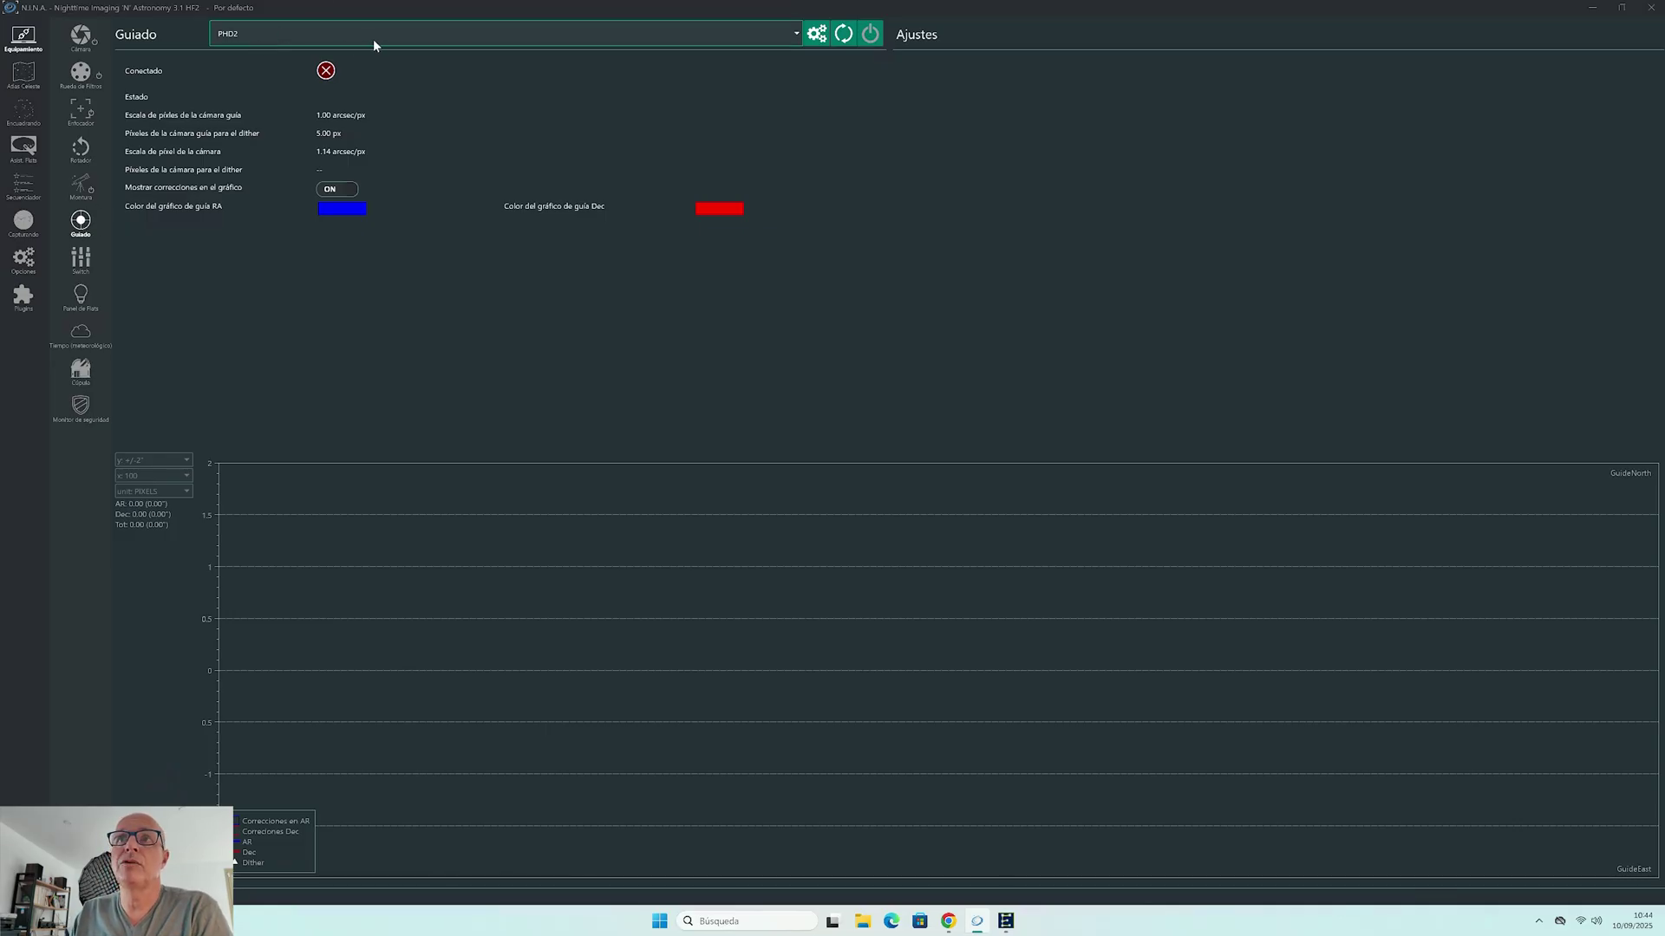
left_click(570, 39)
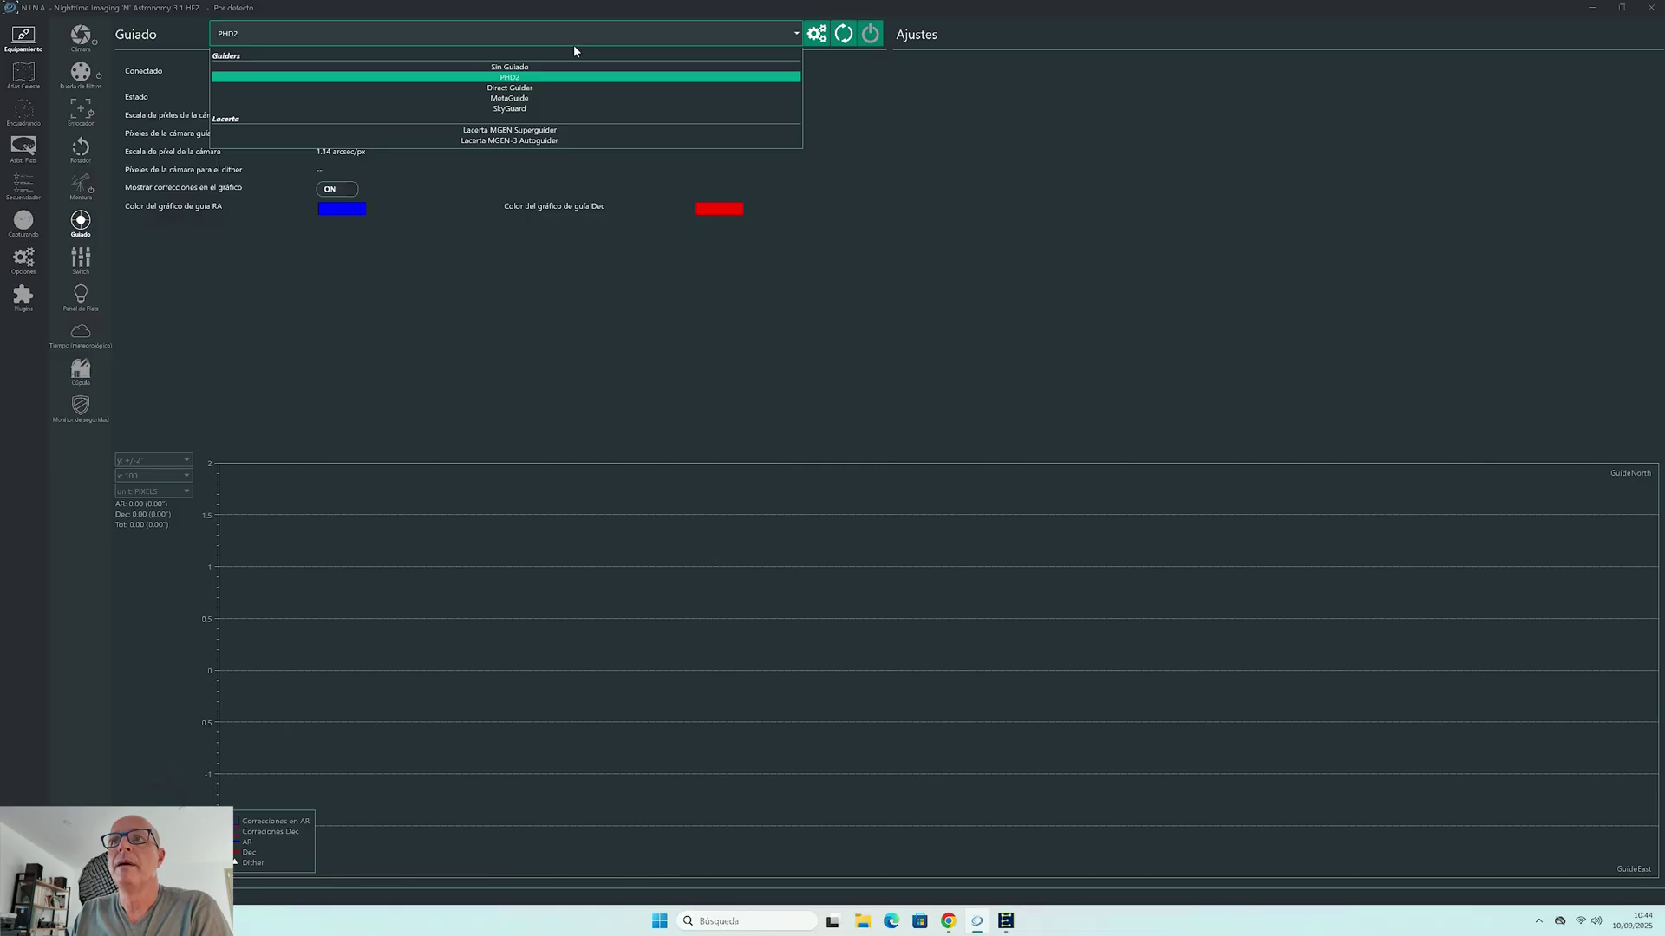
left_click(515, 80)
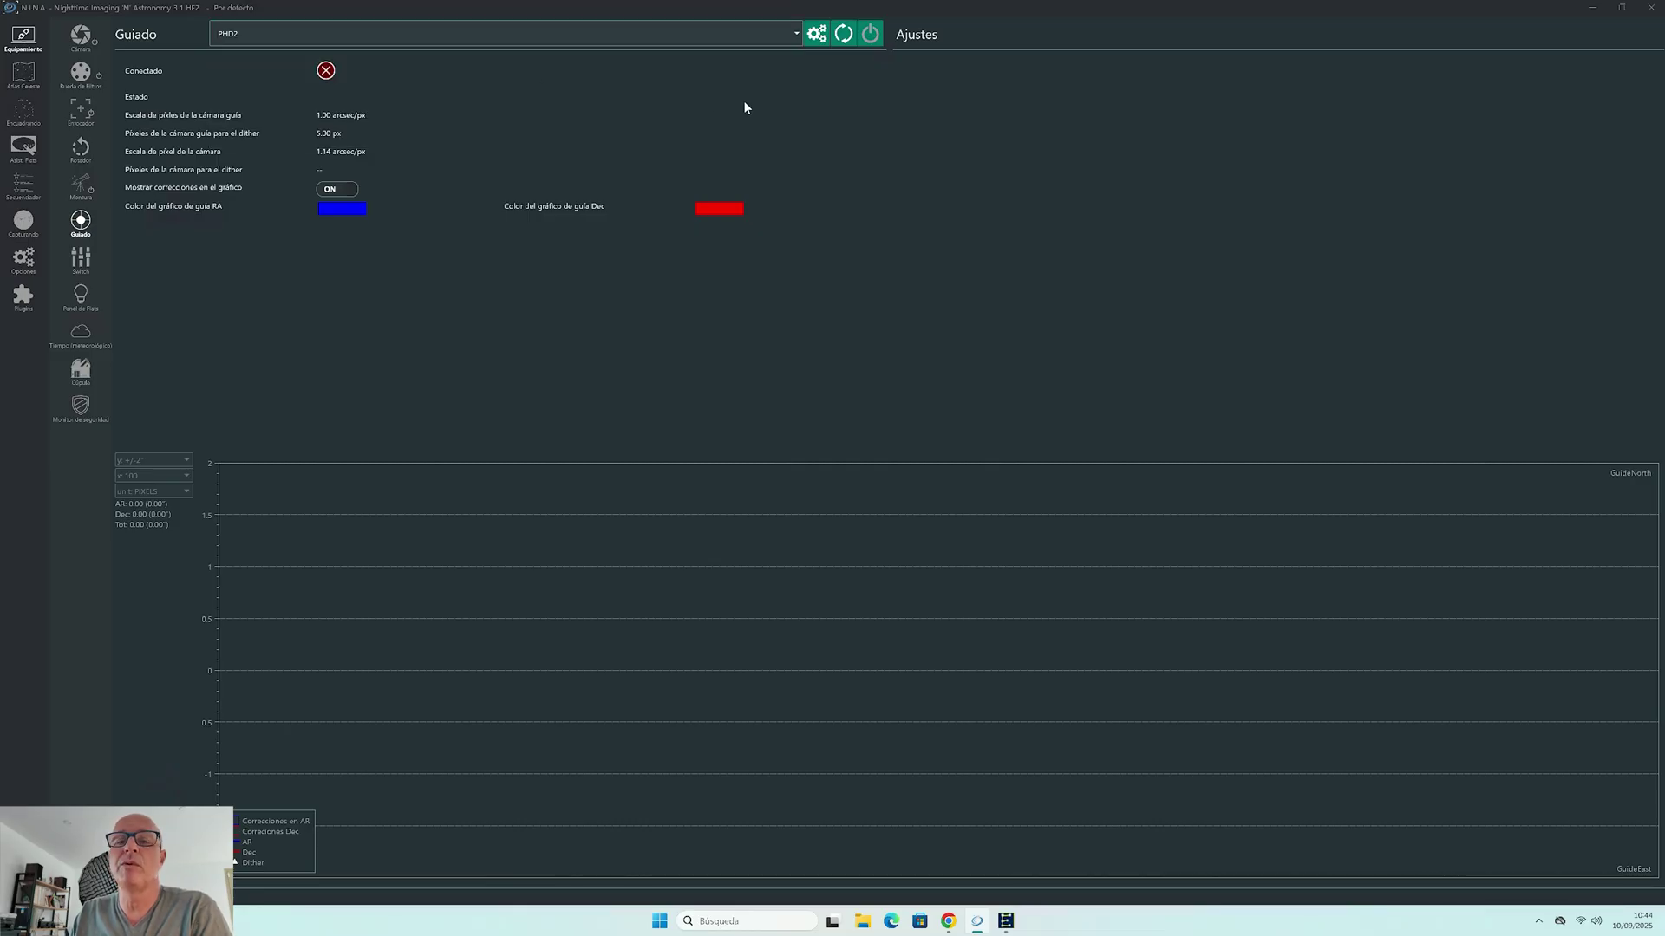
left_click(870, 34)
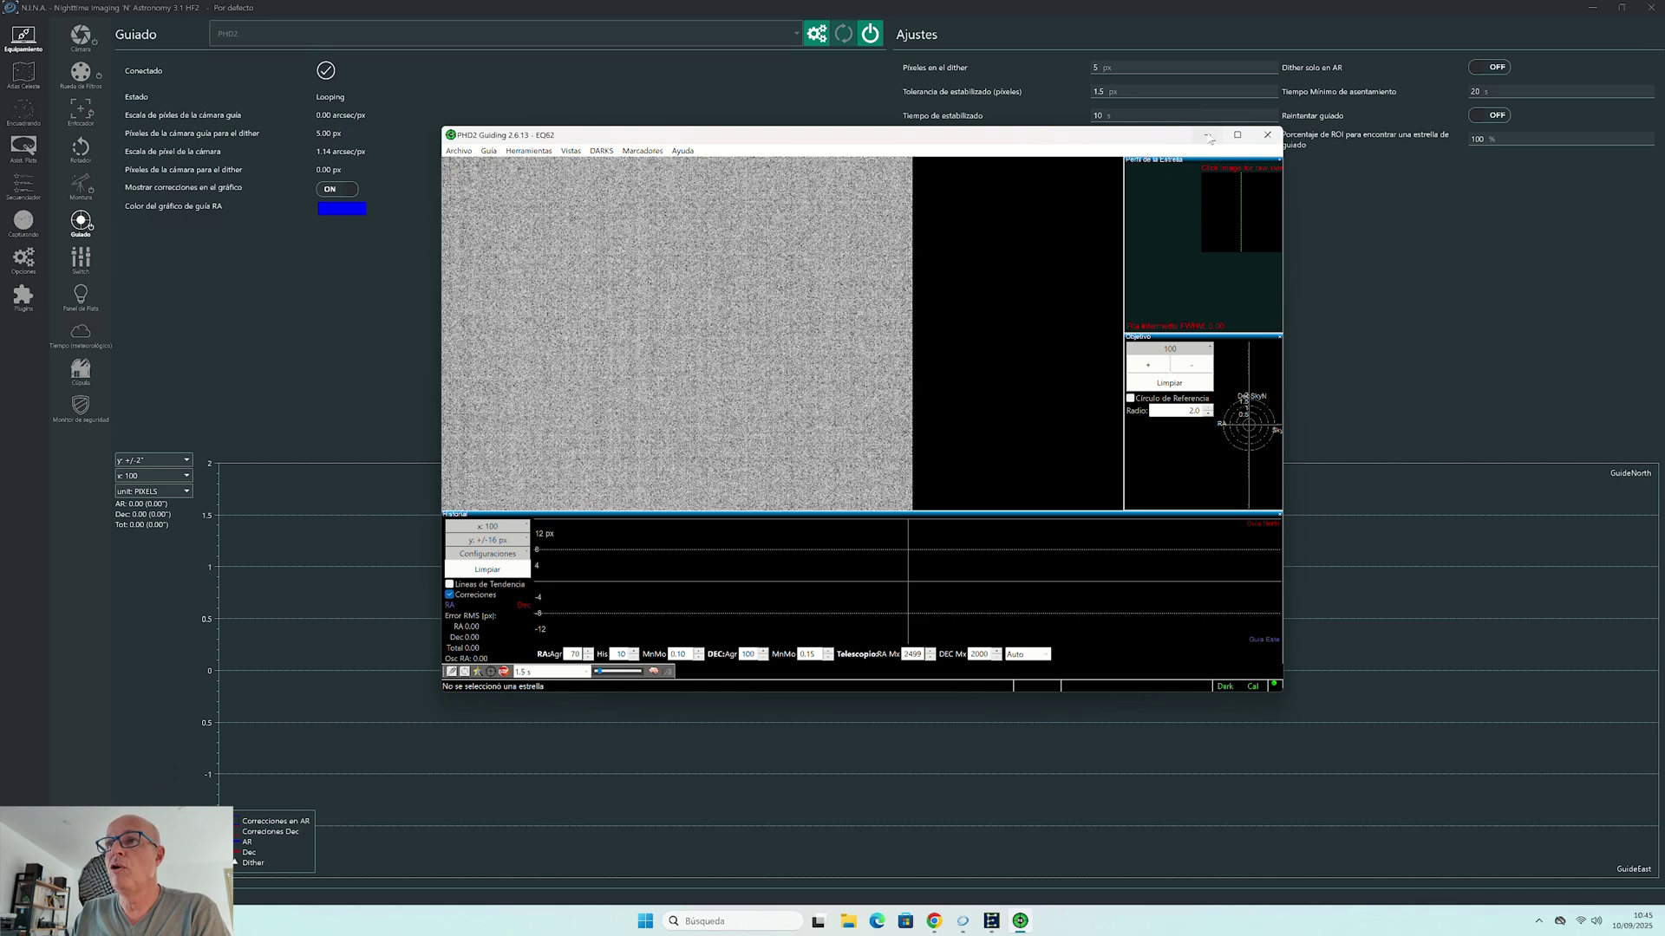
left_click(1209, 136)
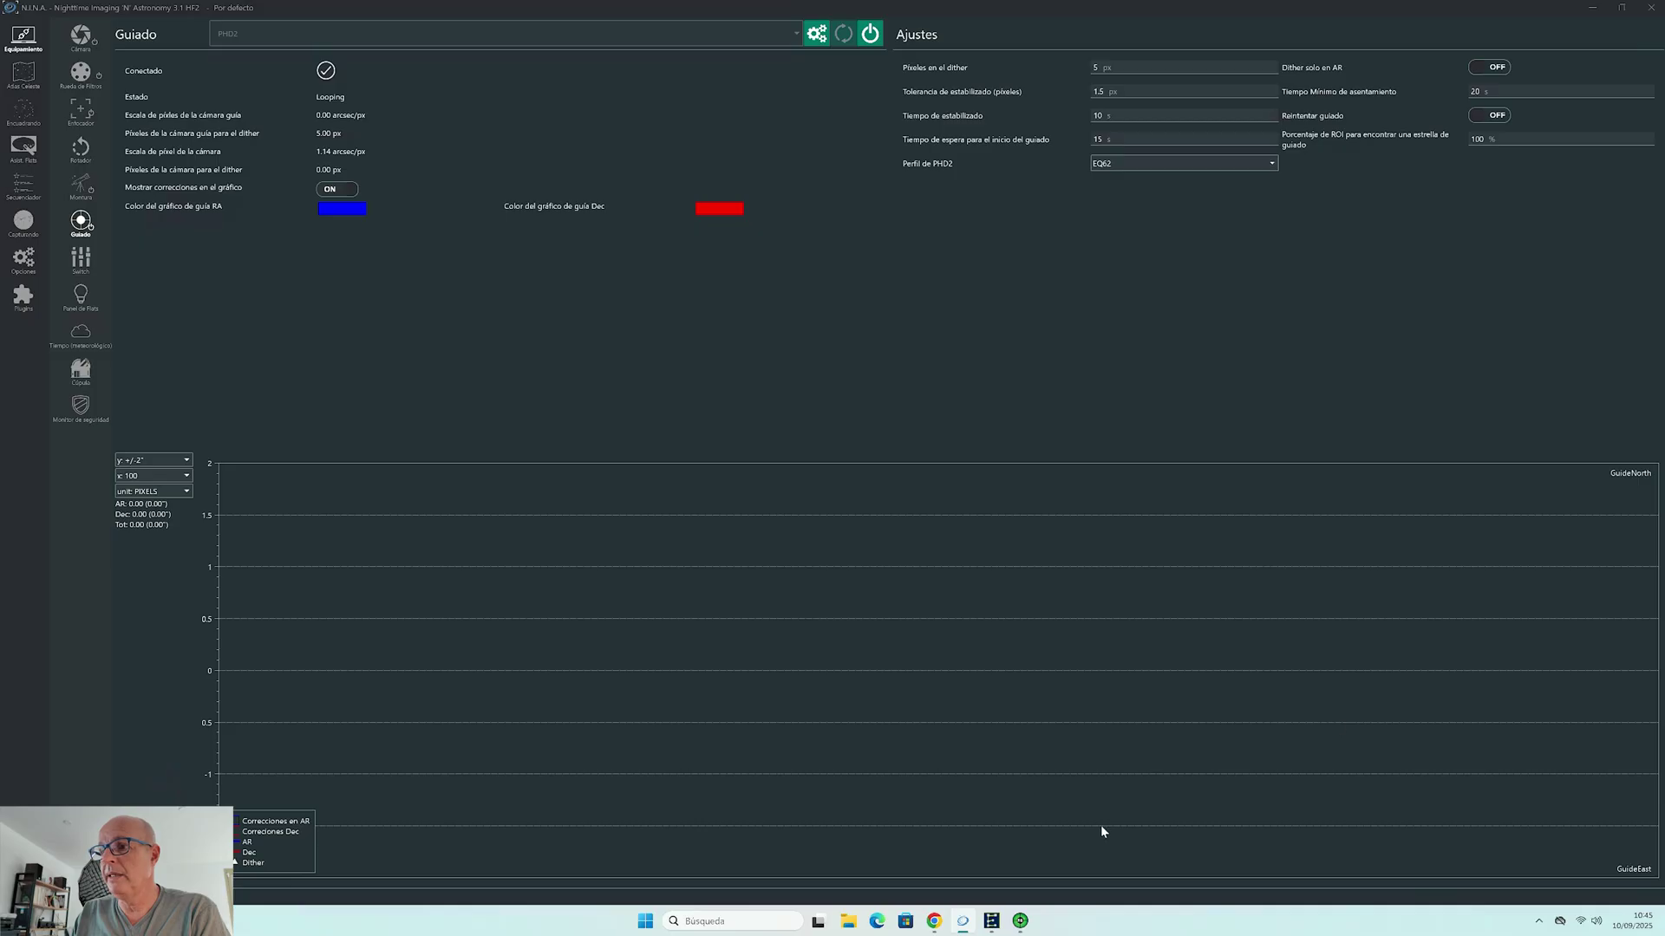
Bring up the PHD2 Guiding window to examine the guide camera view, and minimize it again
mouse_move(1001, 921)
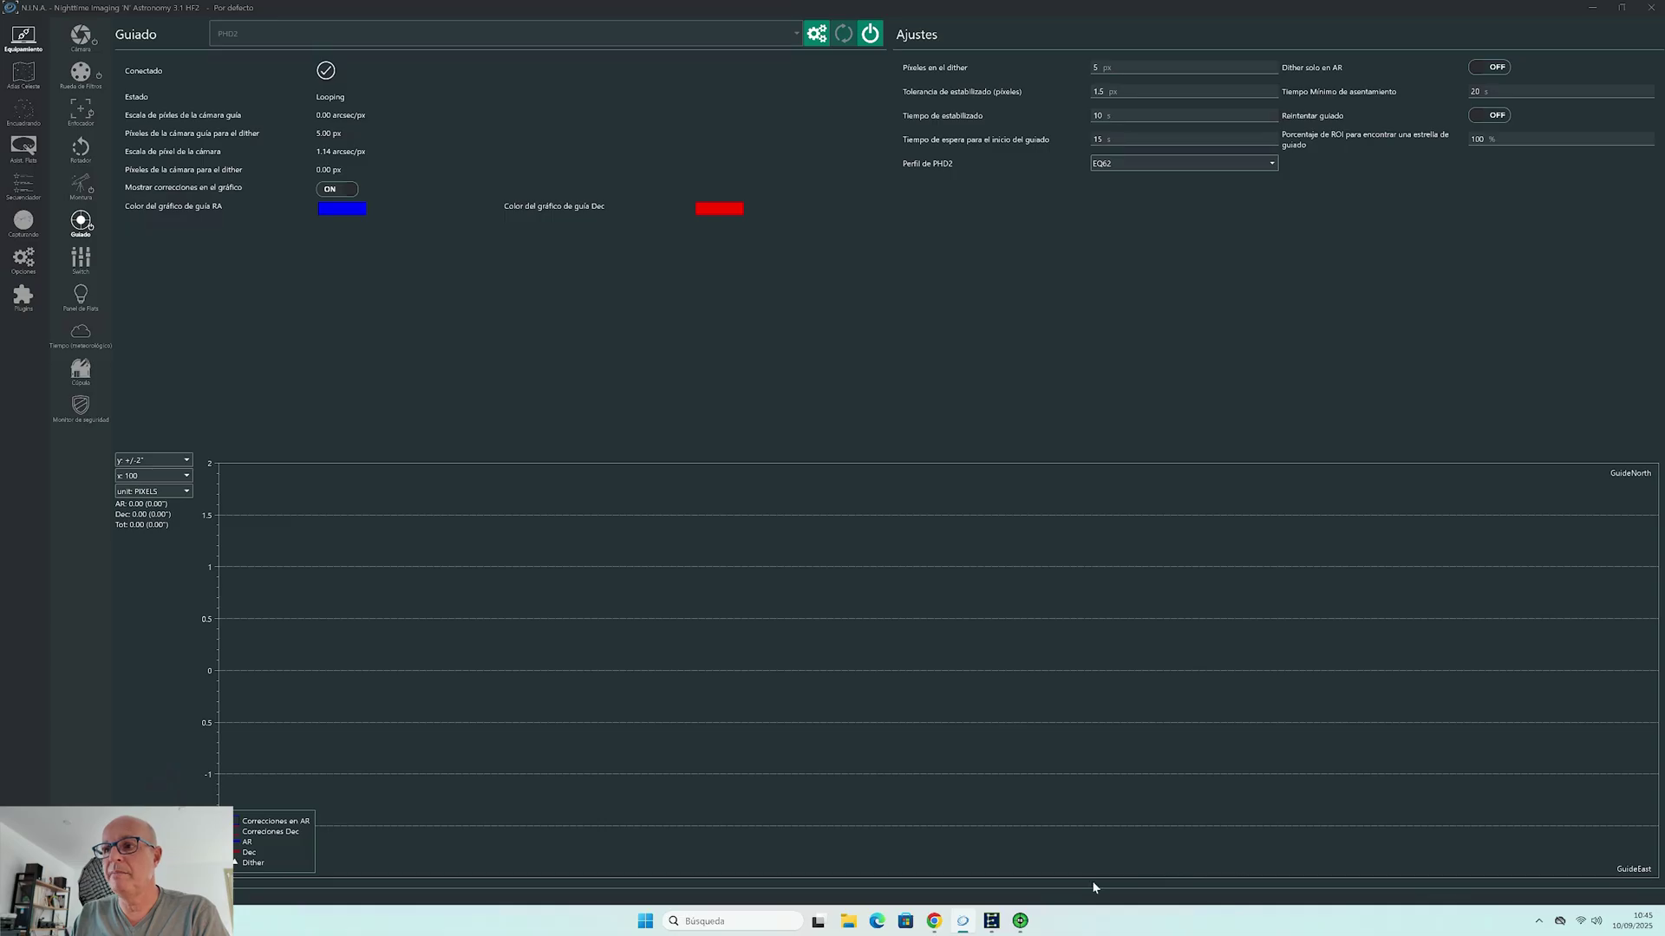
left_click(1020, 921)
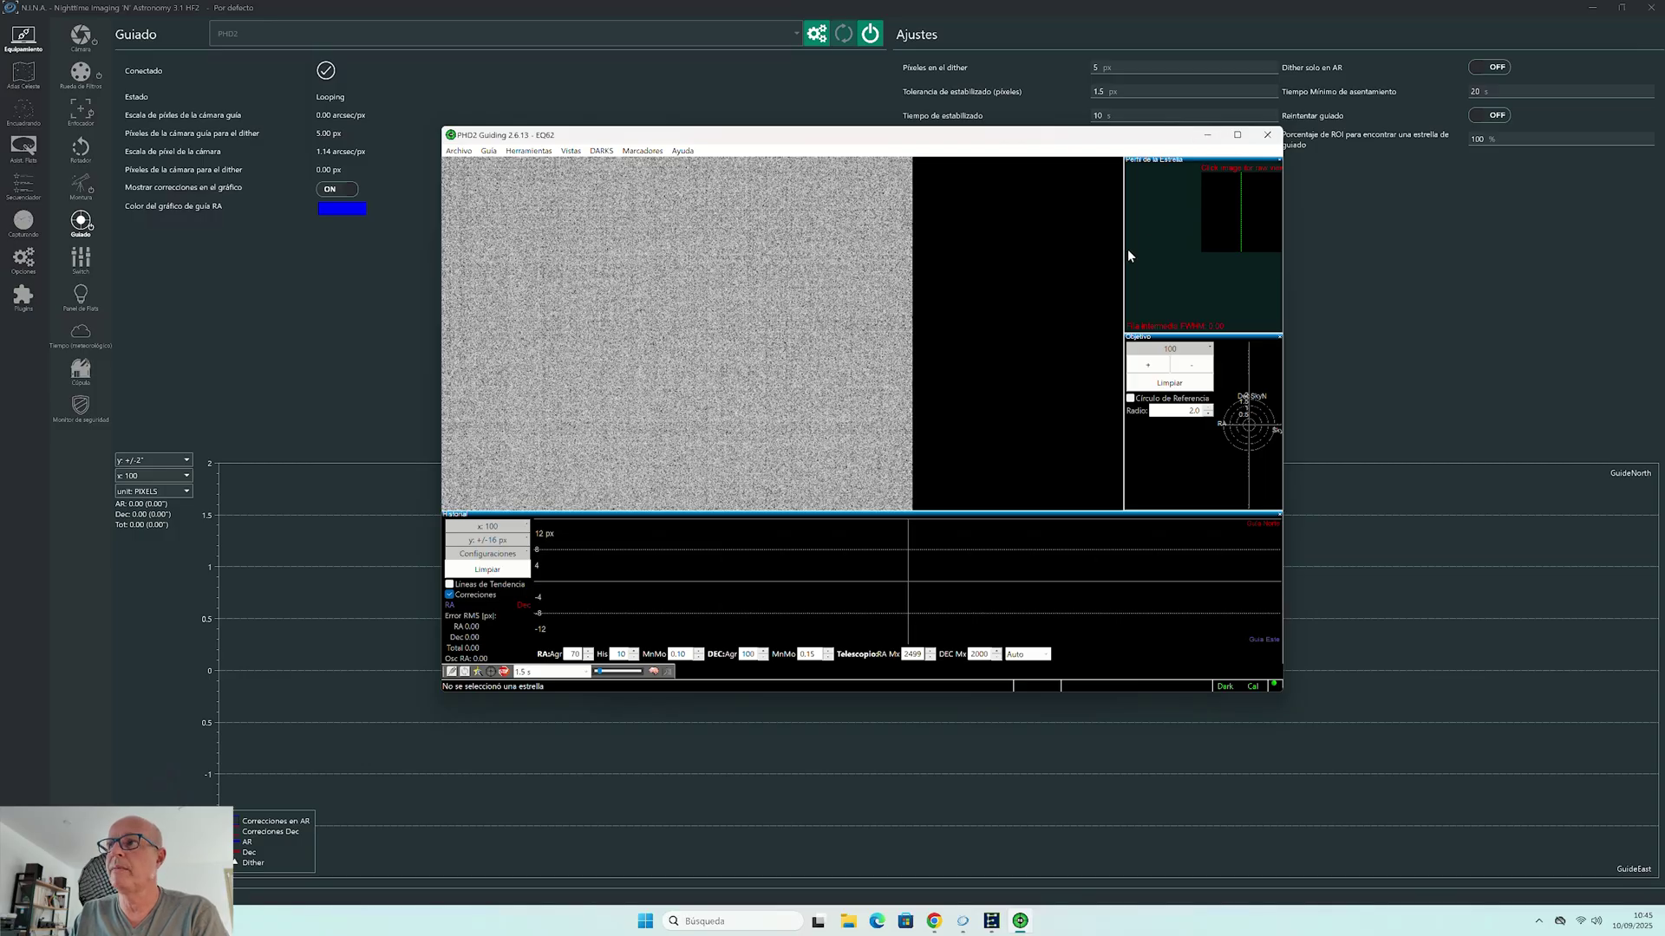
left_click(1208, 136)
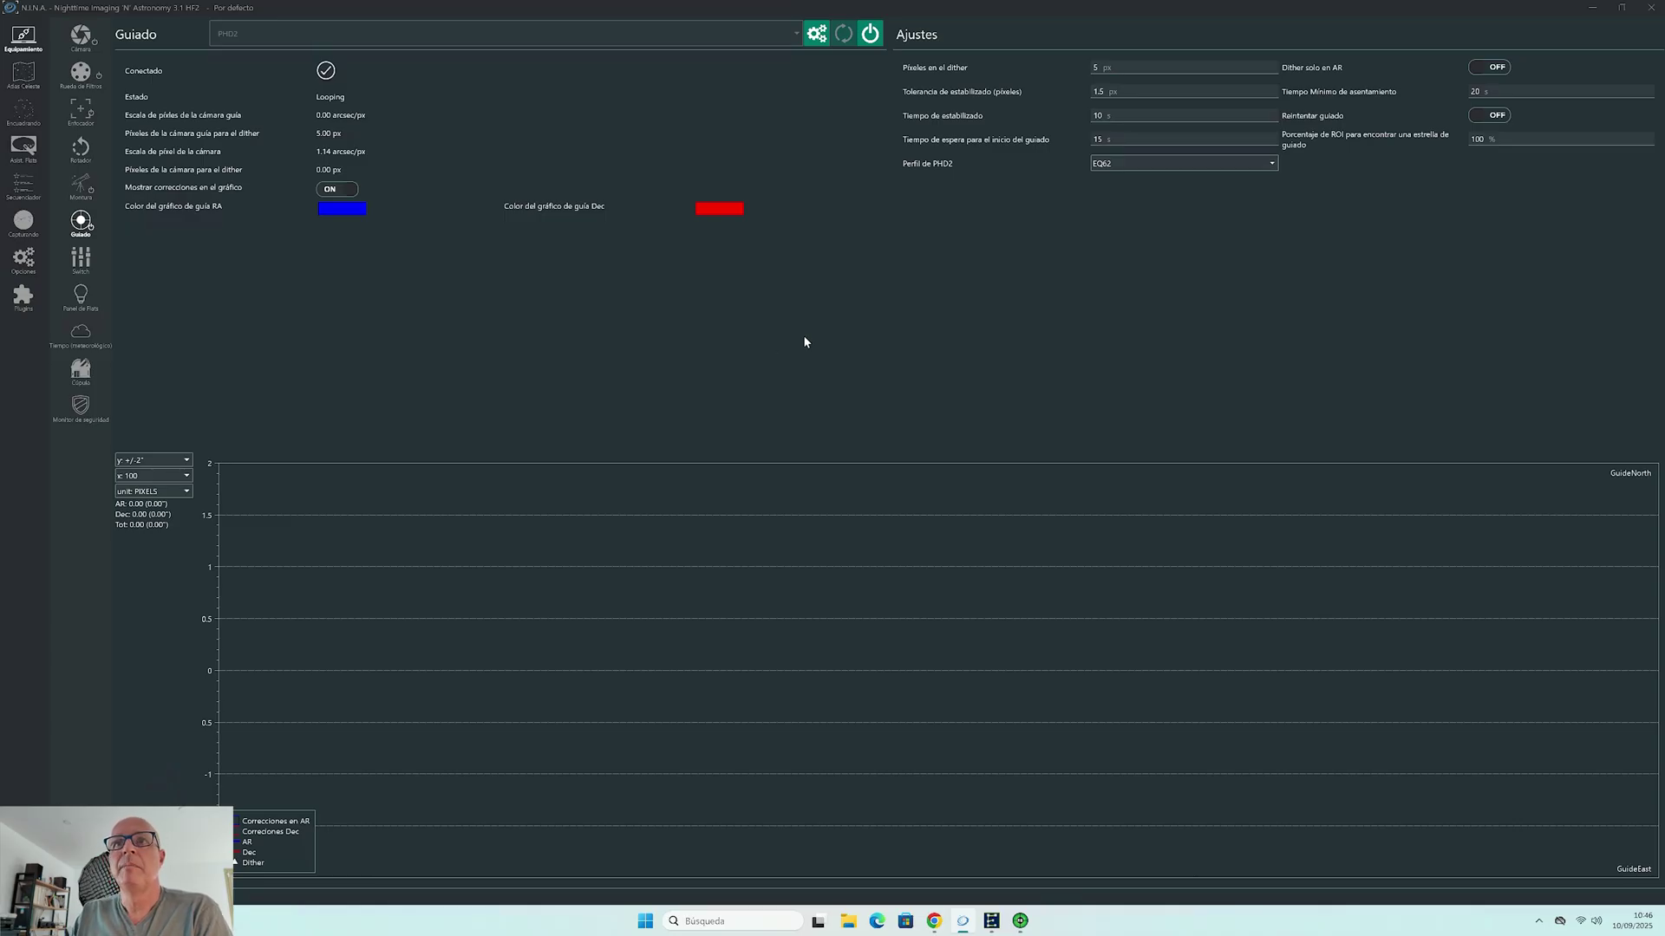
Review the available switch drivers without changing the selected one
left_click(78, 260)
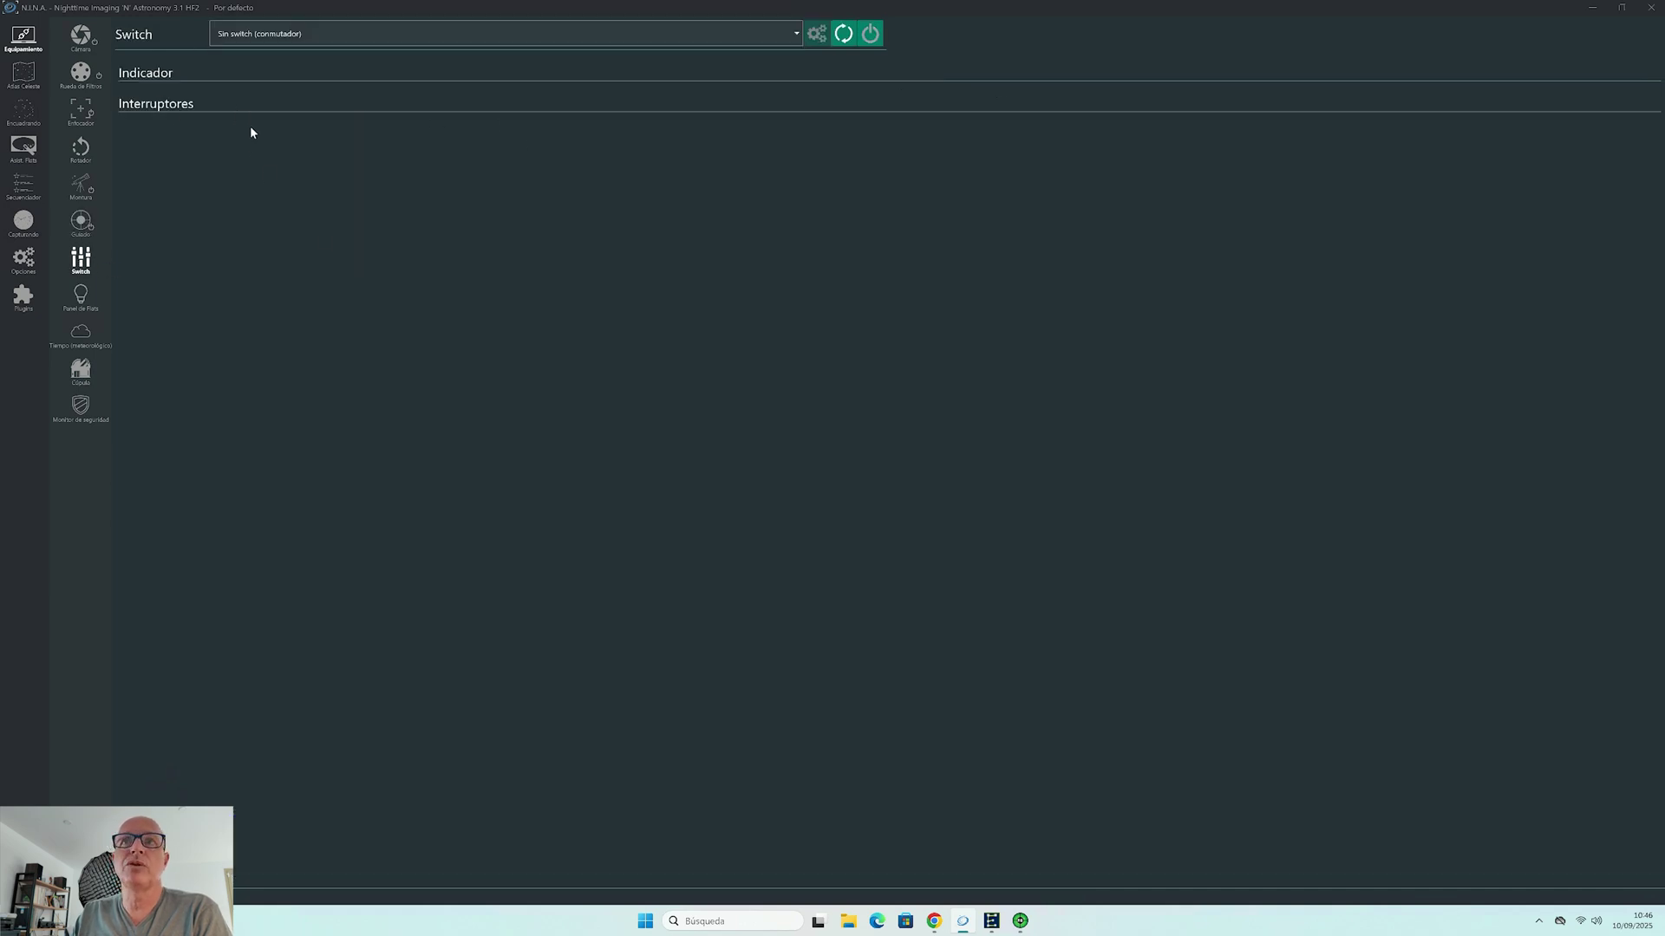
left_click(407, 43)
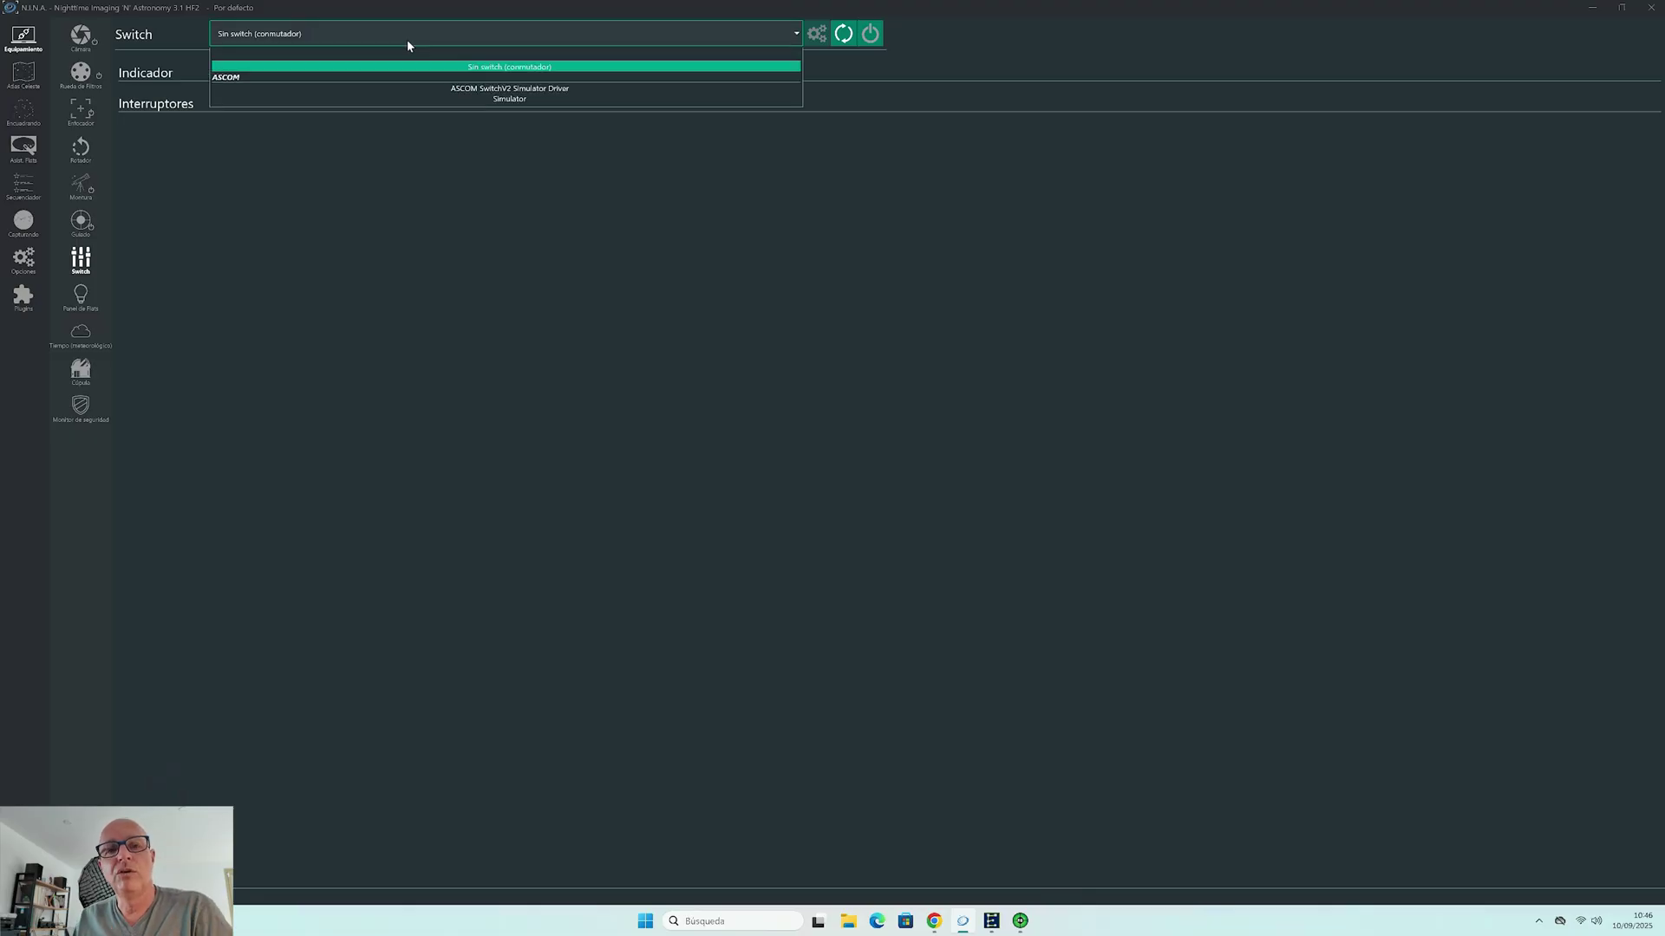
left_click(329, 219)
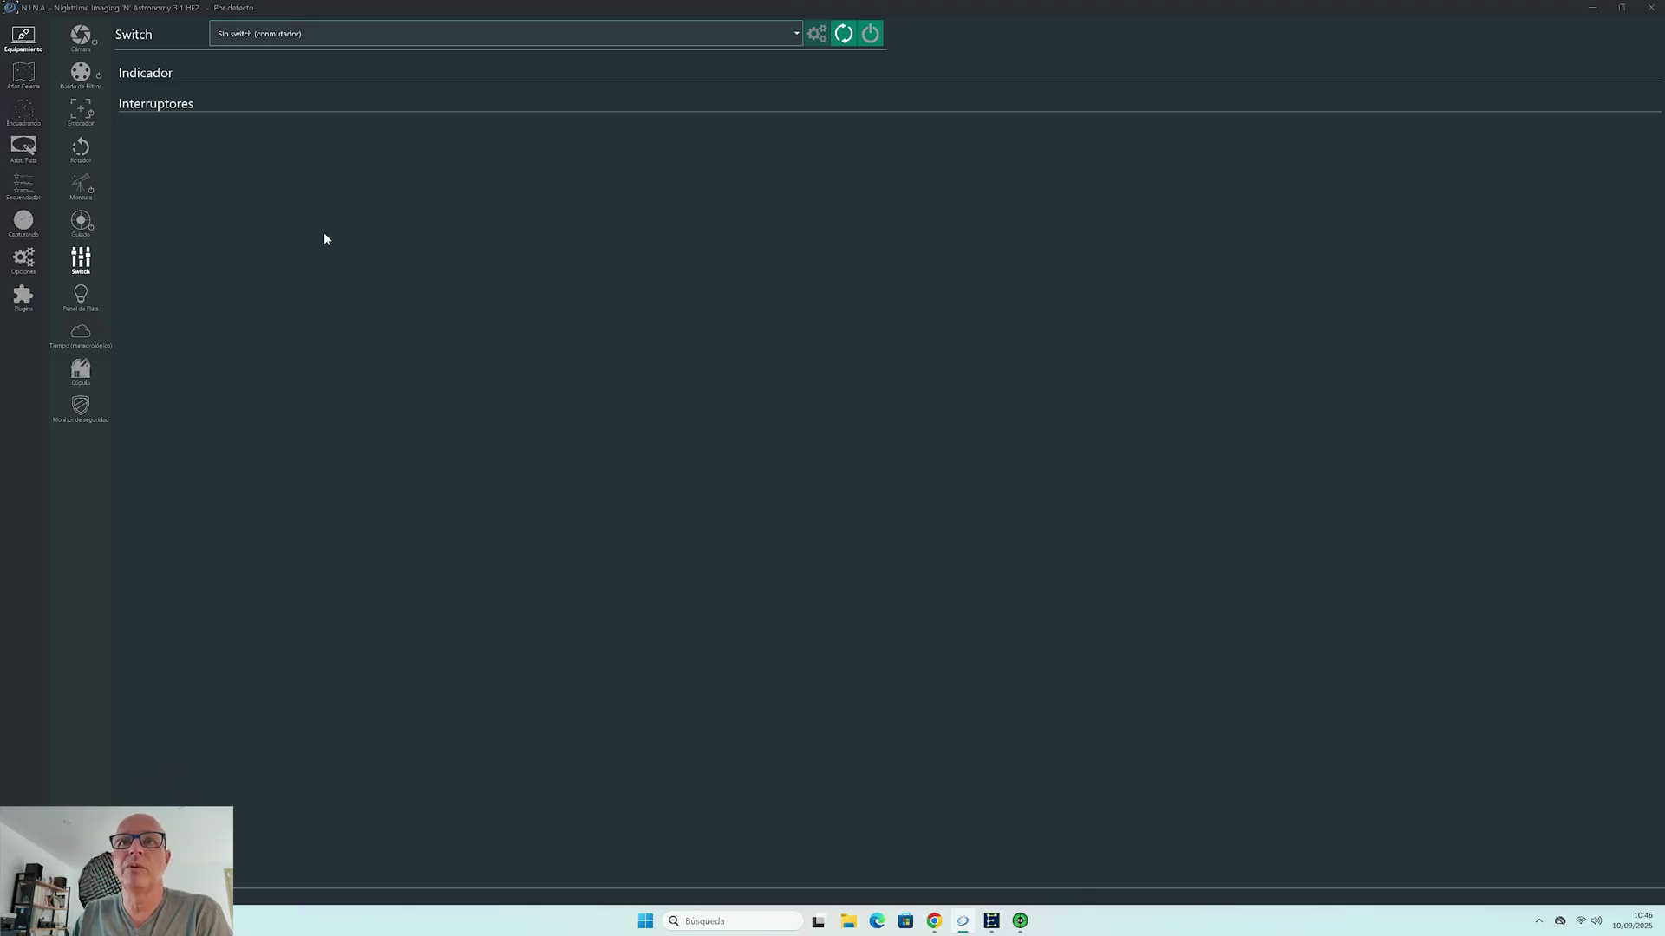
Review the flat panel devices on offer, keeping Sin panel de flats selected
left_click(82, 299)
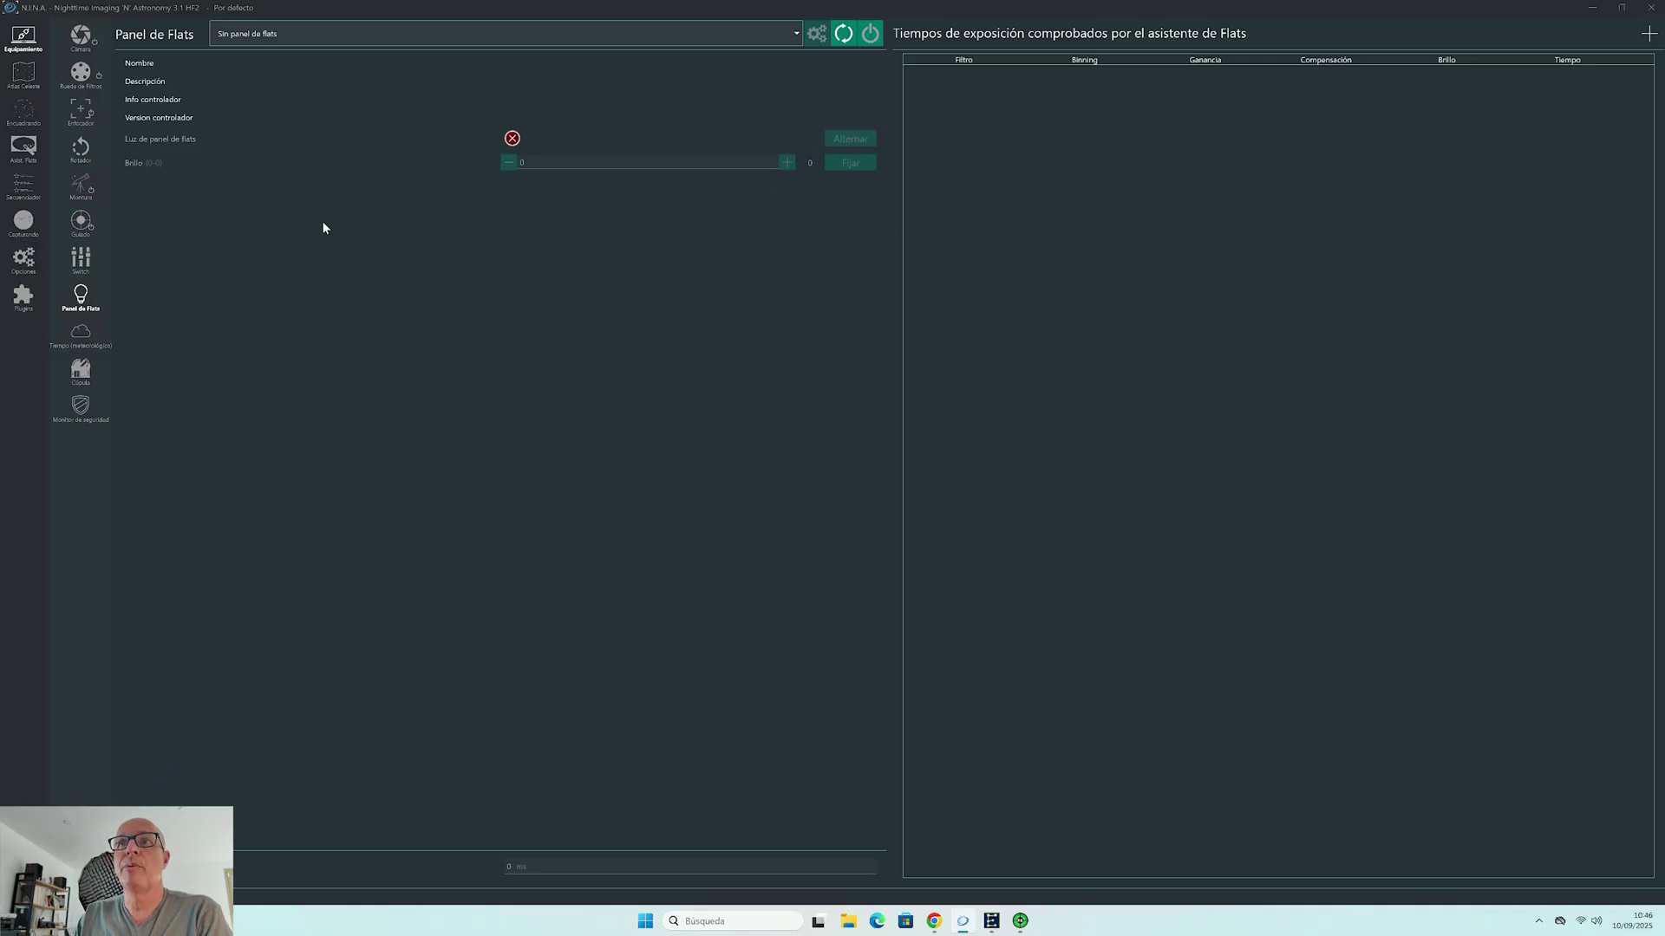
left_click(410, 39)
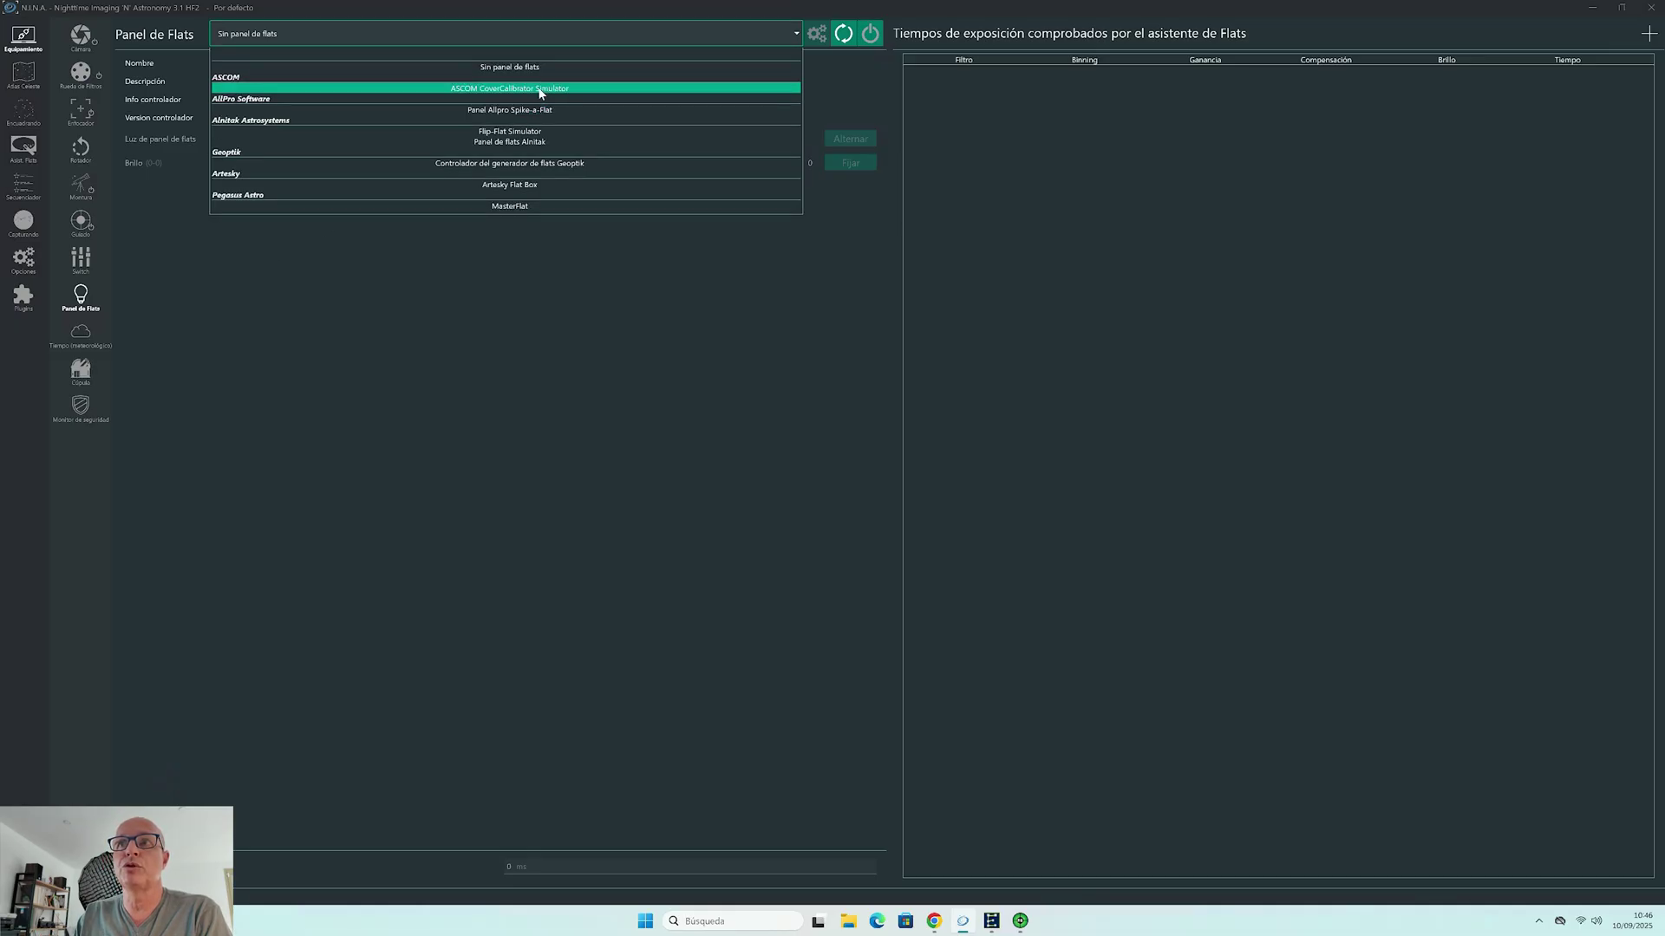
left_click(499, 306)
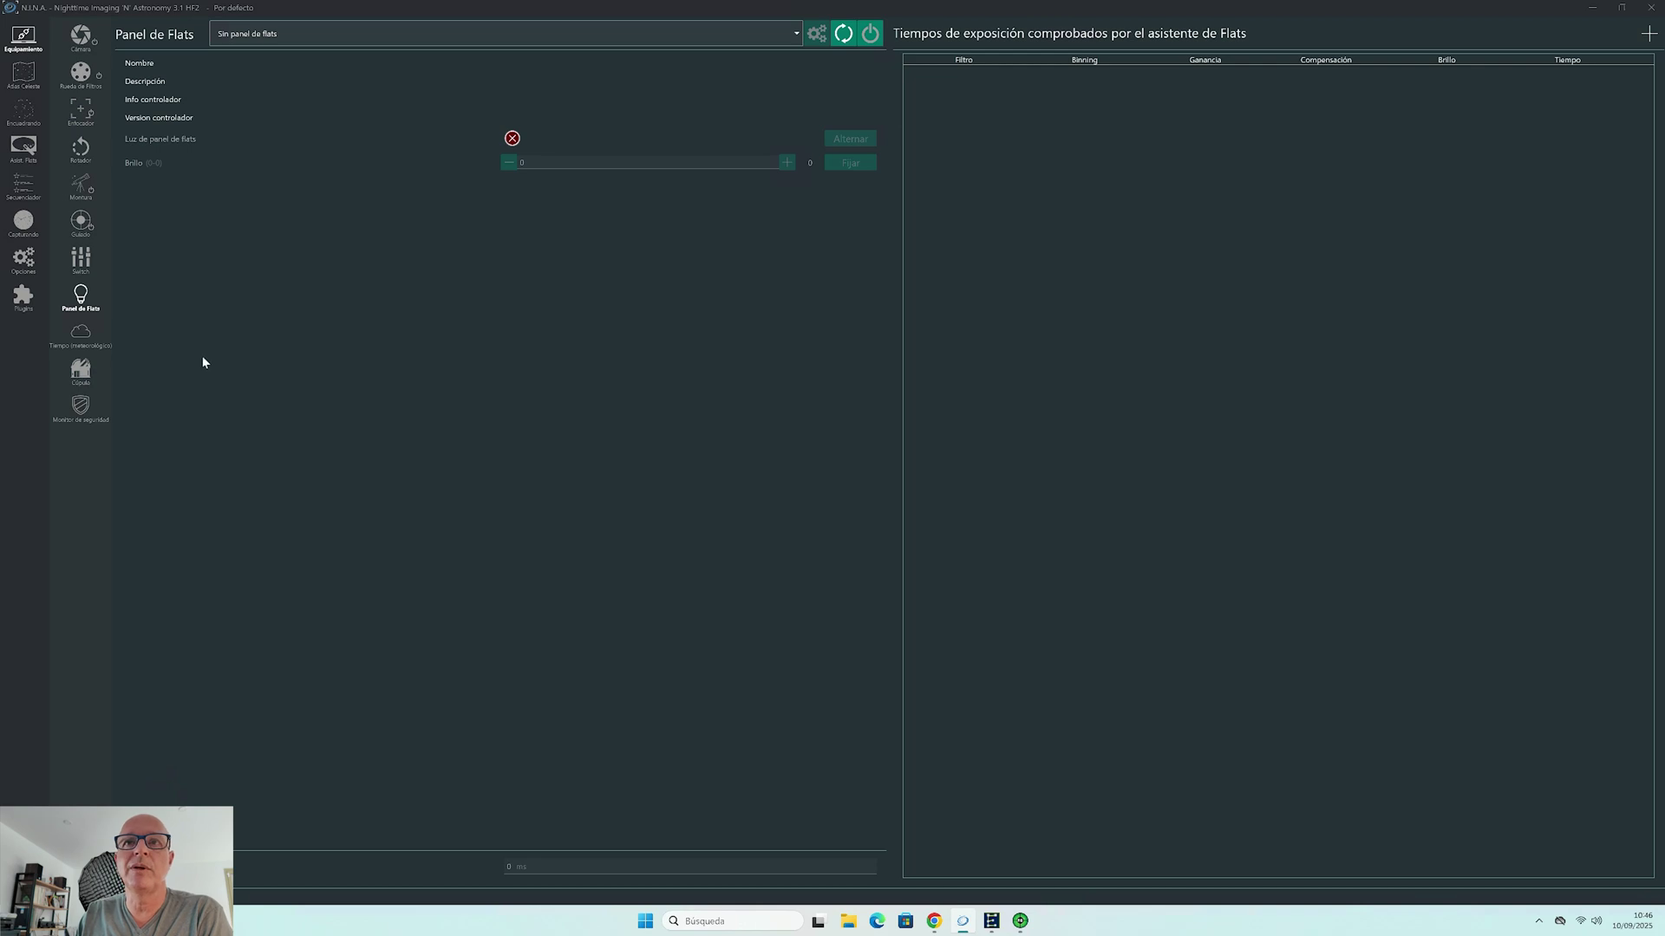
Review the available weather data sources, keeping OpenWeatherMap selected
left_click(78, 342)
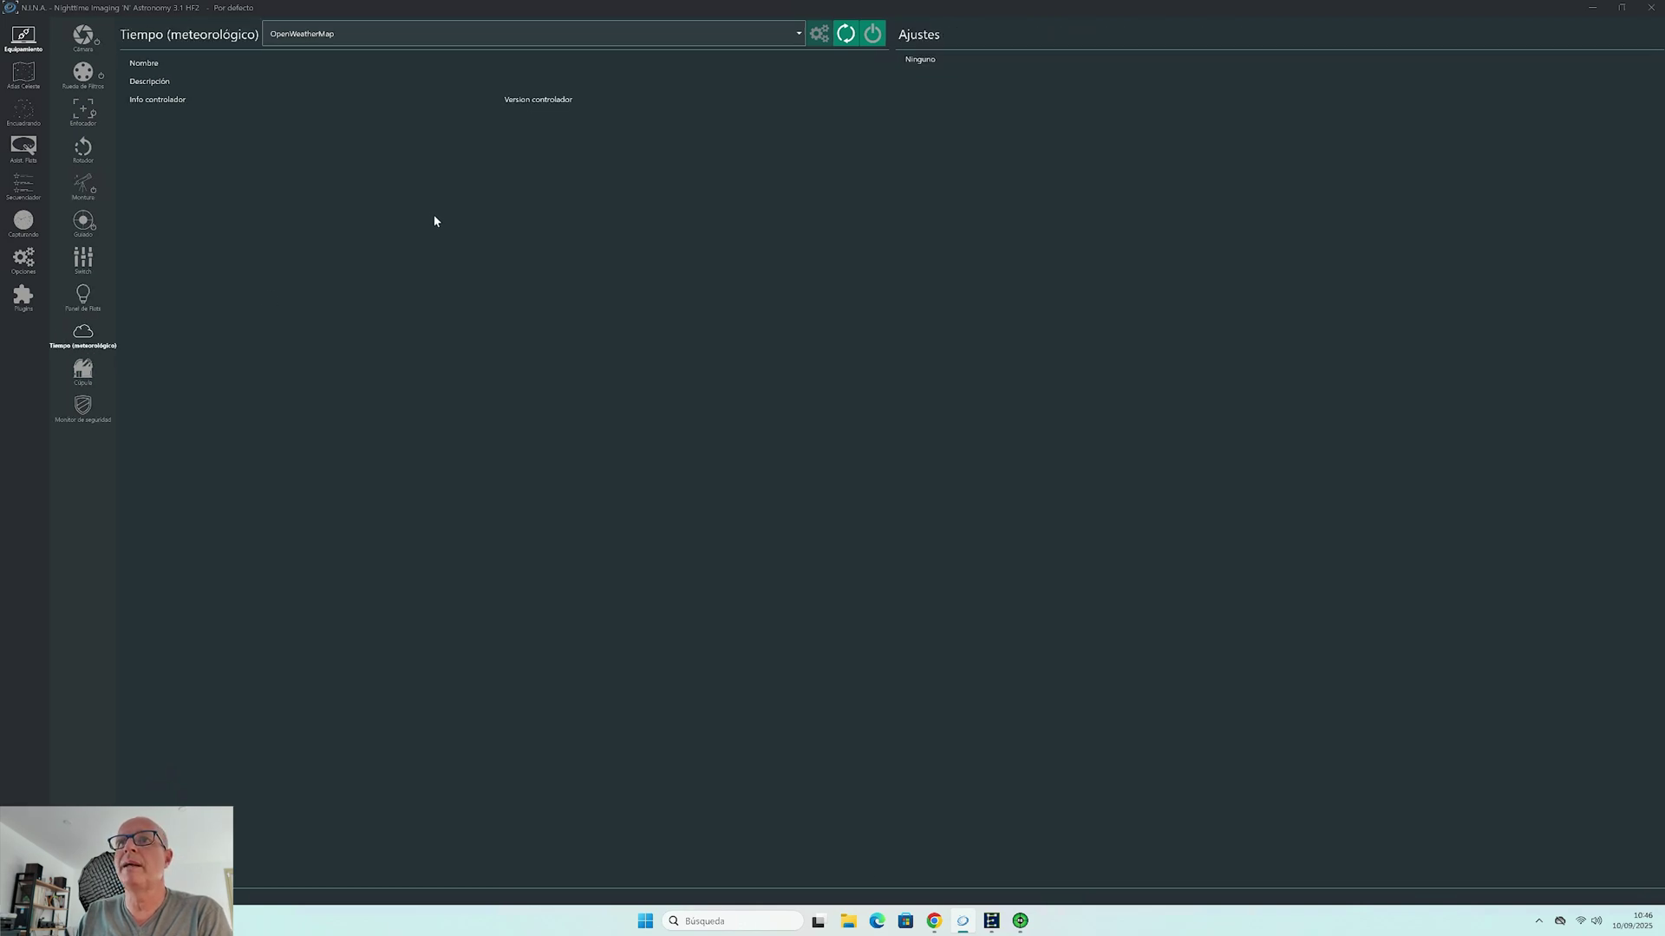
left_click(416, 33)
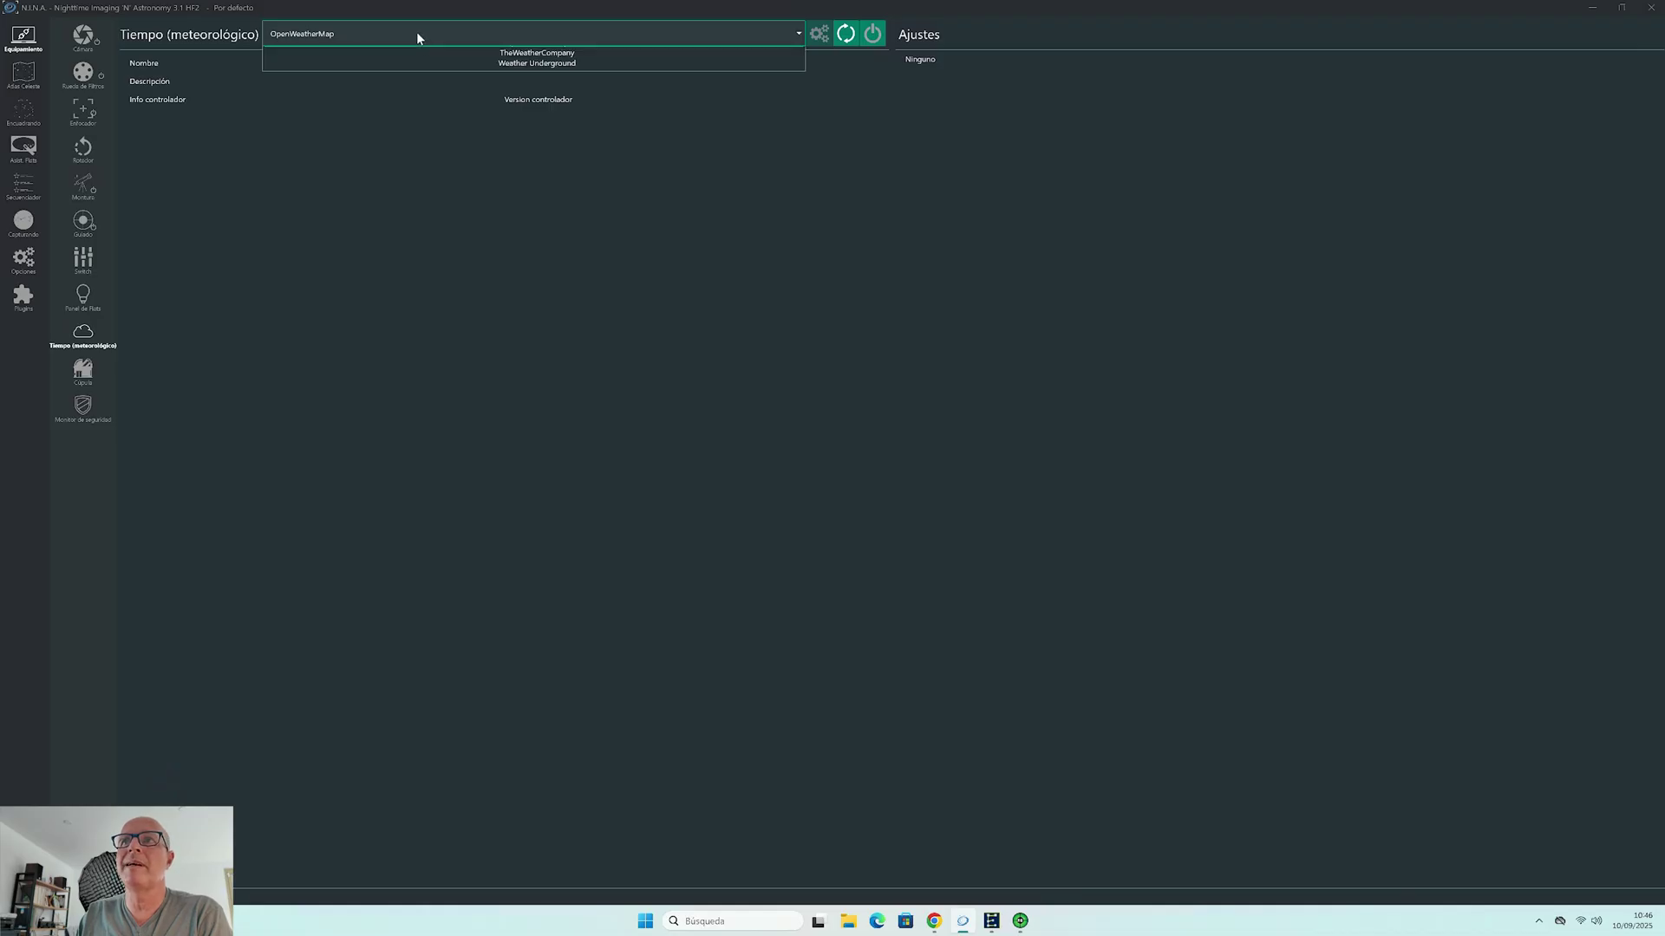
left_click(402, 271)
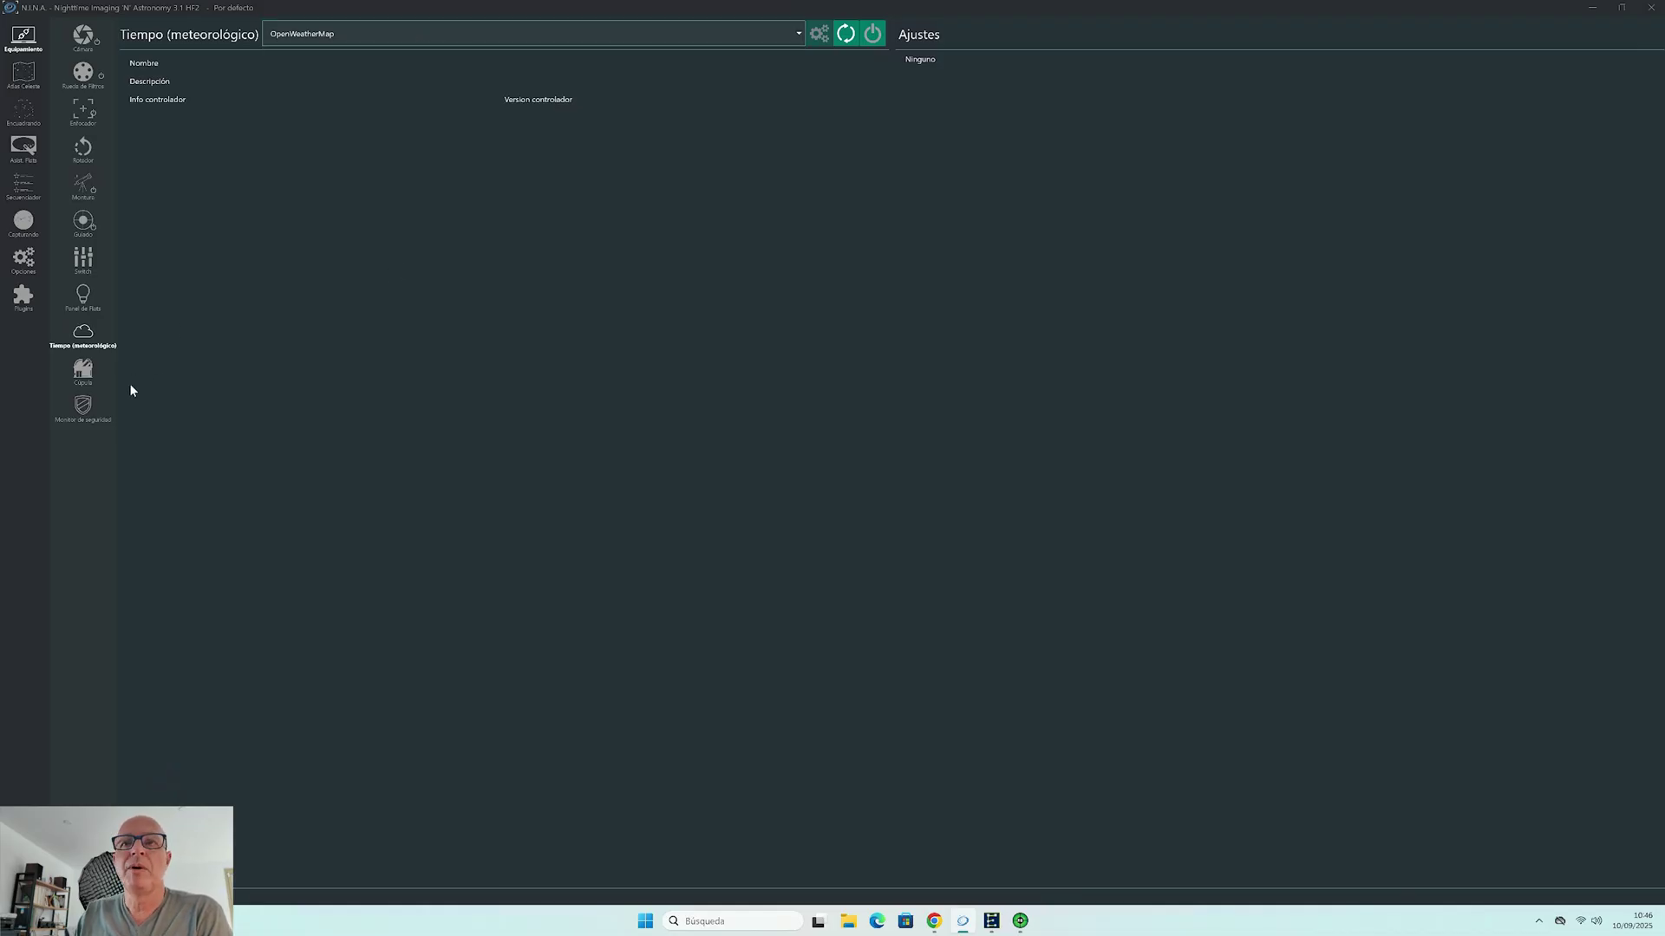
Review the available dome drivers without selecting one, and view the safety monitor page
left_click(84, 373)
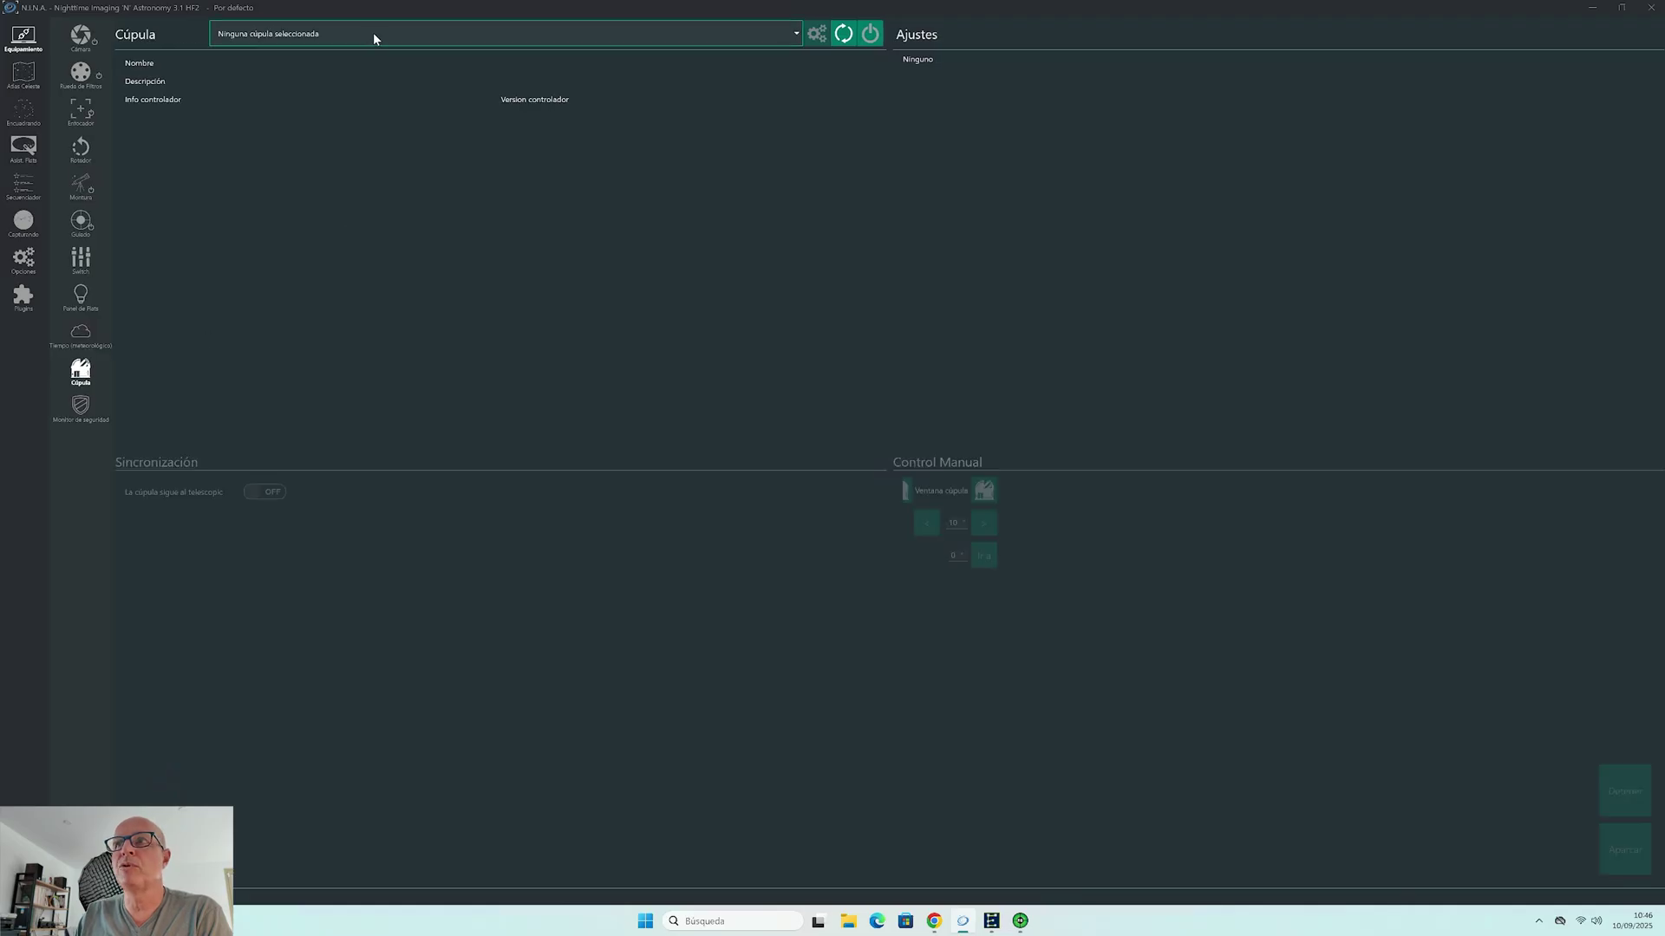
left_click(510, 42)
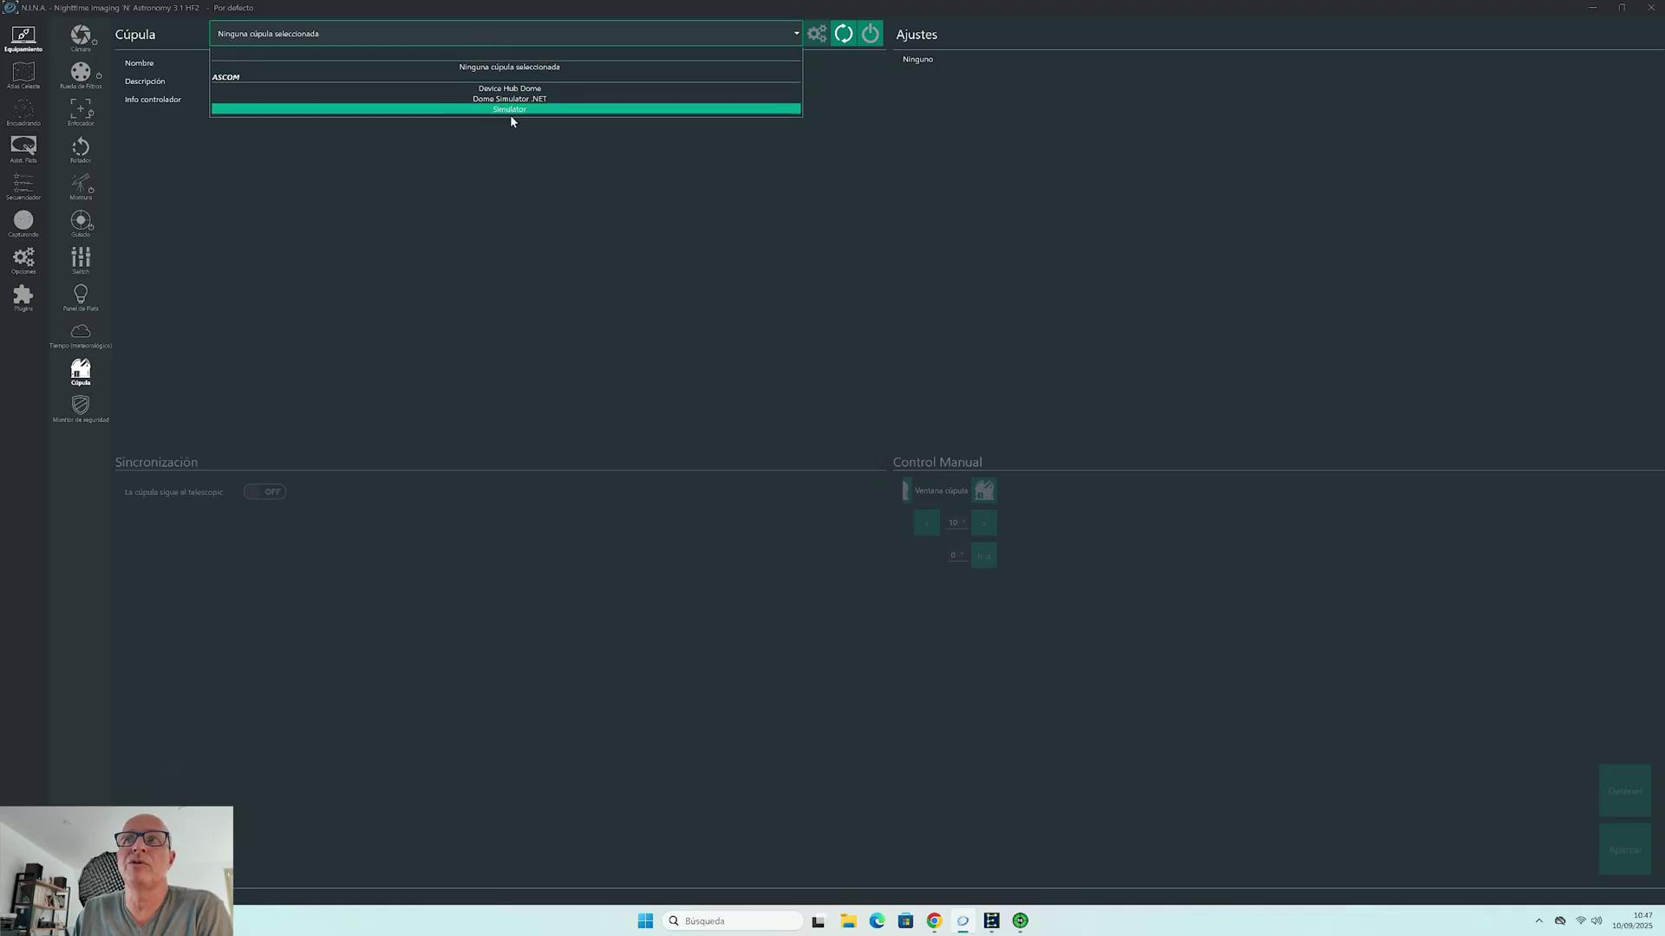
left_click(501, 160)
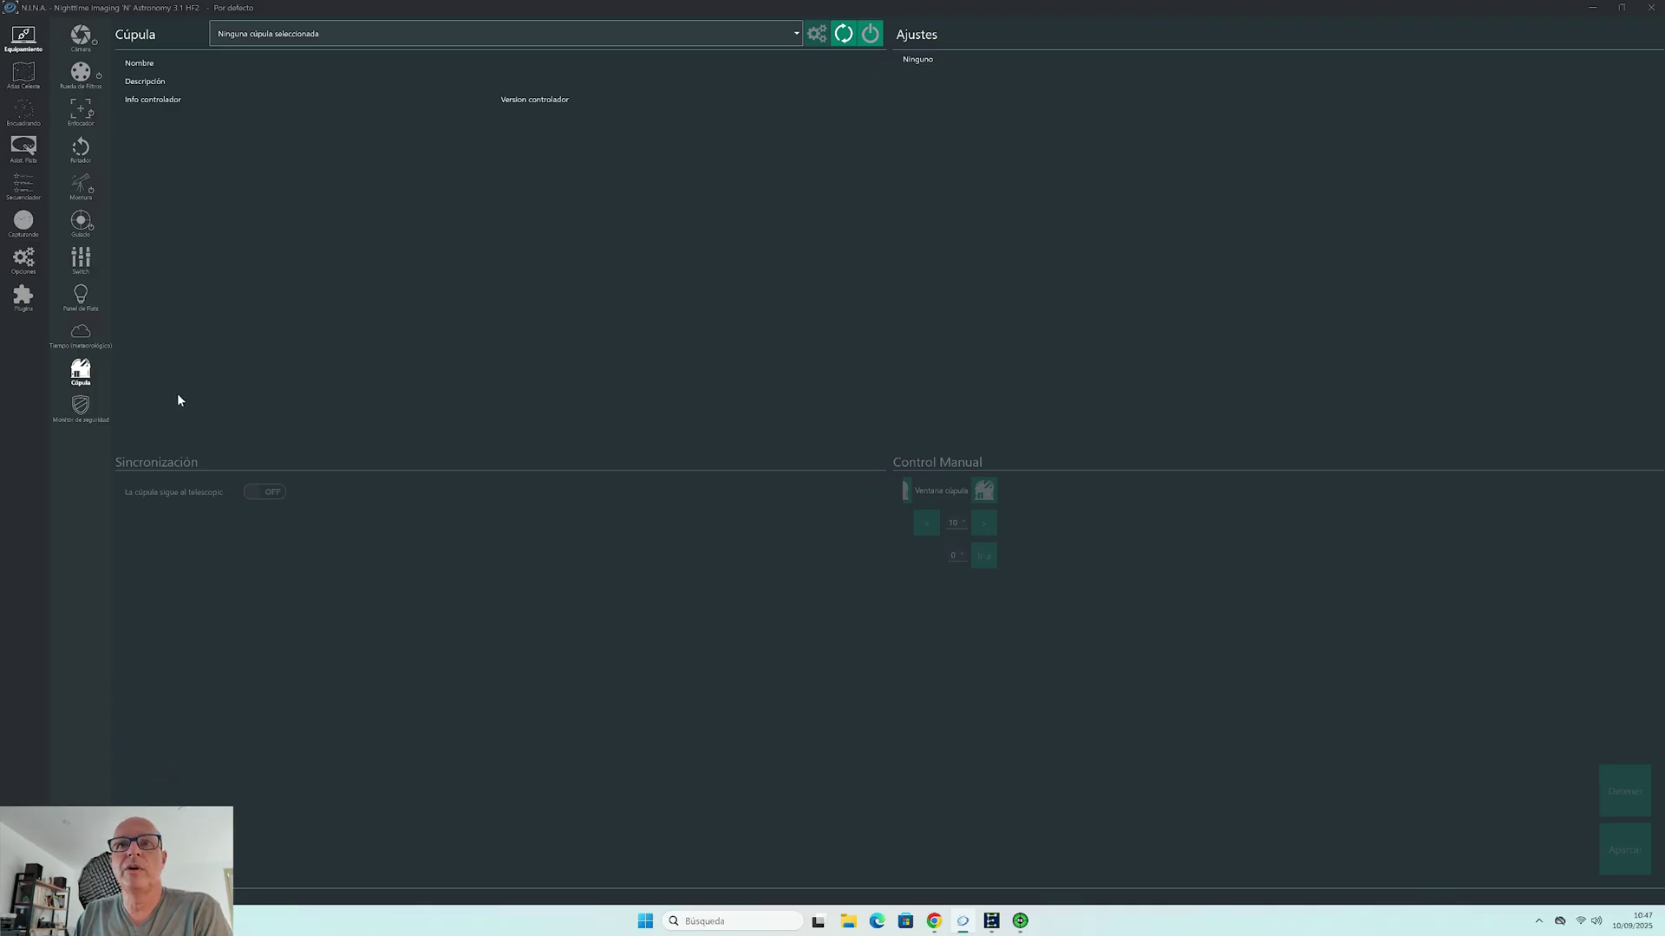
left_click(82, 406)
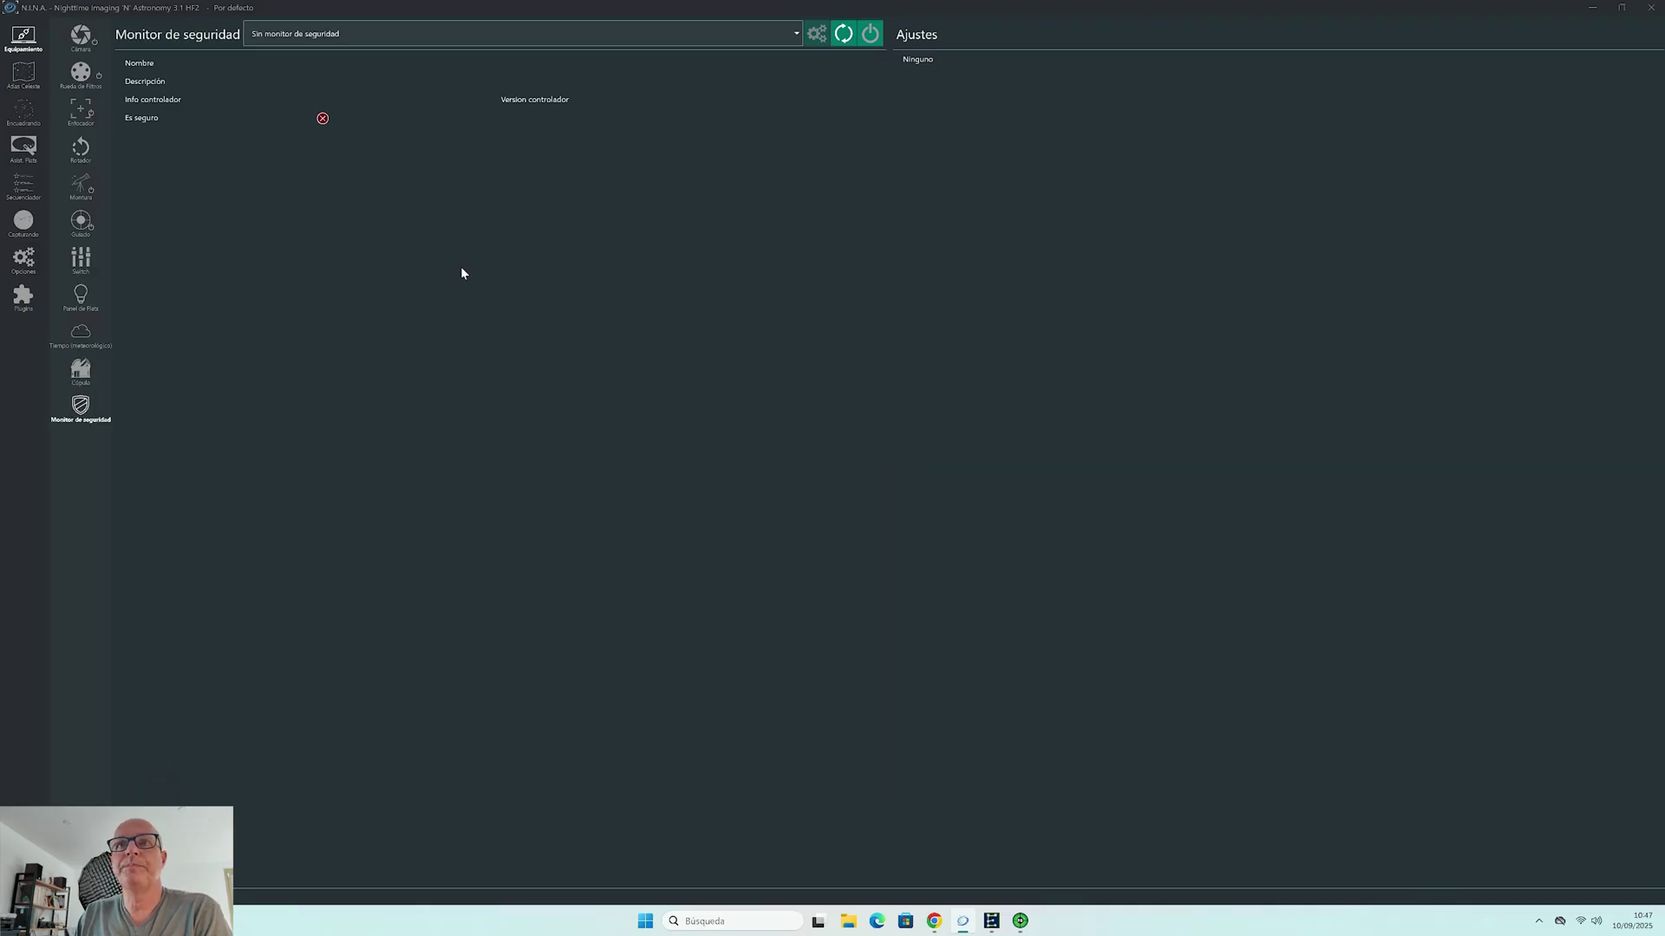